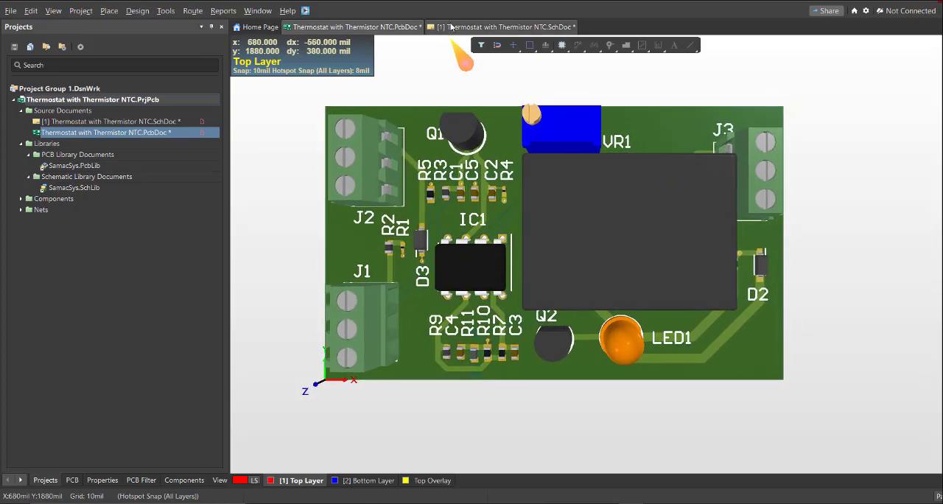
Open the Thermostat with Thermistor NTC schematic and examine the complete circuit
{"action": "left_click", "coordinate": [452, 27]}
{"action": "scroll", "coordinate": [537, 265], "scroll_direction": "down", "scroll_amount": 3, "text": "ctrl"}
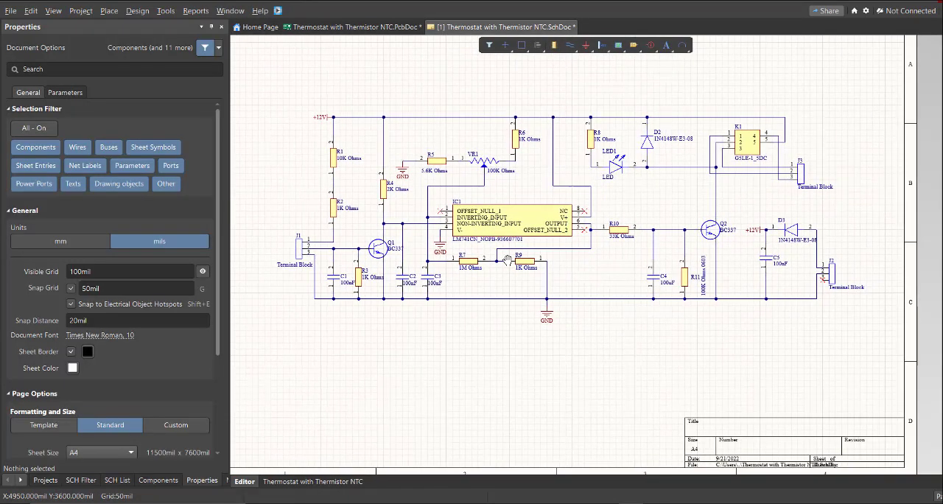
{"action": "scroll", "coordinate": [457, 237], "scroll_direction": "up", "scroll_amount": 1, "text": "ctrl"}
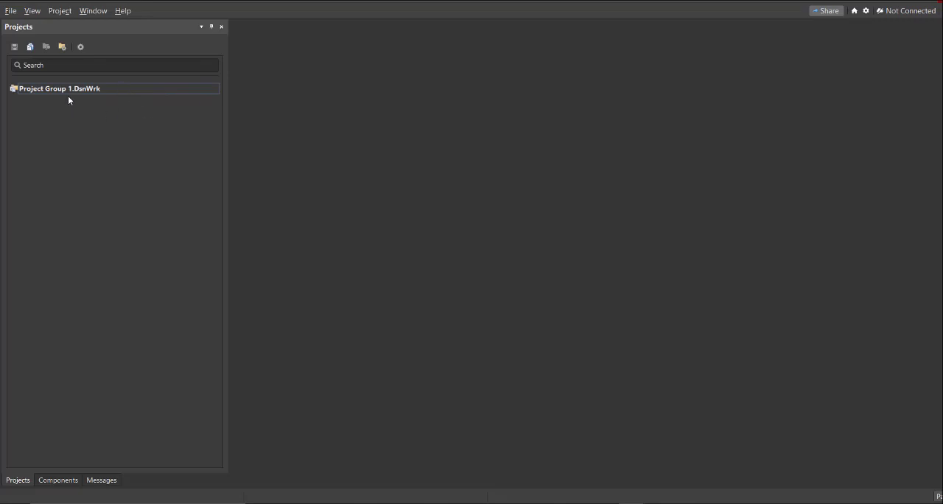
Create an empty local PCB project named Thermostat with Thermistor NTC, matching its folder name
{"action": "left_click", "coordinate": [10, 10]}
{"action": "mouse_move", "coordinate": [82, 42]}
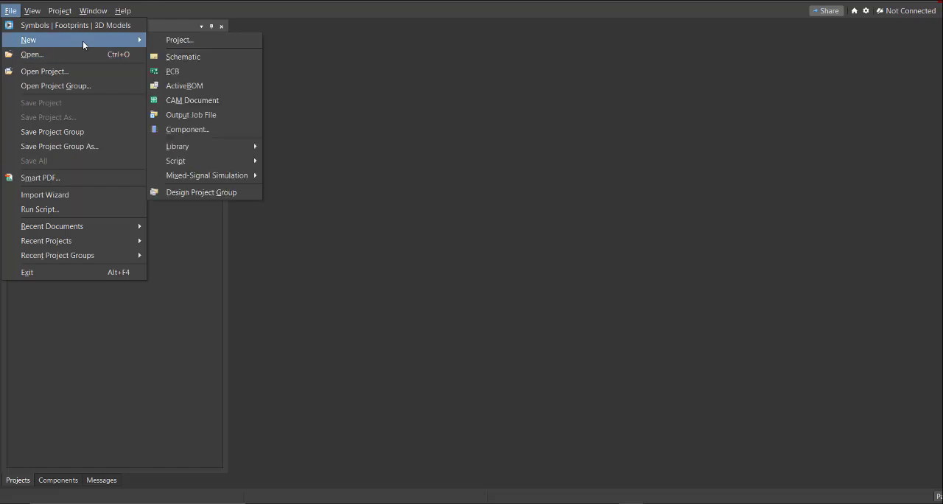
{"action": "left_click", "coordinate": [190, 43]}
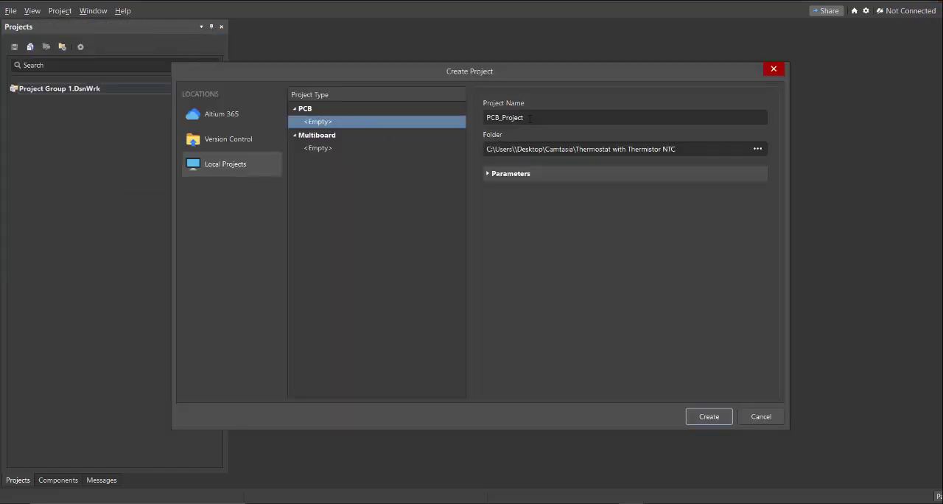
{"action": "double_click", "coordinate": [529, 118]}
{"action": "left_click", "coordinate": [684, 151]}
{"action": "left_click", "coordinate": [655, 148]}
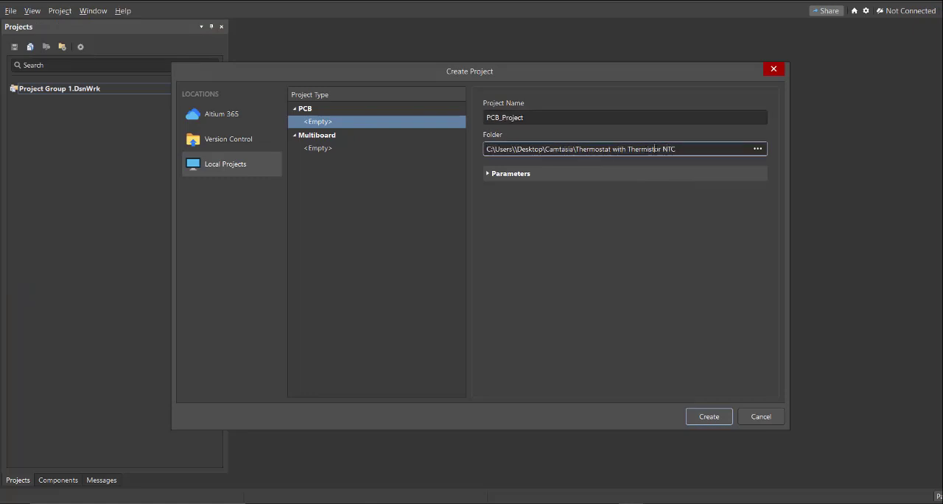
{"action": "left_click_drag", "start_coordinate": [675, 149], "coordinate": [575, 149]}
{"action": "key", "text": "ctrl+c"}
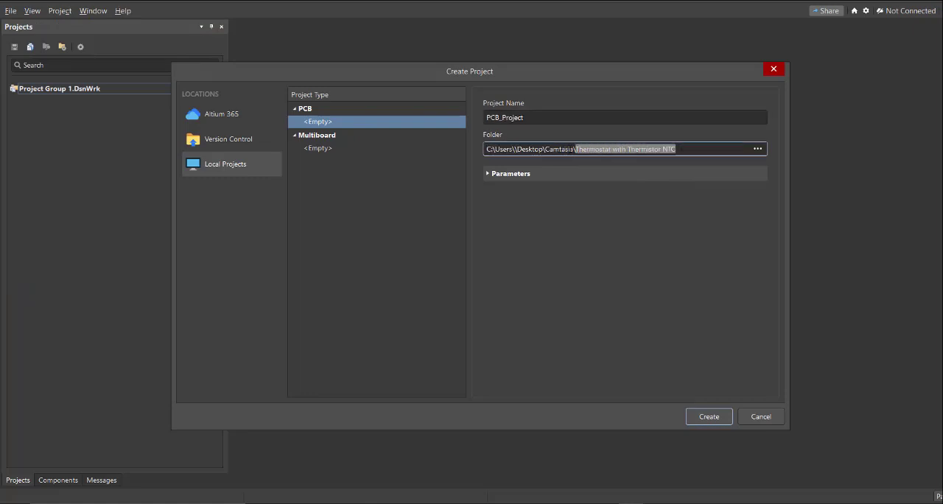
{"action": "double_click", "coordinate": [546, 117]}
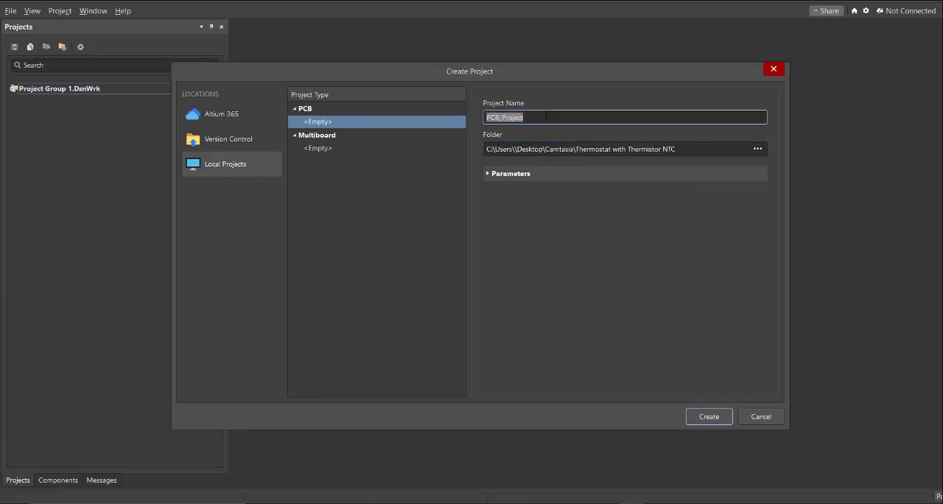
{"action": "key", "text": "ctrl+v"}
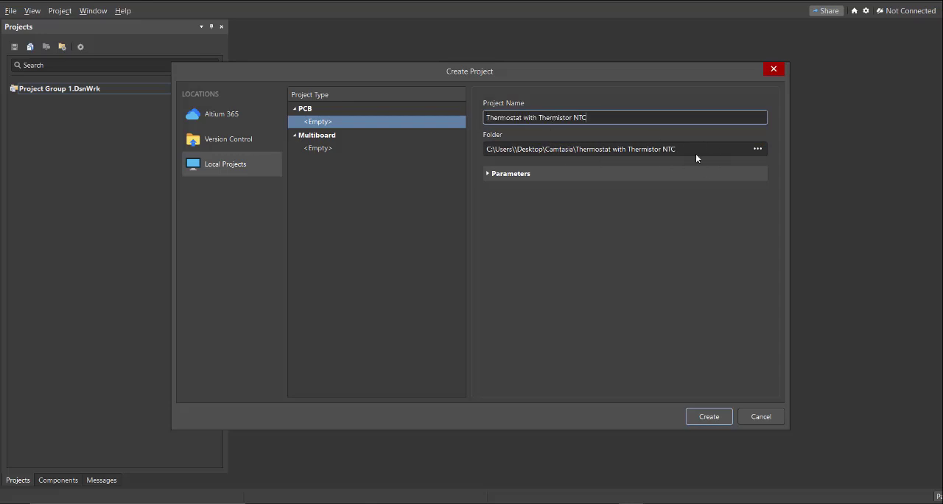
{"action": "left_click", "coordinate": [709, 417]}
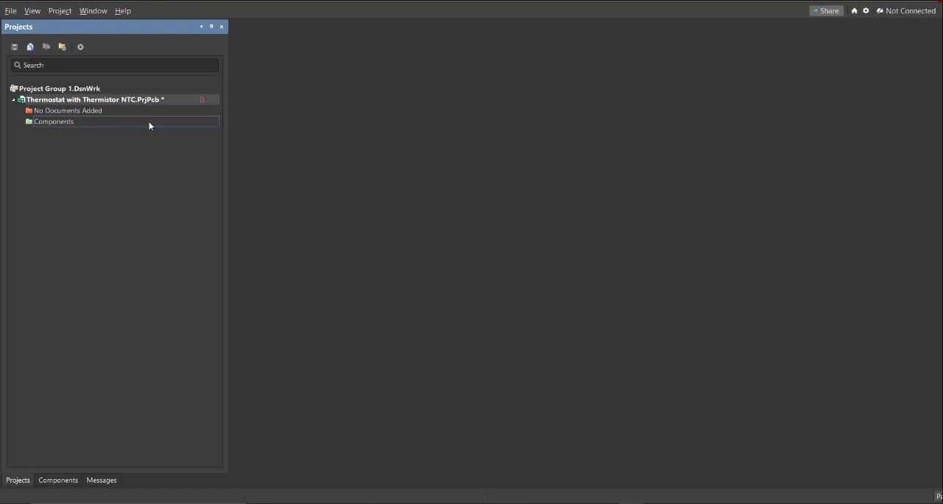
Add a new blank schematic document to the Thermostat with Thermistor NTC project
{"action": "left_click", "coordinate": [10, 12]}
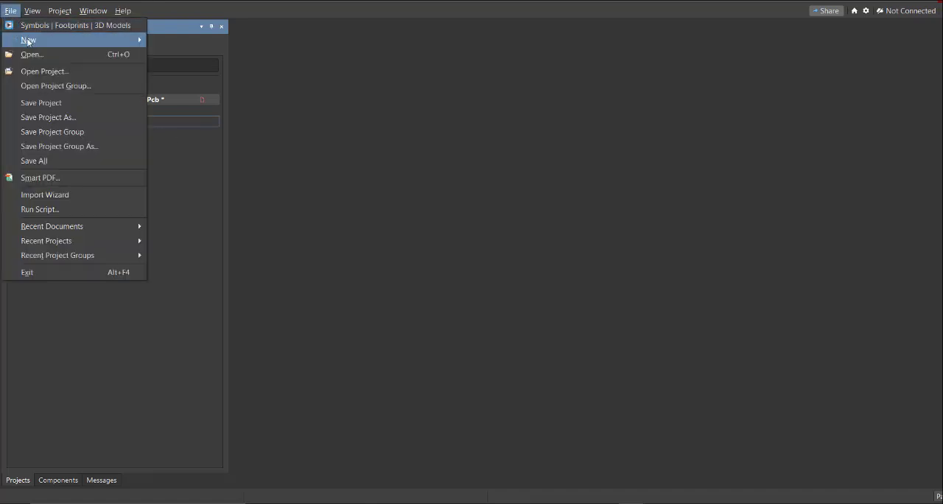
{"action": "mouse_move", "coordinate": [30, 43]}
{"action": "left_click", "coordinate": [200, 58]}
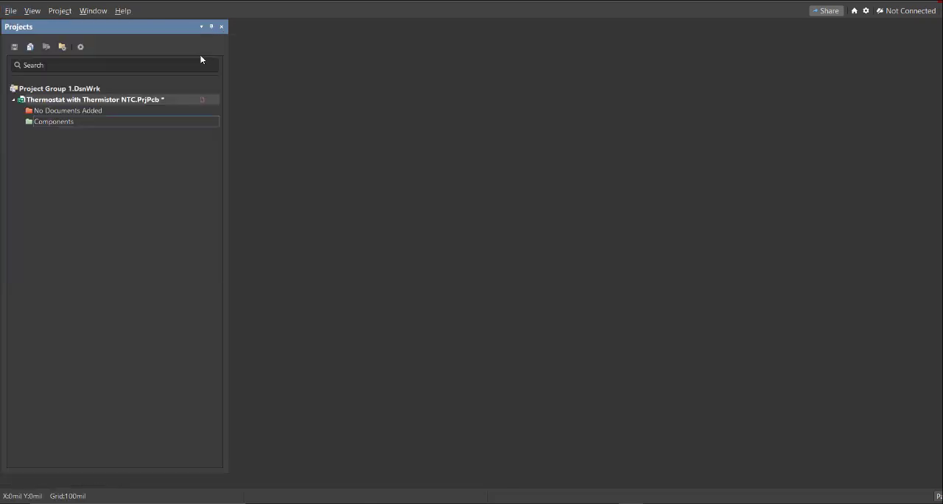
{"action": "scroll", "coordinate": [381, 193], "scroll_direction": "down", "scroll_amount": 3, "text": "ctrl"}
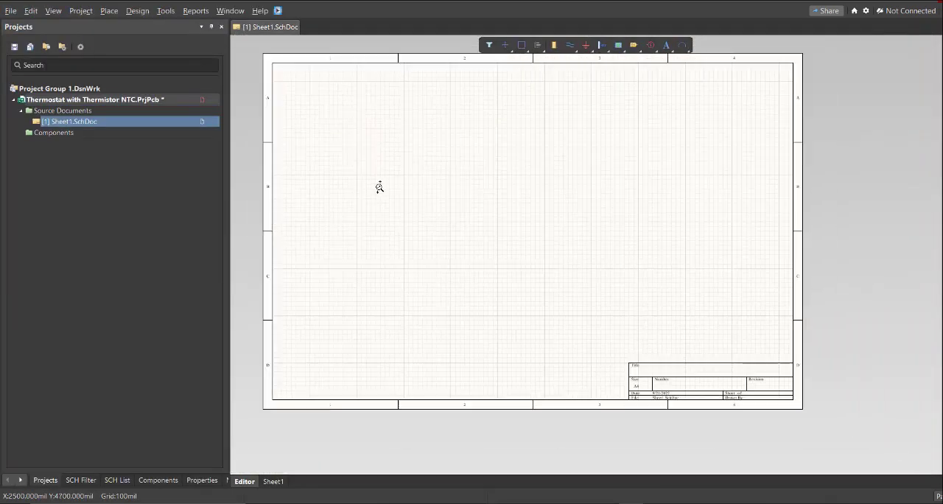
{"action": "right_click_drag", "start_coordinate": [346, 161], "coordinate": [364, 176]}
{"action": "scroll", "coordinate": [365, 175], "scroll_direction": "up", "scroll_amount": 1, "text": "ctrl"}
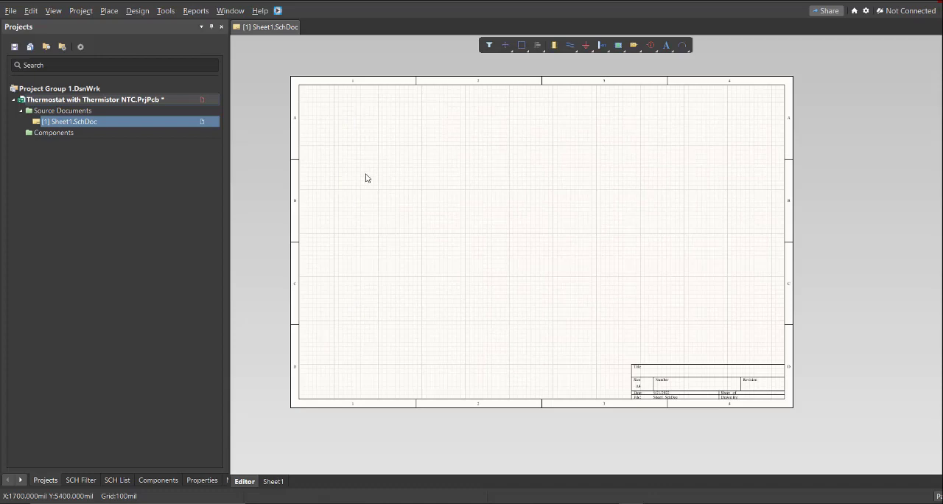
Open the Altium Library Loader and move its window over the schematic sheet, ready for a part search
{"action": "left_click", "coordinate": [277, 10]}
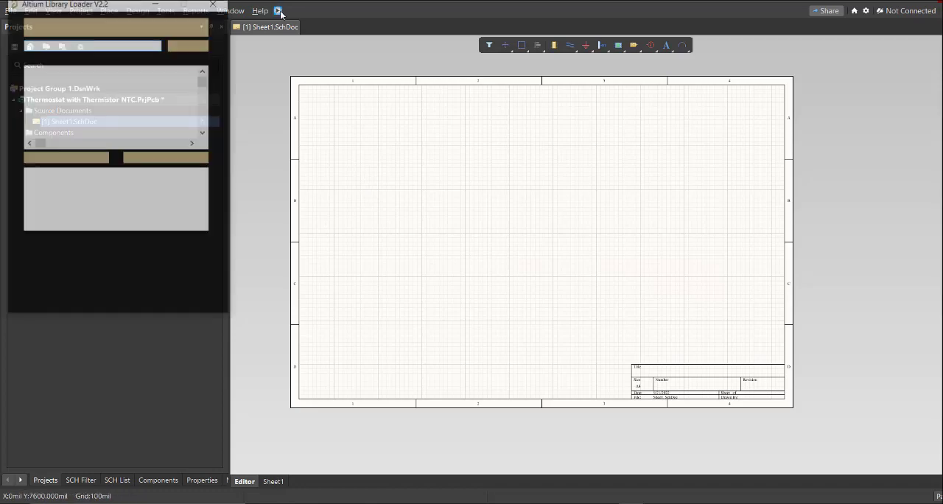
{"action": "left_click_drag", "start_coordinate": [97, 3], "coordinate": [244, 71]}
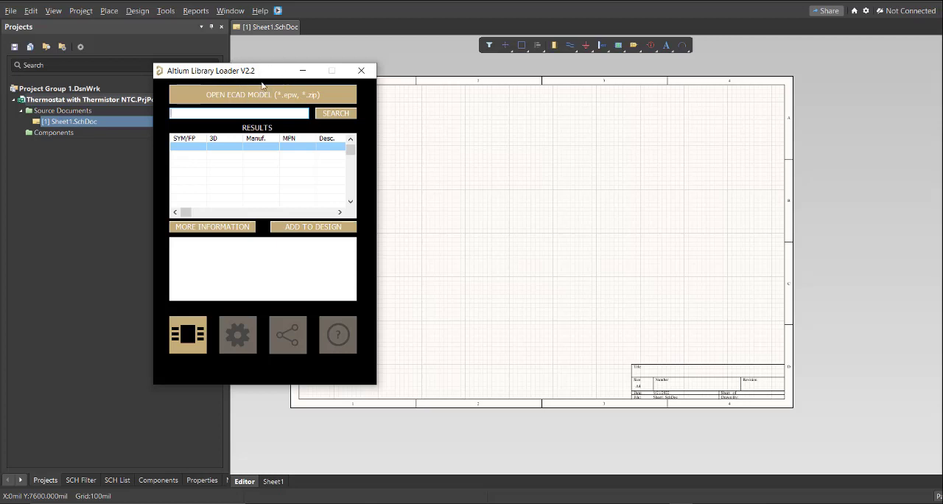
{"action": "left_click_drag", "start_coordinate": [209, 71], "coordinate": [334, 78]}
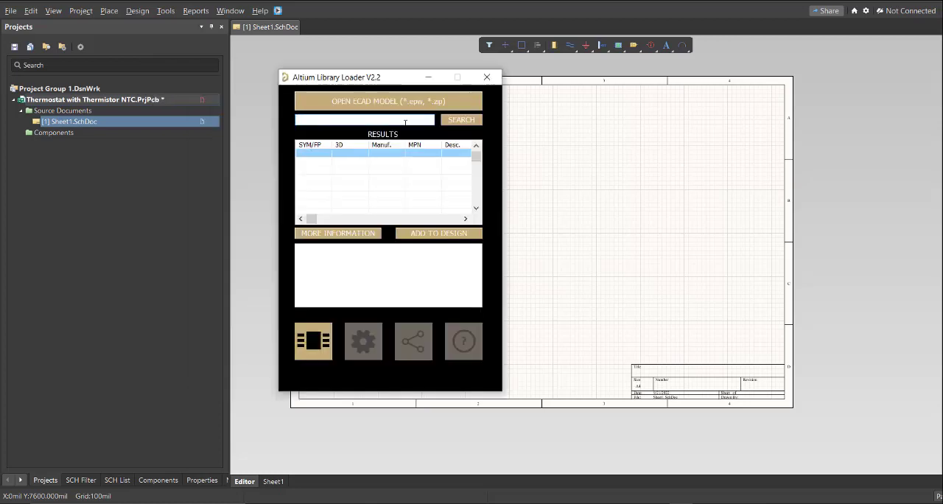
{"action": "left_click", "coordinate": [318, 118]}
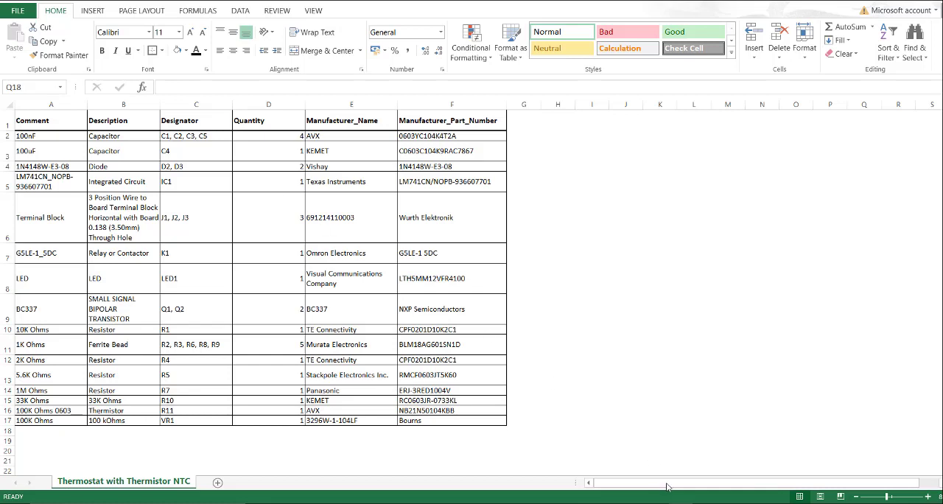
In the Excel parts list, copy the 100nF capacitor's manufacturer part number, 0603YC104K4T2A
{"action": "left_click", "coordinate": [591, 182]}
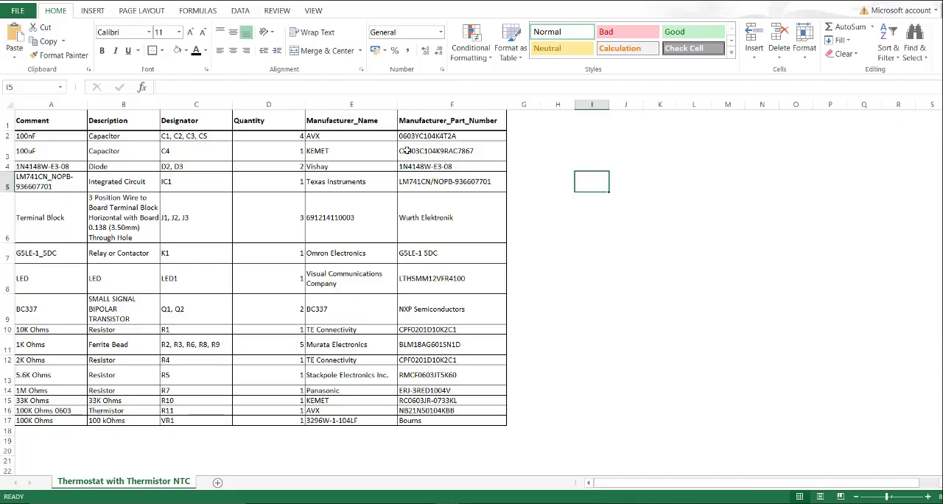
{"action": "double_click", "coordinate": [458, 136]}
{"action": "left_click_drag", "start_coordinate": [459, 135], "coordinate": [402, 136]}
{"action": "key", "text": "ctrl+c"}
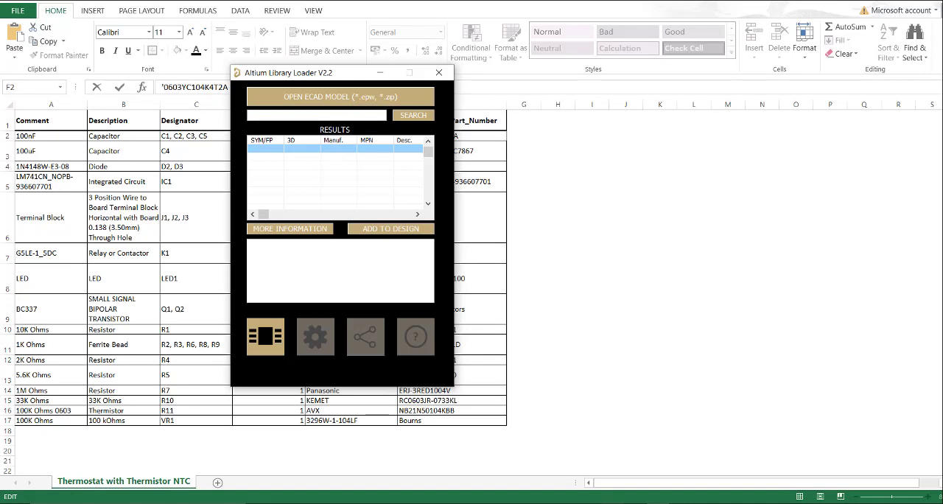
Return to the Altium Library Loader and search for the copied part number 0603YC104K4T2A
{"action": "left_click", "coordinate": [613, 503]}
{"action": "right_click", "coordinate": [613, 503]}
{"action": "left_click", "coordinate": [312, 113]}
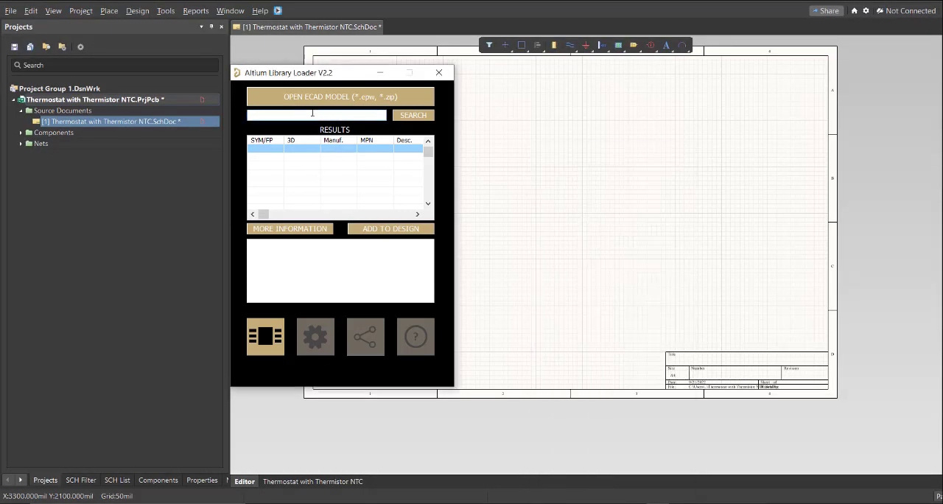
{"action": "key", "text": "ctrl+v"}
{"action": "left_click", "coordinate": [414, 116]}
Add the AVX 0603YC104K4T2A capacitor to the design and minimize the Library Loader
{"action": "left_click", "coordinate": [389, 230]}
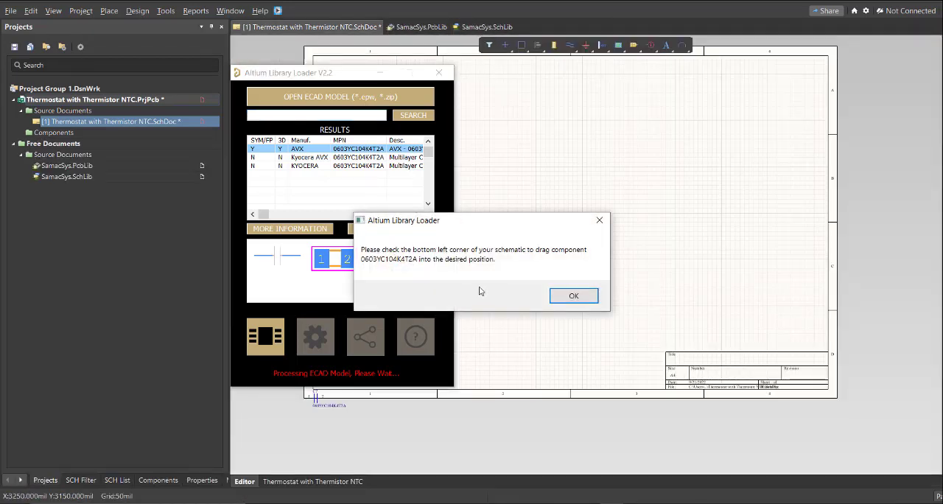
{"action": "left_click", "coordinate": [569, 300]}
{"action": "left_click", "coordinate": [379, 75]}
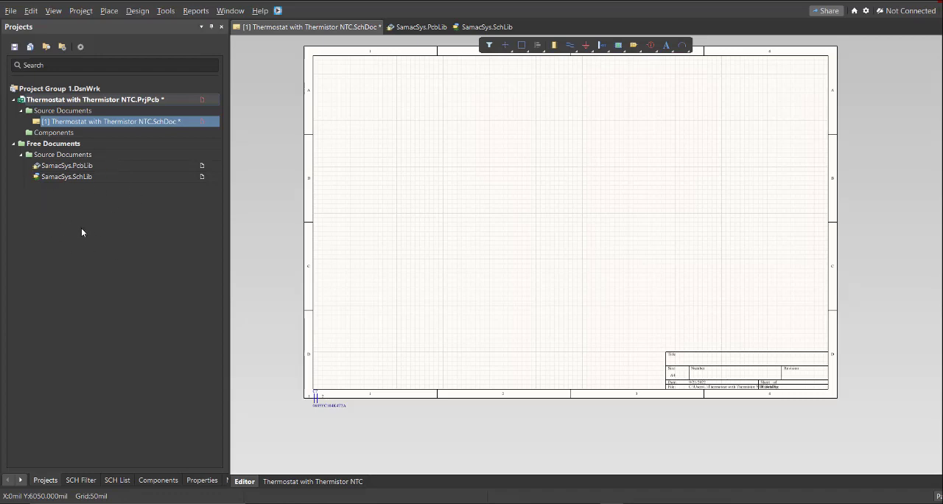
Move SamacSys.PcbLib and SamacSys.SchLib from the free documents into the project and expand both library folders
{"action": "left_click_drag", "start_coordinate": [71, 166], "coordinate": [47, 124]}
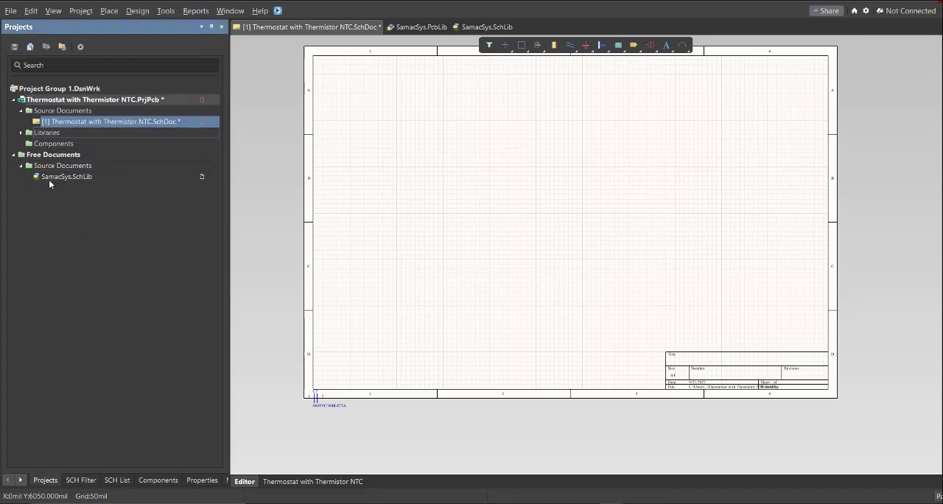
{"action": "left_click_drag", "start_coordinate": [51, 178], "coordinate": [47, 130]}
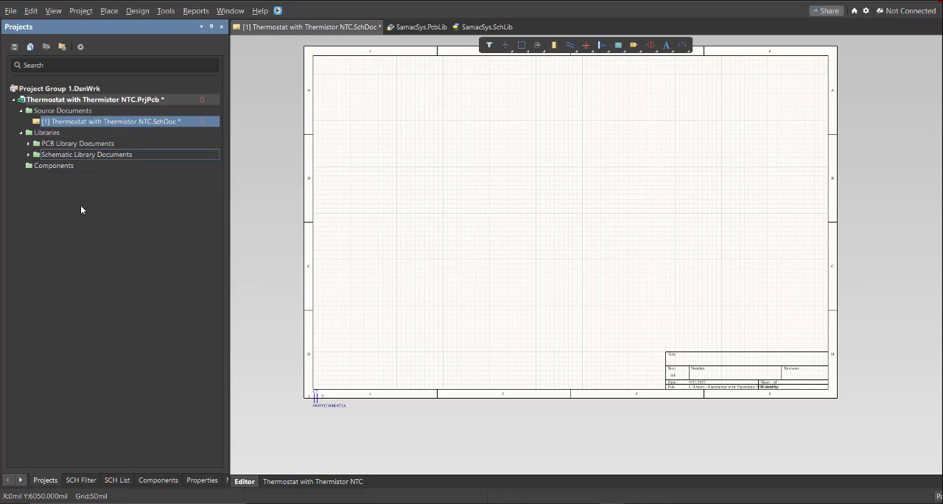
{"action": "left_click", "coordinate": [29, 143]}
{"action": "left_click", "coordinate": [30, 165]}
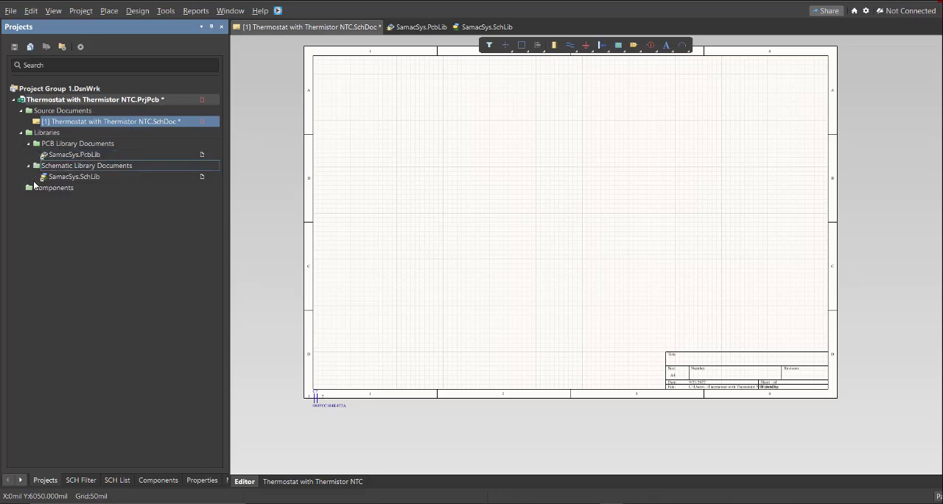
{"action": "right_click_drag", "start_coordinate": [342, 235], "coordinate": [329, 252]}
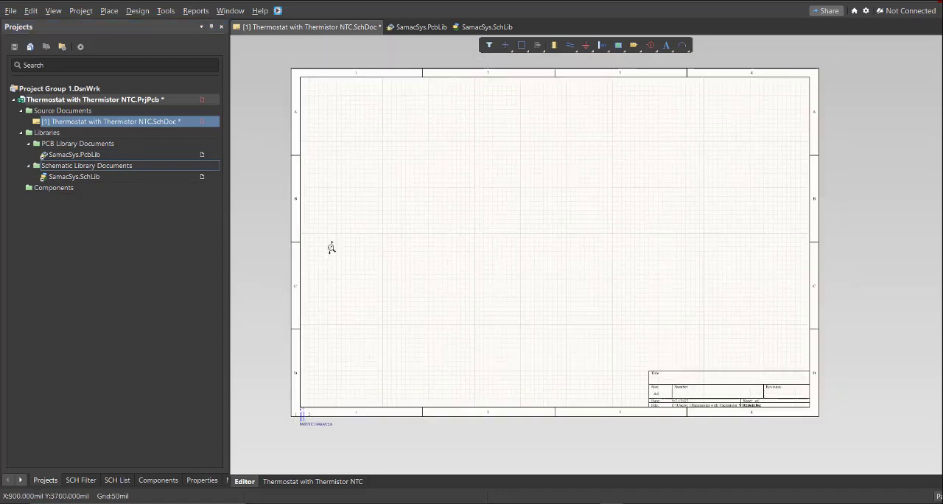
{"action": "scroll", "coordinate": [331, 247], "scroll_direction": "down", "scroll_amount": 1, "text": "ctrl"}
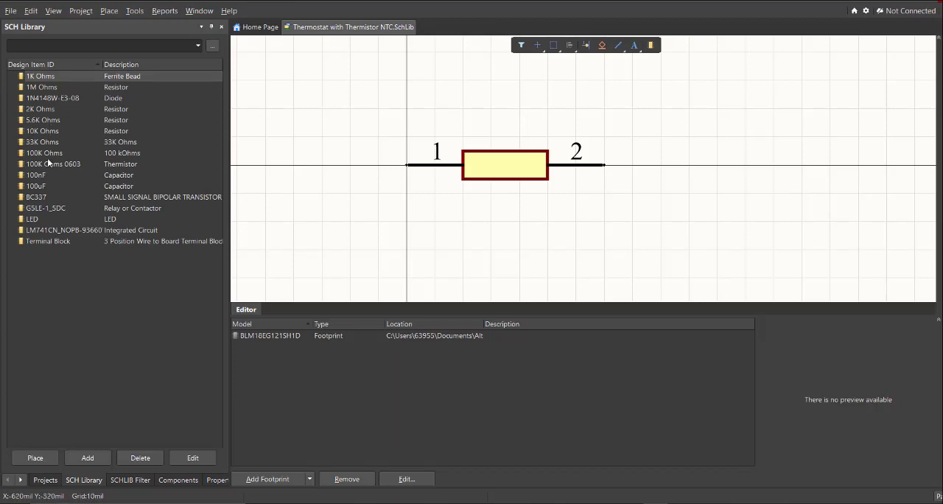
Examine the schematic library symbols and footprint models of the fixed resistors, the 1N4148W-E3-08 diode and the 100K Ohms trimmer
{"action": "left_click", "coordinate": [58, 88]}
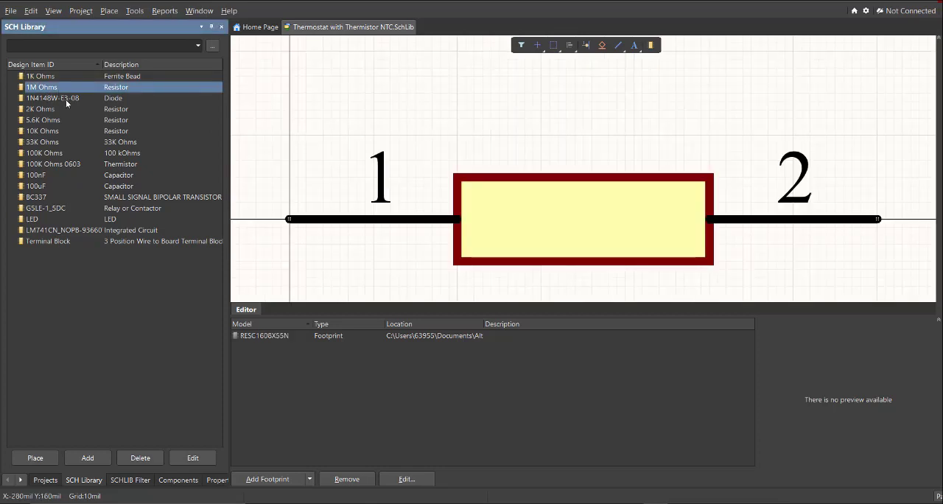
{"action": "left_click", "coordinate": [73, 100]}
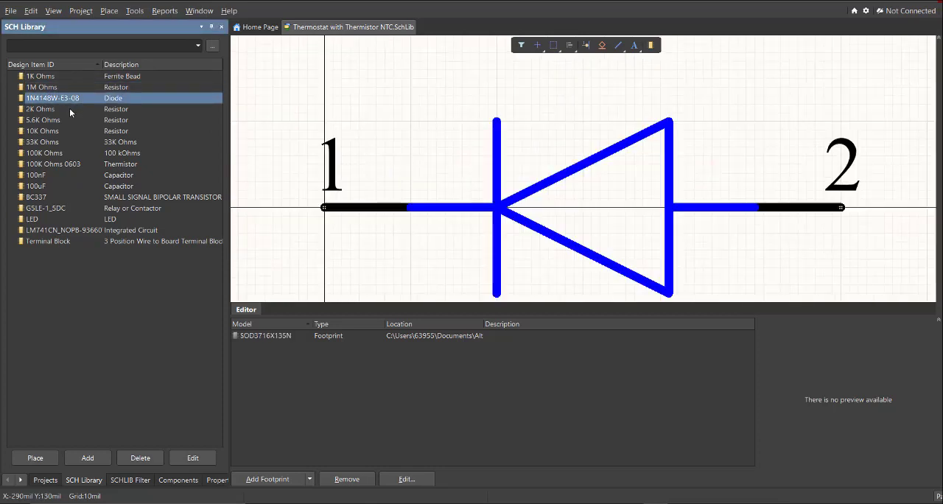
{"action": "left_click", "coordinate": [70, 109]}
{"action": "left_click", "coordinate": [69, 120]}
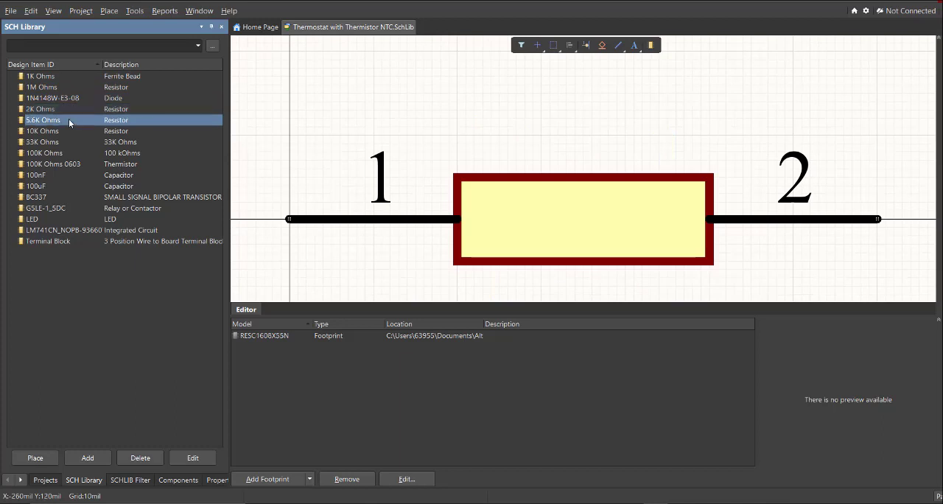
{"action": "left_click", "coordinate": [60, 132]}
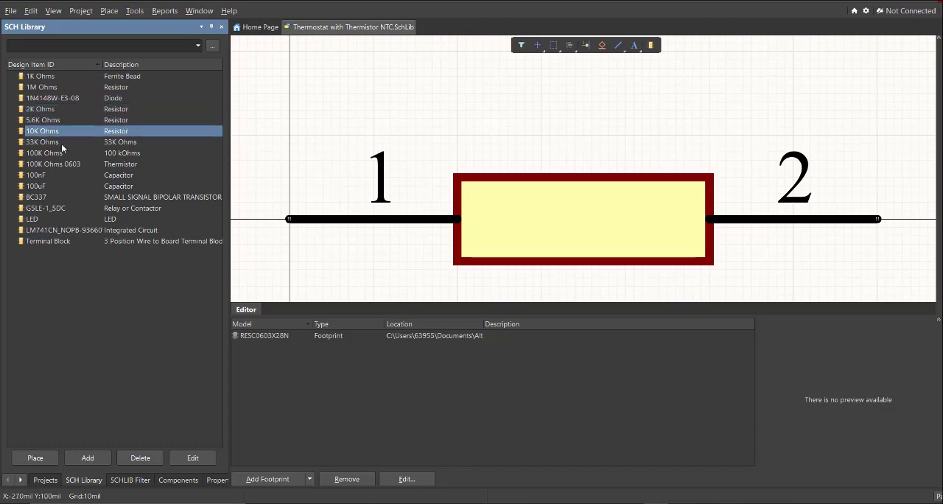
{"action": "left_click", "coordinate": [62, 144]}
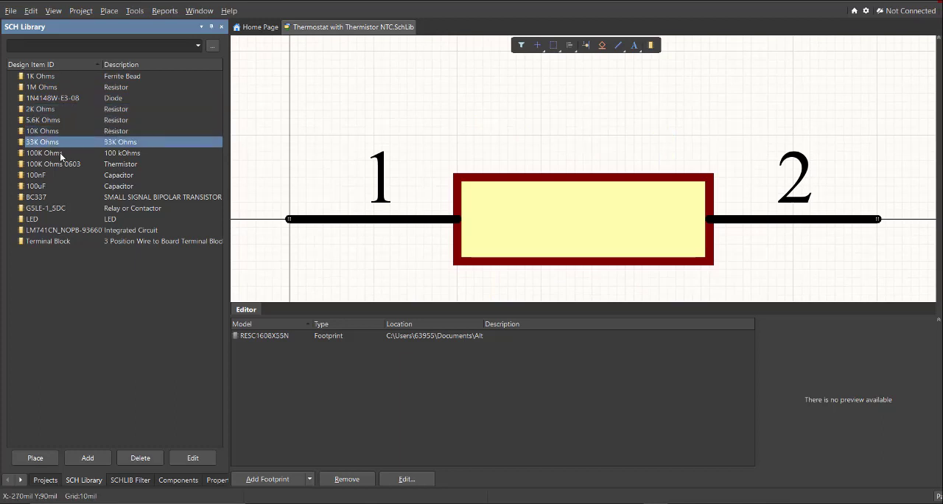
{"action": "left_click", "coordinate": [60, 154]}
{"action": "scroll", "coordinate": [413, 184], "scroll_direction": "down", "scroll_amount": 2, "text": "ctrl"}
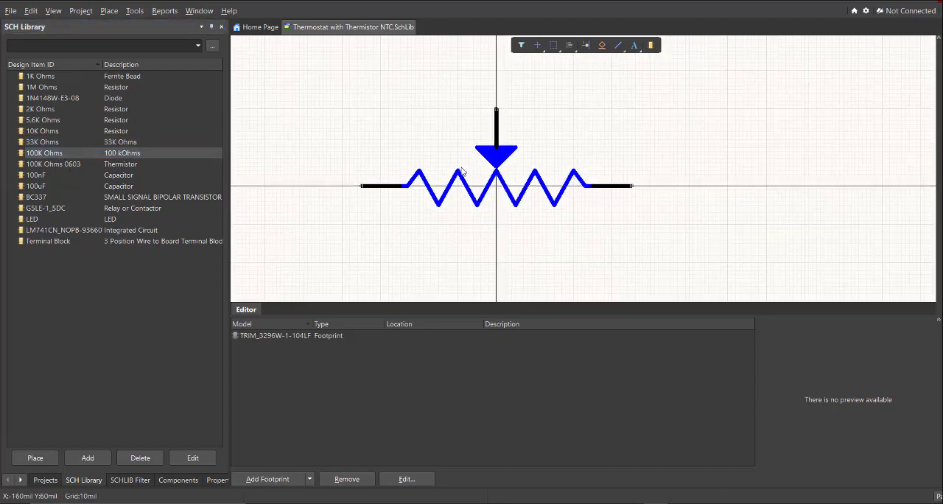
{"action": "scroll", "coordinate": [398, 173], "scroll_direction": "up", "scroll_amount": 2, "text": "ctrl"}
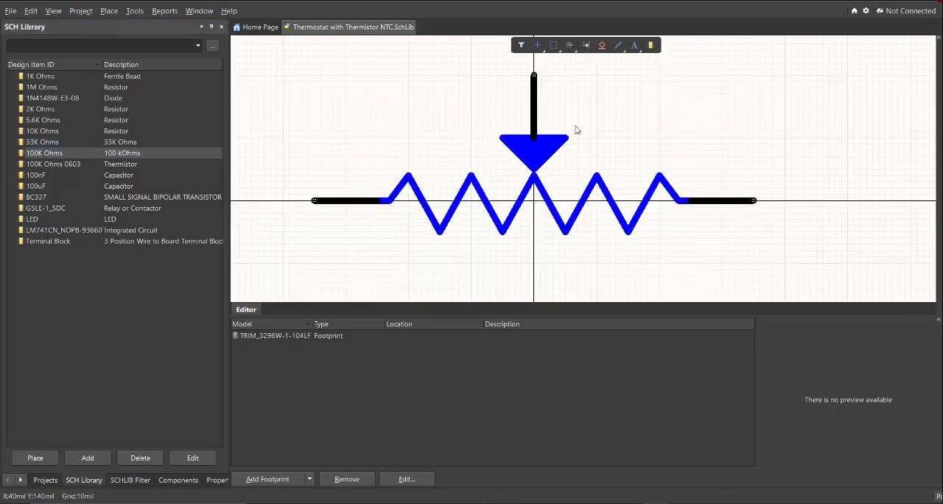
Examine the library entries for the thermistor, 100nF and 100uF capacitors, BC337, G5LE-1_5DC, LED, LM741CN and Terminal Block
{"action": "left_click", "coordinate": [53, 165]}
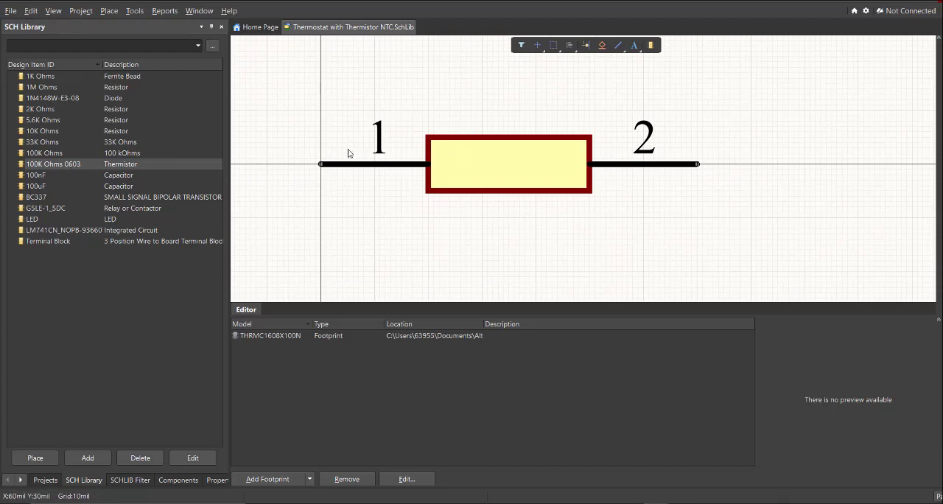
{"action": "left_click", "coordinate": [58, 176]}
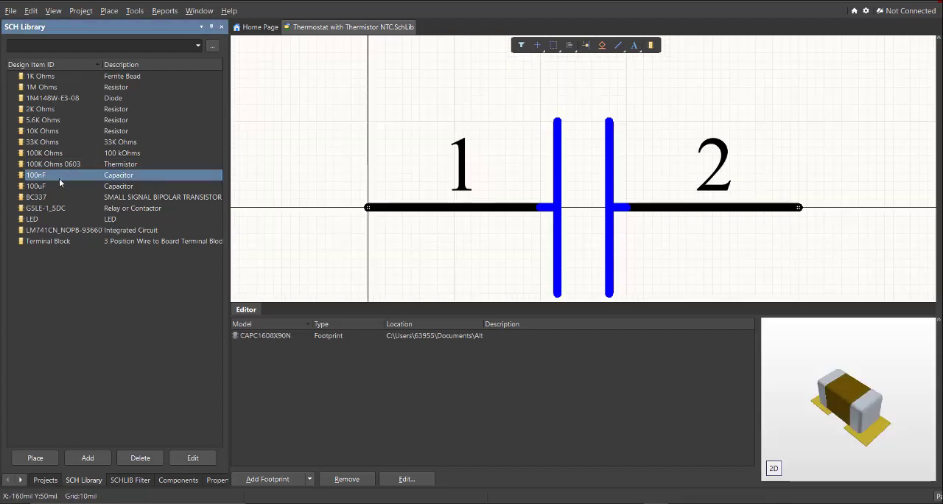
{"action": "left_click", "coordinate": [51, 186]}
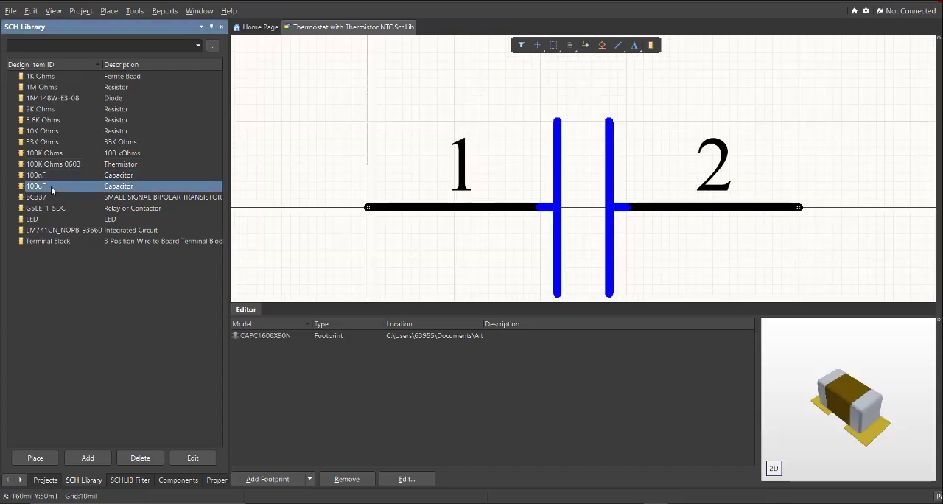
{"action": "left_click", "coordinate": [101, 198]}
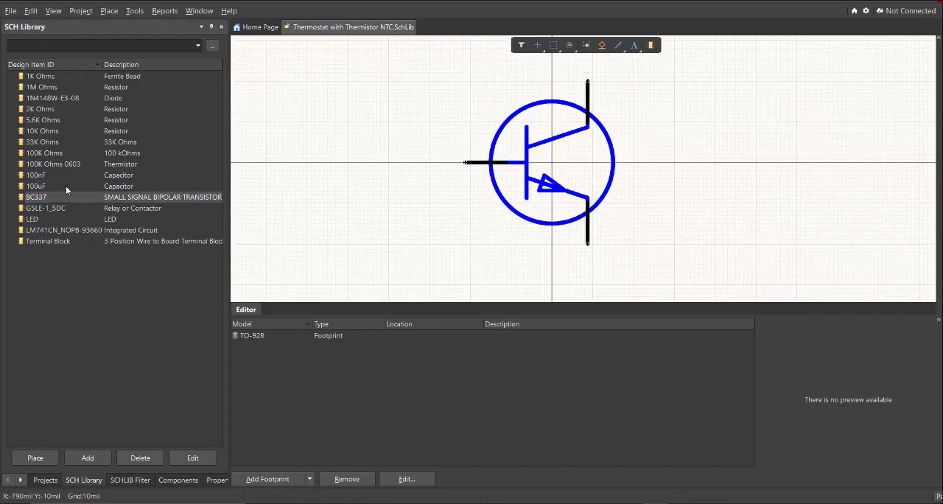
{"action": "left_click", "coordinate": [71, 209]}
{"action": "left_click", "coordinate": [70, 219]}
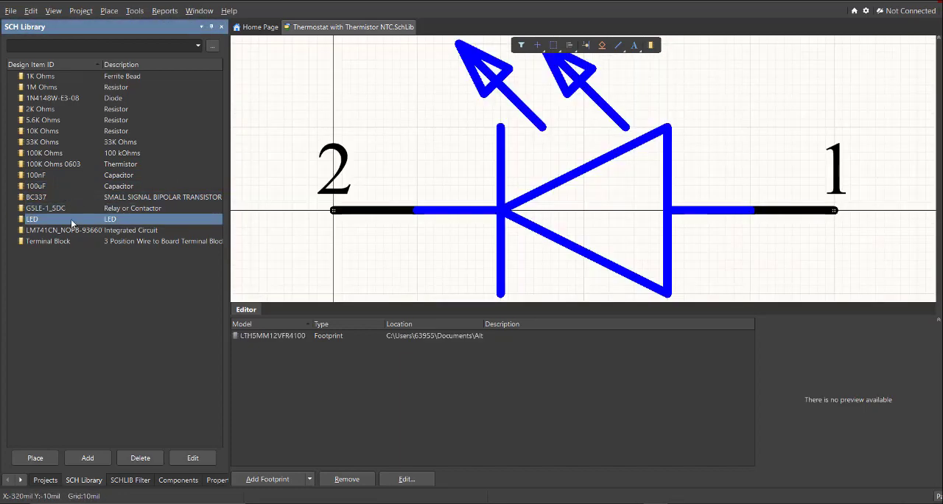
{"action": "left_click", "coordinate": [74, 230]}
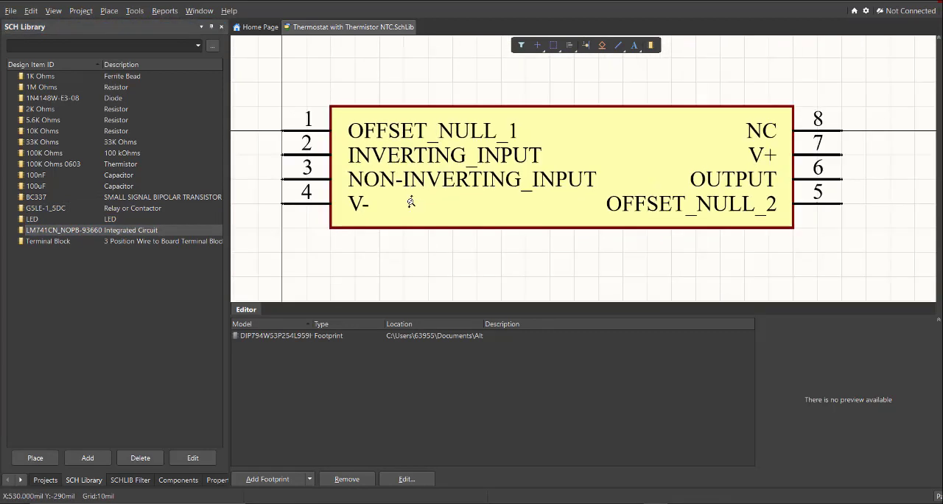
{"action": "left_click", "coordinate": [139, 240]}
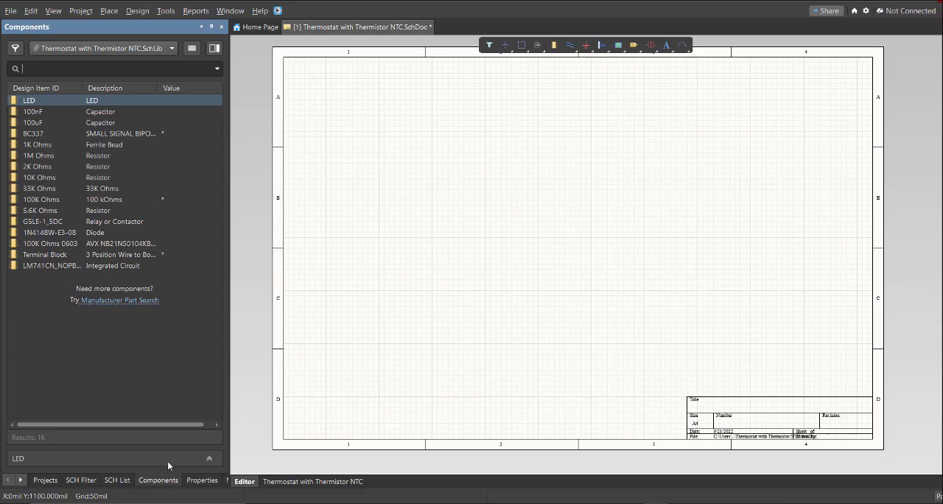
Place the LED, 100nF and 100uF capacitors, BC337 transistor, 1K Ohms, 1M Ohms and 2K Ohms parts on the schematic sheet
{"action": "left_click_drag", "start_coordinate": [93, 104], "coordinate": [455, 145]}
{"action": "left_click_drag", "start_coordinate": [96, 115], "coordinate": [418, 187]}
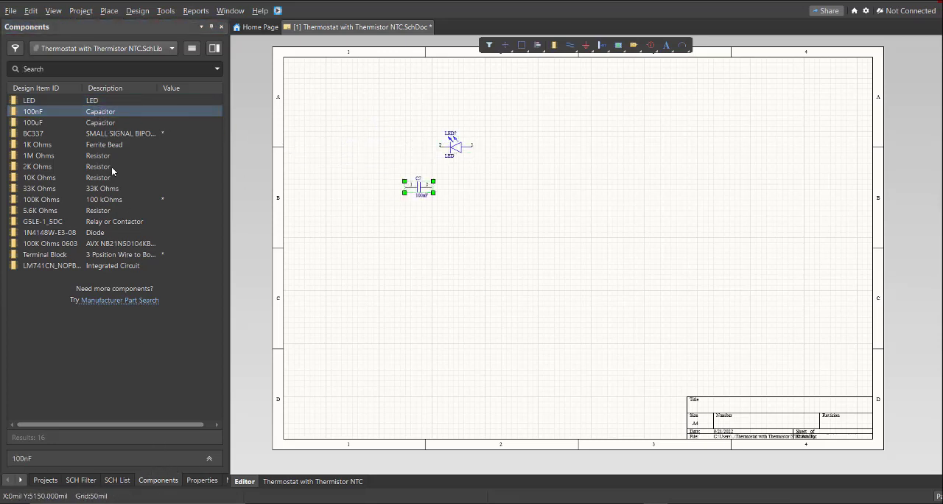
{"action": "left_click_drag", "start_coordinate": [73, 127], "coordinate": [525, 218]}
{"action": "left_click_drag", "start_coordinate": [174, 135], "coordinate": [515, 182]}
{"action": "left_click_drag", "start_coordinate": [122, 146], "coordinate": [459, 237]}
{"action": "left_click_drag", "start_coordinate": [118, 156], "coordinate": [349, 232]}
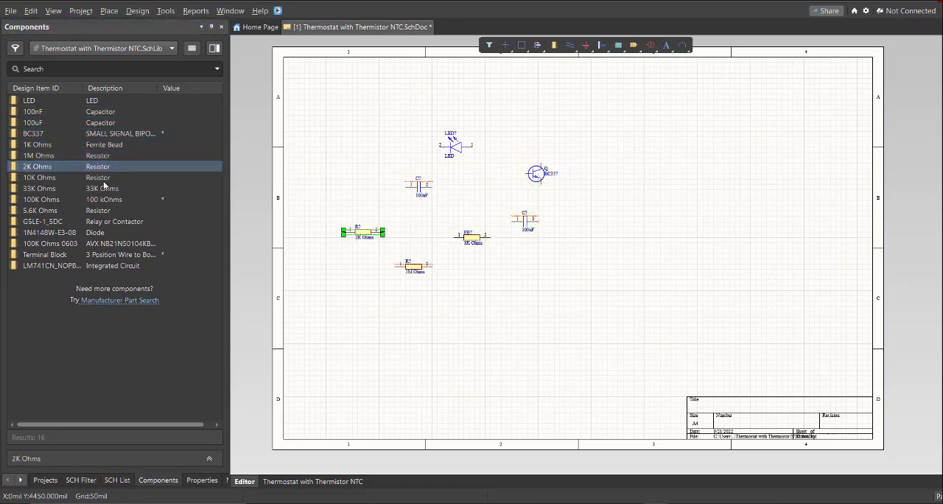
Place the 10K, 33K and 100K Ohms parts, G5LE-1_5DC relay, 1N4148W-E3-08 diode, LM741CN and Terminal Block on the schematic sheet
{"action": "left_click_drag", "start_coordinate": [105, 179], "coordinate": [347, 216]}
{"action": "left_click_drag", "start_coordinate": [106, 189], "coordinate": [515, 324]}
{"action": "left_click_drag", "start_coordinate": [109, 200], "coordinate": [576, 277]}
{"action": "left_click_drag", "start_coordinate": [110, 222], "coordinate": [447, 300]}
{"action": "left_click_drag", "start_coordinate": [110, 233], "coordinate": [609, 197]}
{"action": "left_click_drag", "start_coordinate": [118, 266], "coordinate": [602, 125]}
{"action": "left_click_drag", "start_coordinate": [51, 255], "coordinate": [514, 110]}
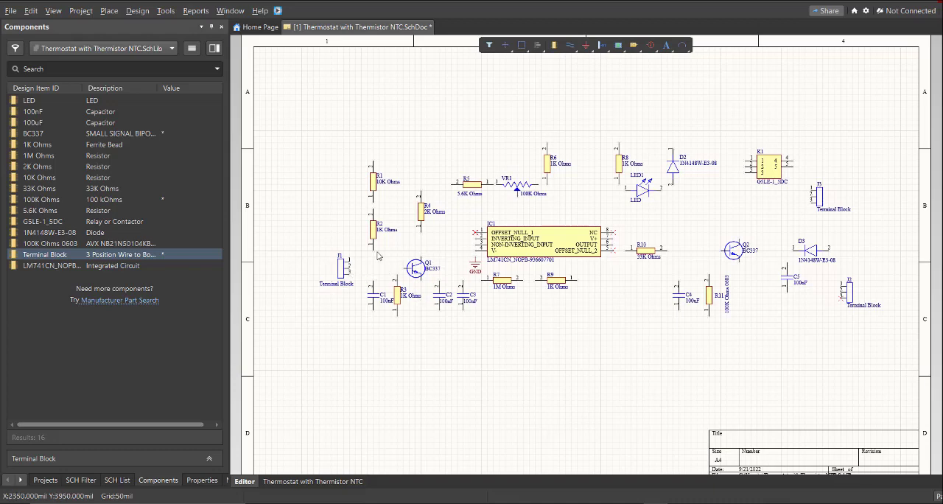
Wire pin 1 of terminal block J1 to pin 1 of resistor R2
{"action": "scroll", "coordinate": [338, 206], "scroll_direction": "up", "scroll_amount": 3, "text": "ctrl"}
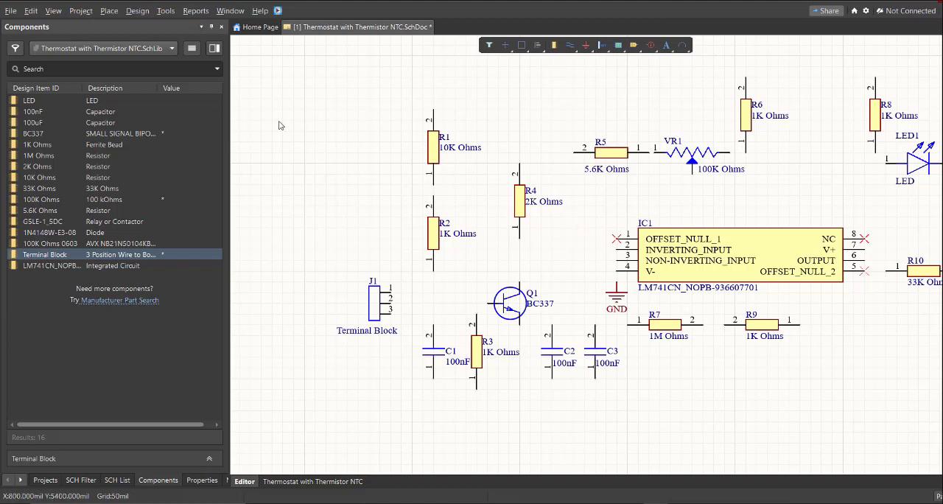
{"action": "left_click", "coordinate": [109, 11]}
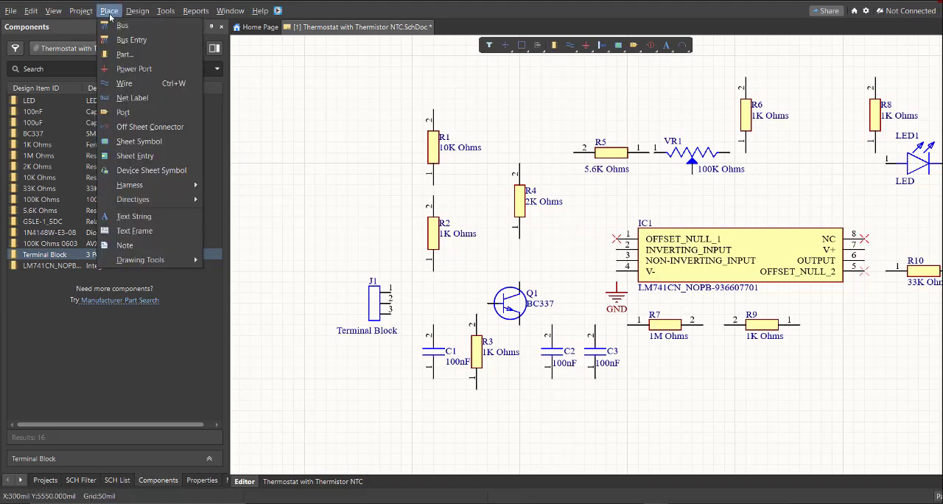
{"action": "left_click", "coordinate": [121, 90]}
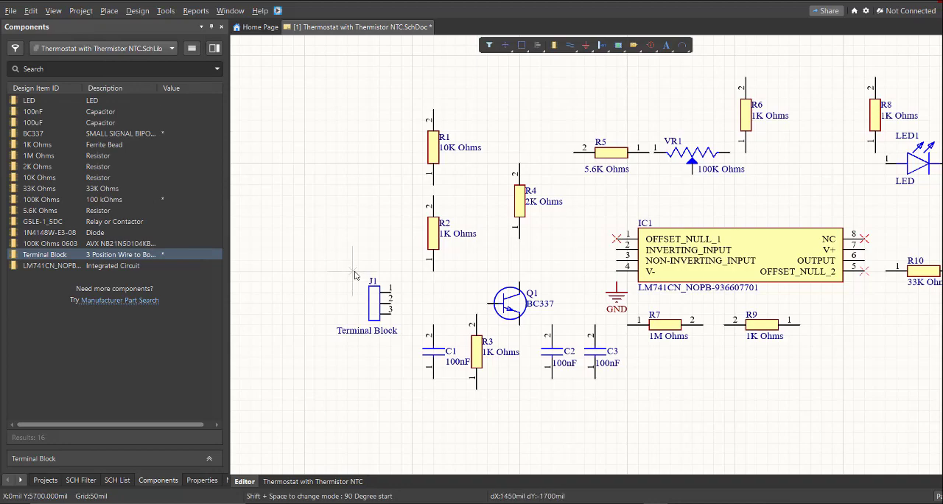
{"action": "scroll", "coordinate": [426, 303], "scroll_direction": "up", "scroll_amount": 4, "text": "ctrl"}
{"action": "left_click", "coordinate": [327, 273]}
{"action": "left_click", "coordinate": [444, 214]}
{"action": "scroll", "coordinate": [434, 221], "scroll_direction": "up", "scroll_amount": 1, "text": "ctrl"}
{"action": "right_click_drag", "start_coordinate": [402, 211], "coordinate": [425, 174]}
Wire J1 pin 3 along a lower common line to pin 1 of R3 and connect C1 pin 1 to that line
{"action": "left_click", "coordinate": [390, 247]}
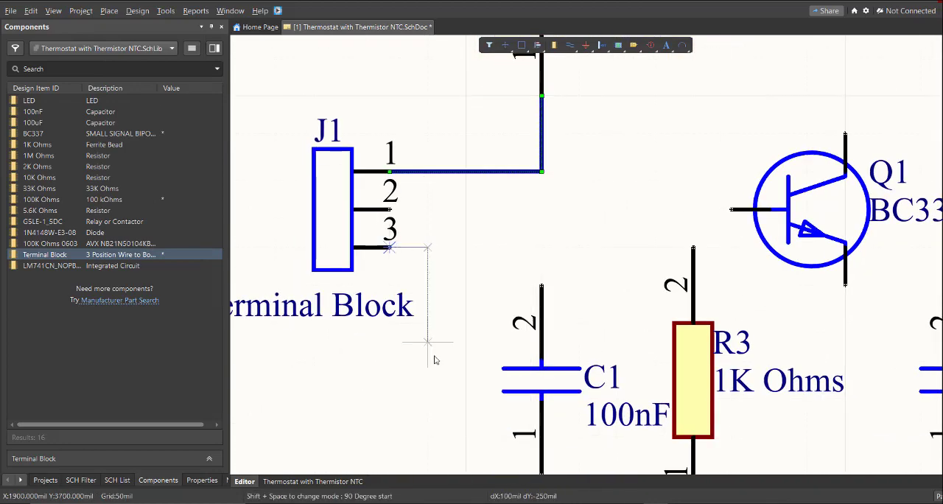
{"action": "left_click", "coordinate": [428, 343]}
{"action": "right_click_drag", "start_coordinate": [431, 354], "coordinate": [406, 263]}
{"action": "right_click_drag", "start_coordinate": [667, 425], "coordinate": [631, 325]}
{"action": "left_click", "coordinate": [631, 397]}
{"action": "left_click", "coordinate": [631, 322]}
{"action": "right_click_drag", "start_coordinate": [501, 385], "coordinate": [532, 406]}
{"action": "left_click", "coordinate": [511, 304]}
{"action": "left_click", "coordinate": [512, 417]}
{"action": "scroll", "coordinate": [511, 417], "scroll_direction": "down", "scroll_amount": 3, "text": "ctrl"}
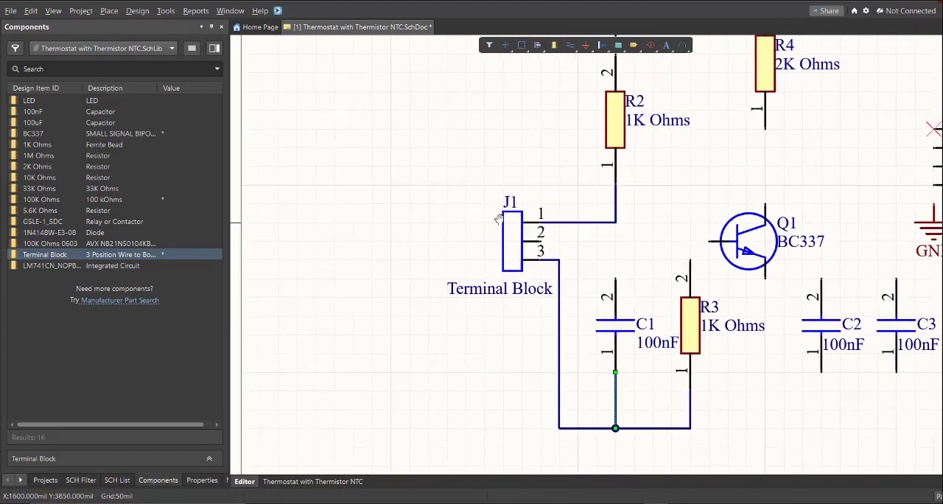
Wire J1 pin 2 to pin 2 of R3 and connect pin 2 of C1 to the same wire
{"action": "scroll", "coordinate": [567, 251], "scroll_direction": "up", "scroll_amount": 4, "text": "ctrl"}
{"action": "left_click", "coordinate": [484, 221]}
{"action": "scroll", "coordinate": [471, 264], "scroll_direction": "down", "scroll_amount": 4, "text": "ctrl"}
{"action": "scroll", "coordinate": [489, 262], "scroll_direction": "up", "scroll_amount": 3, "text": "ctrl"}
{"action": "left_click", "coordinate": [557, 255]}
{"action": "key", "text": "p"}
{"action": "key", "text": "w"}
{"action": "left_click", "coordinate": [437, 289]}
{"action": "left_click", "coordinate": [438, 254]}
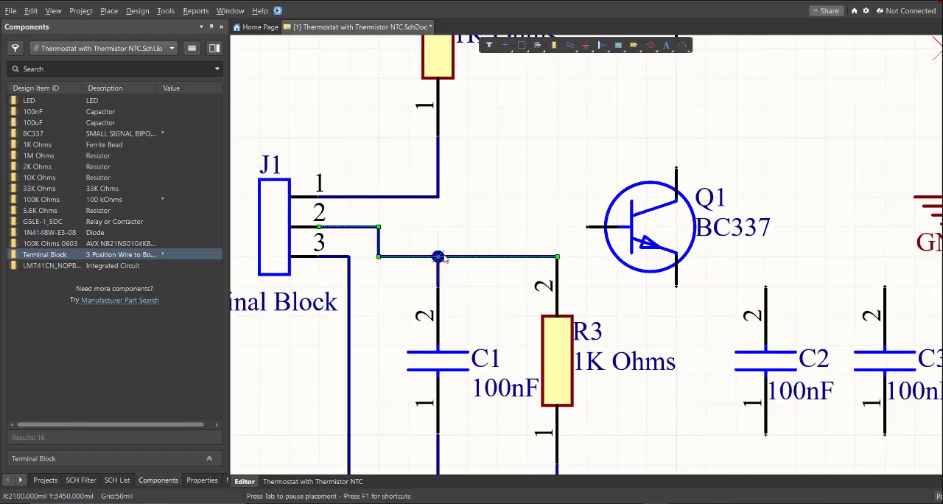
Straighten the J1 pin 2 wire by raising its lower segment, and extend it to the base of Q1
{"action": "left_click_drag", "start_coordinate": [357, 253], "coordinate": [357, 224]}
{"action": "right_click_drag", "start_coordinate": [538, 225], "coordinate": [499, 224]}
{"action": "key", "text": "p"}
{"action": "key", "text": "w"}
{"action": "left_click", "coordinate": [499, 217]}
{"action": "left_click", "coordinate": [534, 218]}
{"action": "scroll", "coordinate": [534, 221], "scroll_direction": "down", "scroll_amount": 3, "text": "ctrl"}
Extend the lower common wire from R3 to pin 1 of C2 and pin 1 of C3
{"action": "right_click_drag", "start_coordinate": [520, 370], "coordinate": [416, 293]}
{"action": "left_click", "coordinate": [415, 292]}
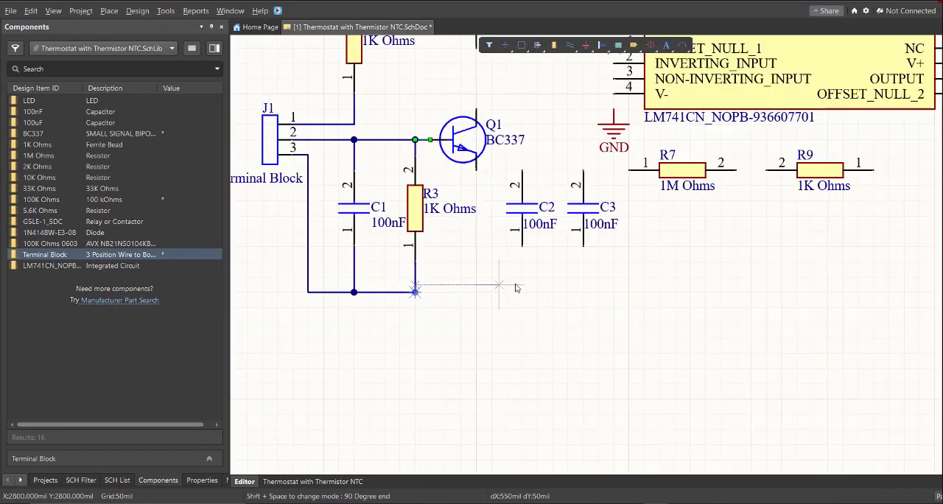
{"action": "left_click", "coordinate": [522, 246]}
{"action": "left_click", "coordinate": [522, 292]}
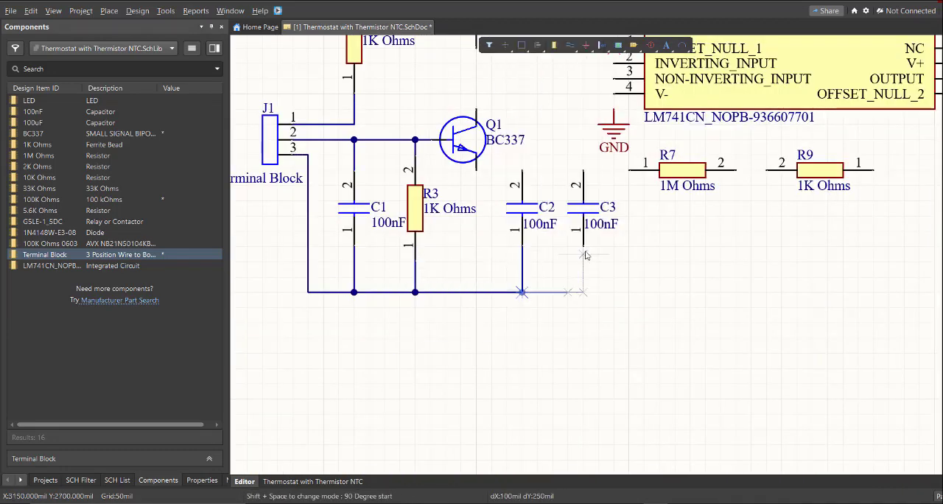
{"action": "left_click", "coordinate": [584, 246]}
{"action": "right_click", "coordinate": [583, 246]}
Wire the emitter of Q1 down to the lower common line and its collector up to pin 1 of R4
{"action": "scroll", "coordinate": [410, 205], "scroll_direction": "up", "scroll_amount": 1, "text": "ctrl"}
{"action": "key", "text": "p"}
{"action": "key", "text": "w"}
{"action": "left_click", "coordinate": [456, 180]}
{"action": "left_click", "coordinate": [456, 309]}
{"action": "right_click", "coordinate": [456, 309]}
{"action": "right_click_drag", "start_coordinate": [425, 167], "coordinate": [492, 284]}
{"action": "key", "text": "p"}
{"action": "key", "text": "w"}
{"action": "left_click", "coordinate": [538, 244]}
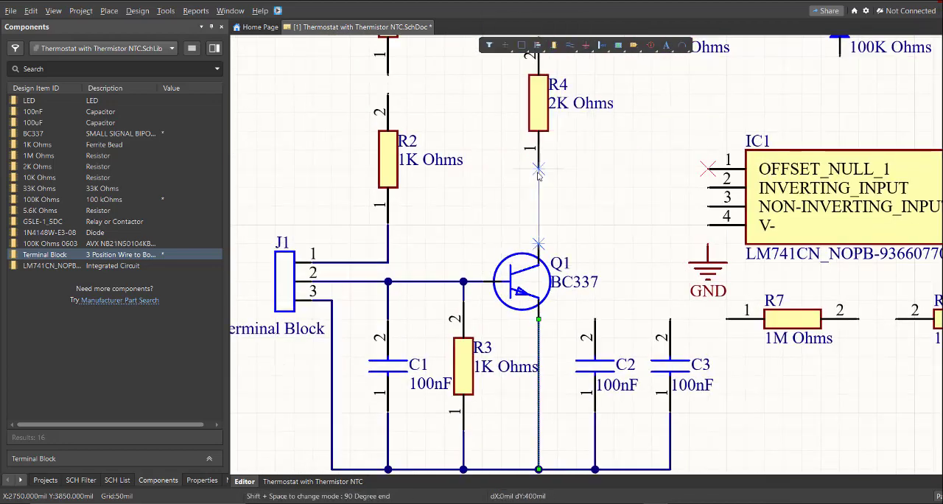
{"action": "left_click", "coordinate": [539, 169]}
Wire pin 2 of R2 to pin 1 of R1
{"action": "right_click_drag", "start_coordinate": [431, 140], "coordinate": [495, 302]}
{"action": "key", "text": "p"}
{"action": "key", "text": "w"}
{"action": "left_click", "coordinate": [453, 255]}
{"action": "right_click_drag", "start_coordinate": [455, 227], "coordinate": [452, 241]}
{"action": "left_click", "coordinate": [451, 241]}
{"action": "scroll", "coordinate": [451, 240], "scroll_direction": "up", "scroll_amount": 3, "text": "ctrl"}
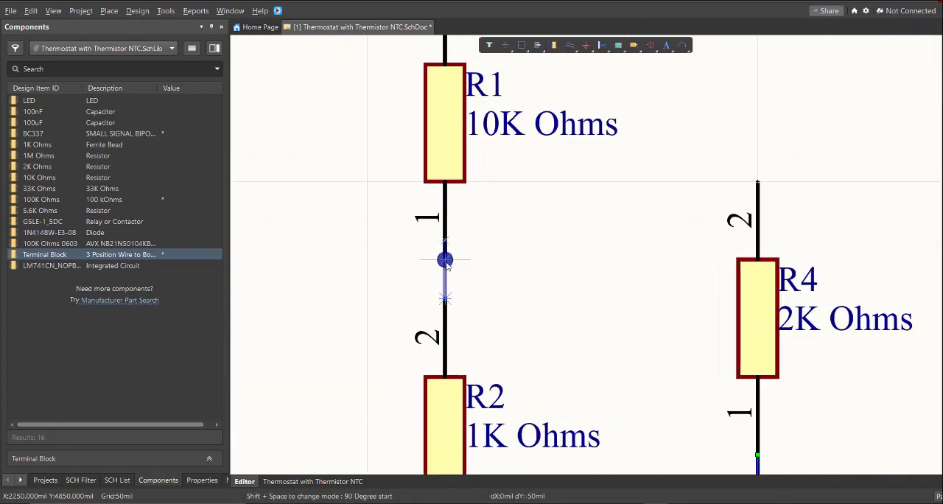
{"action": "left_click", "coordinate": [445, 259]}
{"action": "right_click", "coordinate": [445, 260]}
Wire pin 2 of R1 up and across to pin 2 of R4, forming the upper supply line
{"action": "scroll", "coordinate": [445, 259], "scroll_direction": "down", "scroll_amount": 5, "text": "ctrl"}
{"action": "key", "text": "ctrl+w"}
{"action": "left_click", "coordinate": [465, 181]}
{"action": "left_click", "coordinate": [617, 118]}
{"action": "left_click", "coordinate": [616, 275]}
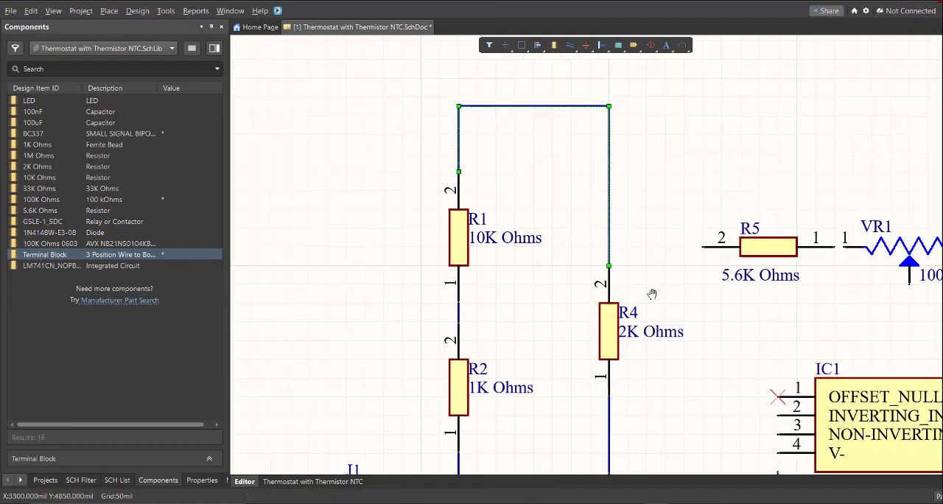
Wire the R4 and Q1 collector line to IC1 pin 3 (NON-INVERTING_INPUT) and connect C2 pin 2 to that wire
{"action": "scroll", "coordinate": [465, 170], "scroll_direction": "down", "scroll_amount": 2, "text": "ctrl"}
{"action": "right_click_drag", "start_coordinate": [473, 219], "coordinate": [474, 199]}
{"action": "key", "text": "ctrl+w"}
{"action": "left_click", "coordinate": [432, 248]}
{"action": "left_click", "coordinate": [553, 248]}
{"action": "right_click", "coordinate": [554, 249]}
{"action": "right_click_drag", "start_coordinate": [482, 290], "coordinate": [491, 254]}
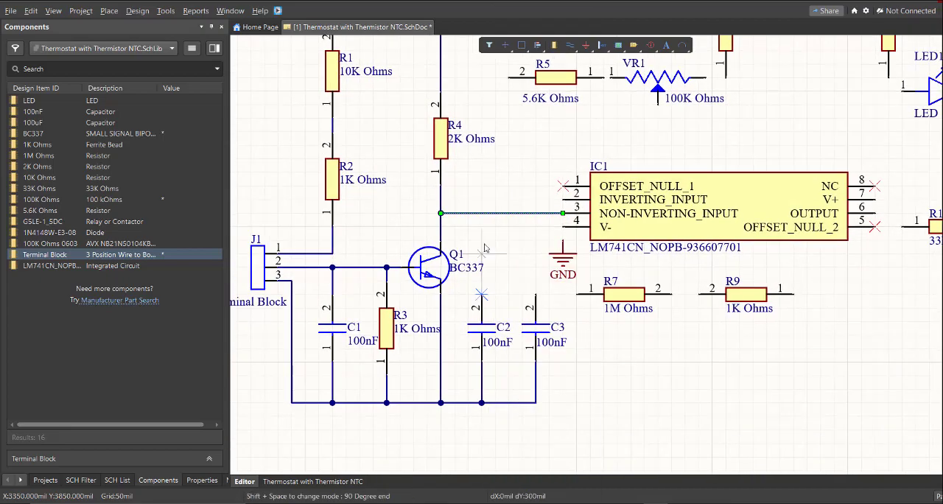
{"action": "left_click", "coordinate": [482, 213]}
{"action": "right_click", "coordinate": [482, 213]}
Wire R7 pin 1 to C3 pin 2 and connect that node to IC1 pin 2 (INVERTING_INPUT)
{"action": "right_click_drag", "start_coordinate": [558, 273], "coordinate": [515, 281]}
{"action": "key", "text": "p"}
{"action": "key", "text": "w"}
{"action": "scroll", "coordinate": [534, 288], "scroll_direction": "up", "scroll_amount": 3, "text": "ctrl"}
{"action": "key", "text": "p"}
{"action": "key", "text": "w"}
{"action": "left_click", "coordinate": [532, 315]}
{"action": "left_click", "coordinate": [452, 315]}
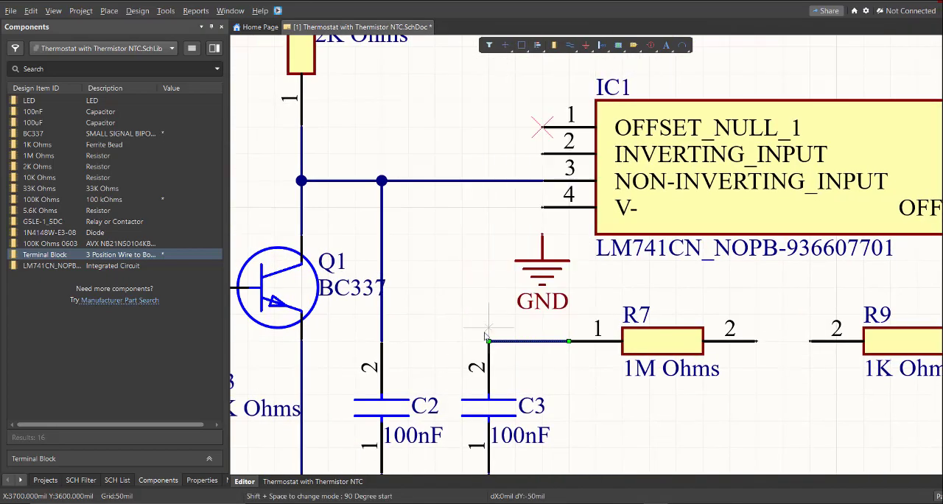
{"action": "left_click", "coordinate": [488, 341]}
{"action": "left_click", "coordinate": [542, 154]}
Wire the IC1 inverting input line up to the wiper of trimmer VR1
{"action": "right_click_drag", "start_coordinate": [451, 182], "coordinate": [391, 316]}
{"action": "left_click", "coordinate": [428, 288]}
{"action": "left_click", "coordinate": [428, 173]}
{"action": "left_click", "coordinate": [656, 110]}
Draw a short wire stub running out and down from pin 2 of R5
{"action": "right_click_drag", "start_coordinate": [437, 168], "coordinate": [530, 268]}
{"action": "scroll", "coordinate": [493, 207], "scroll_direction": "down", "scroll_amount": 1, "text": "ctrl"}
{"action": "left_click", "coordinate": [483, 183]}
{"action": "left_click", "coordinate": [462, 212]}
{"action": "right_click", "coordinate": [462, 212]}
{"action": "scroll", "coordinate": [462, 289], "scroll_direction": "down", "scroll_amount": 3, "text": "ctrl"}
Wire the end terminal of VR1 facing R6 to pin 1 of R6
{"action": "scroll", "coordinate": [625, 275], "scroll_direction": "down", "scroll_amount": 1, "text": "ctrl"}
{"action": "right_click_drag", "start_coordinate": [625, 275], "coordinate": [492, 263]}
{"action": "scroll", "coordinate": [537, 225], "scroll_direction": "up", "scroll_amount": 3, "text": "ctrl"}
{"action": "key", "text": "p"}
{"action": "key", "text": "w"}
{"action": "left_click", "coordinate": [477, 254]}
{"action": "left_click", "coordinate": [509, 255]}
Wire pin 2 of R6 to the upper supply line at R4 and extend that line to pin 2 of R8
{"action": "right_click_drag", "start_coordinate": [449, 173], "coordinate": [624, 245]}
{"action": "left_click", "coordinate": [684, 160]}
{"action": "scroll", "coordinate": [704, 153], "scroll_direction": "down", "scroll_amount": 3, "text": "ctrl"}
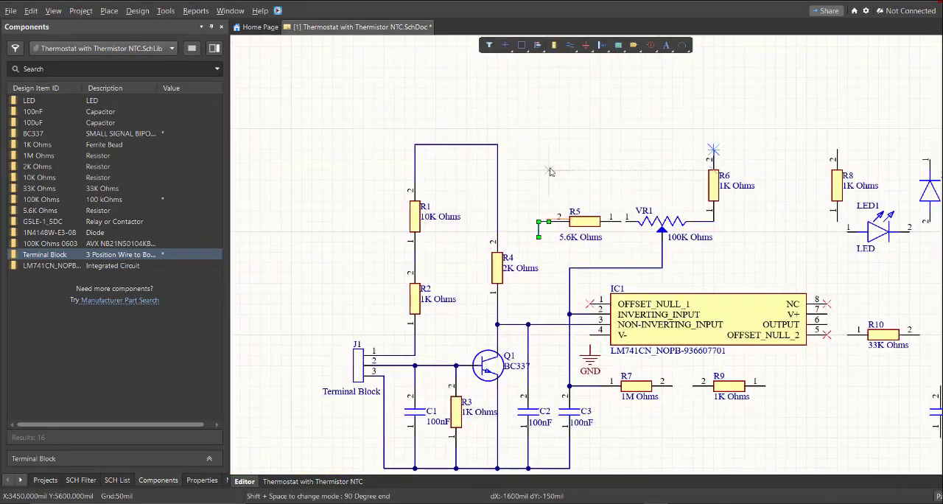
{"action": "left_click", "coordinate": [497, 145]}
{"action": "scroll", "coordinate": [722, 149], "scroll_direction": "up", "scroll_amount": 4, "text": "ctrl"}
{"action": "right_click_drag", "start_coordinate": [722, 149], "coordinate": [432, 149]}
{"action": "left_click", "coordinate": [411, 139]}
{"action": "left_click", "coordinate": [713, 151]}
Wire pin 1 of R8 to pin 1 of LED1
{"action": "left_click", "coordinate": [714, 329]}
{"action": "left_click", "coordinate": [740, 354]}
{"action": "scroll", "coordinate": [615, 262], "scroll_direction": "down", "scroll_amount": 3, "text": "ctrl"}
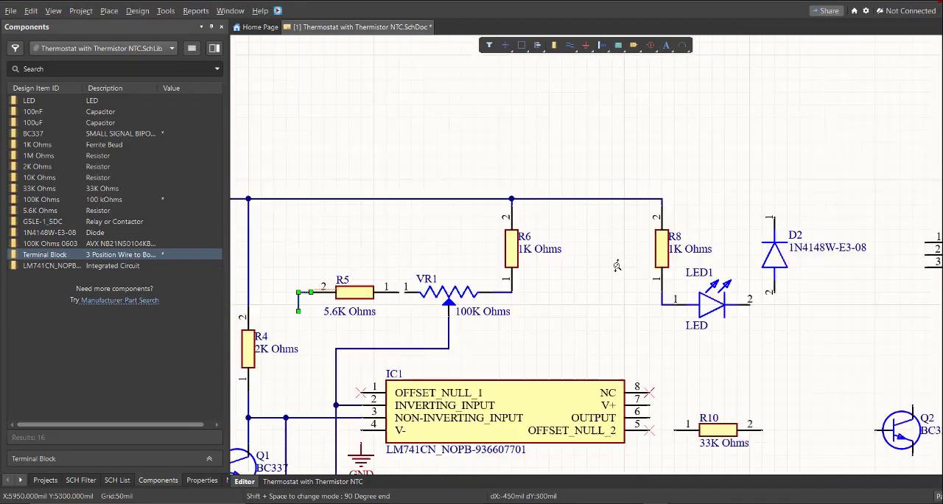
Wire IC1 pin 7 (V+) up to the upper supply line between R6 and R8
{"action": "scroll", "coordinate": [648, 397], "scroll_direction": "up", "scroll_amount": 3, "text": "ctrl"}
{"action": "left_click", "coordinate": [626, 388]}
{"action": "left_click", "coordinate": [653, 310]}
{"action": "left_click", "coordinate": [512, 56]}
{"action": "scroll", "coordinate": [547, 185], "scroll_direction": "down", "scroll_amount": 3, "text": "ctrl"}
Wire LED1 pin 2 to pin 2 of diode D2 and D2 pin 1 to the upper supply line at R8
{"action": "scroll", "coordinate": [729, 192], "scroll_direction": "up", "scroll_amount": 6, "text": "ctrl"}
{"action": "left_click", "coordinate": [562, 260]}
{"action": "left_click", "coordinate": [655, 213]}
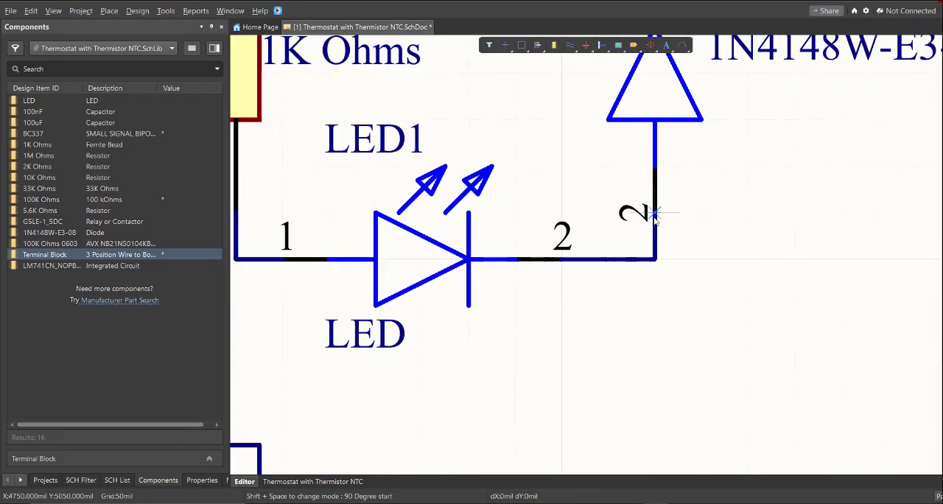
{"action": "scroll", "coordinate": [612, 317], "scroll_direction": "down", "scroll_amount": 3, "text": "ctrl"}
{"action": "left_click", "coordinate": [632, 139]}
{"action": "left_click", "coordinate": [437, 105]}
{"action": "right_click_drag", "start_coordinate": [720, 262], "coordinate": [594, 253]}
{"action": "scroll", "coordinate": [706, 282], "scroll_direction": "down", "scroll_amount": 3, "text": "ctrl"}
{"action": "scroll", "coordinate": [650, 257], "scroll_direction": "up", "scroll_amount": 1, "text": "ctrl"}
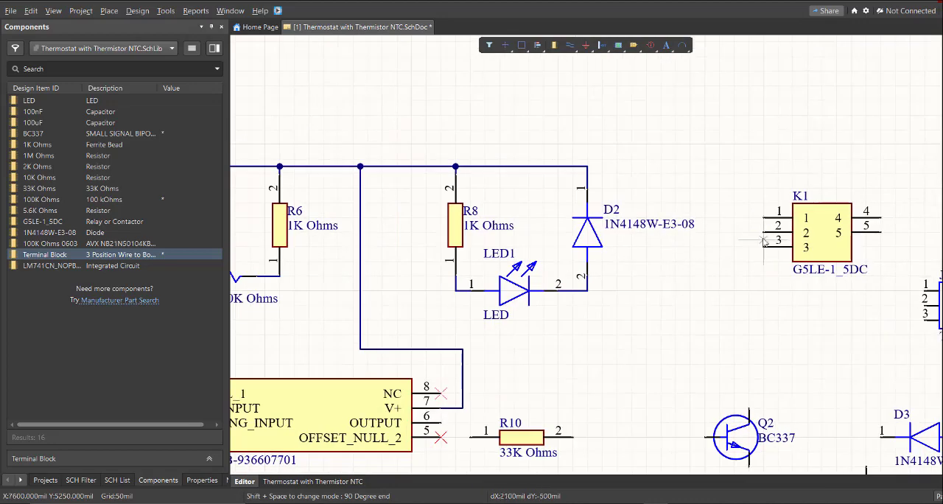
Wire the node at LED1 pin 2 and D2 pin 2 to relay K1 pin 2
{"action": "scroll", "coordinate": [763, 242], "scroll_direction": "up", "scroll_amount": 1, "text": "ctrl"}
{"action": "left_click", "coordinate": [764, 231]}
{"action": "left_click", "coordinate": [697, 299]}
{"action": "left_click", "coordinate": [562, 299]}
{"action": "right_click_drag", "start_coordinate": [755, 293], "coordinate": [739, 320]}
{"action": "scroll", "coordinate": [721, 258], "scroll_direction": "down", "scroll_amount": 3, "text": "ctrl"}
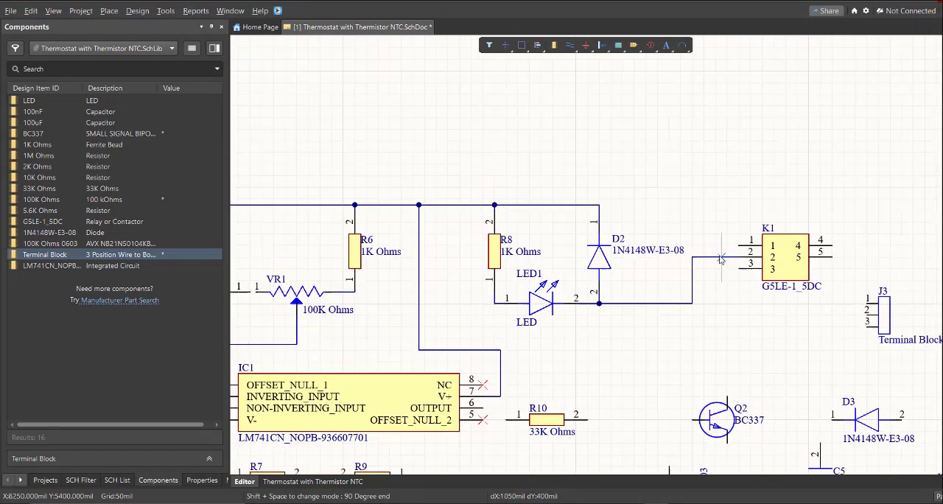
{"action": "left_click", "coordinate": [739, 239]}
Try to wire pins 3 and 1 of K1 to terminal block J3
{"action": "left_click", "coordinate": [727, 291]}
{"action": "left_click", "coordinate": [874, 313]}
{"action": "left_click", "coordinate": [678, 258]}
{"action": "left_click", "coordinate": [669, 279]}
{"action": "left_click", "coordinate": [886, 315]}
{"action": "scroll", "coordinate": [679, 221], "scroll_direction": "up", "scroll_amount": 4, "text": "ctrl"}
{"action": "left_click", "coordinate": [679, 223]}
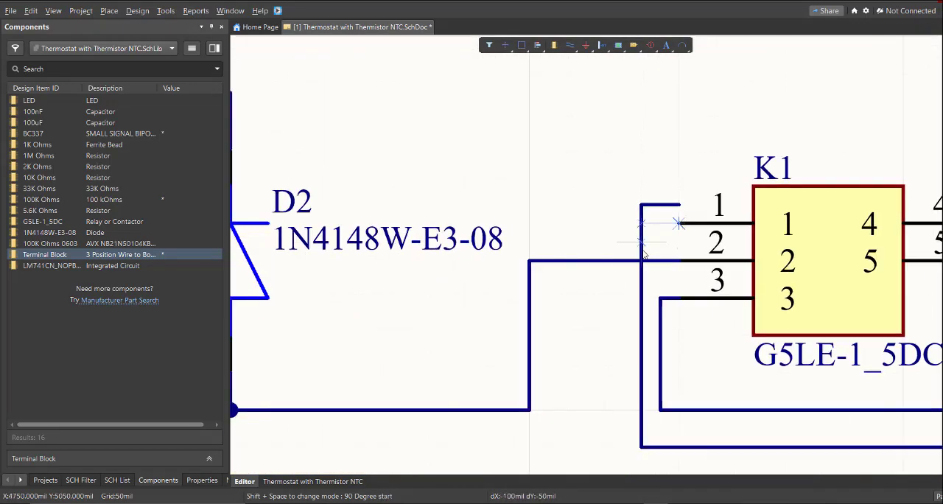
Leave wire placement and undo the two wires drawn between K1 and J3
{"action": "key", "text": "Escape"}
{"action": "key", "text": "Escape"}
{"action": "key", "text": "ctrl+z"}
{"action": "key", "text": "ctrl+z"}
Wire K1 pin 1 around the relay's lower side to J3 pin 2
{"action": "scroll", "coordinate": [644, 220], "scroll_direction": "down", "scroll_amount": 4, "text": "ctrl"}
{"action": "key", "text": "p"}
{"action": "key", "text": "w"}
{"action": "left_click", "coordinate": [637, 170]}
{"action": "left_click", "coordinate": [586, 289]}
{"action": "left_click", "coordinate": [858, 290]}
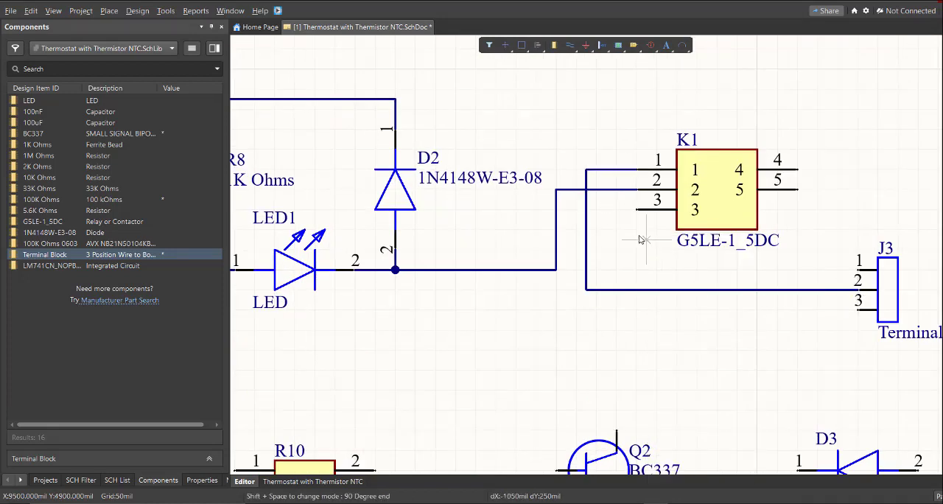
Wire K1 pin 3 to J3 pin 1 and shift the wire's vertical segment directly below the end of pin 3
{"action": "left_click", "coordinate": [616, 270]}
{"action": "left_click", "coordinate": [858, 270]}
{"action": "right_click_drag", "start_coordinate": [683, 255], "coordinate": [764, 276]}
{"action": "right_click_drag", "start_coordinate": [572, 223], "coordinate": [603, 176]}
{"action": "left_click", "coordinate": [737, 163]}
{"action": "key", "text": "Escape"}
{"action": "left_click", "coordinate": [728, 403]}
{"action": "key", "text": "Escape"}
{"action": "key", "text": "Escape"}
{"action": "left_click_drag", "start_coordinate": [728, 214], "coordinate": [748, 214]}
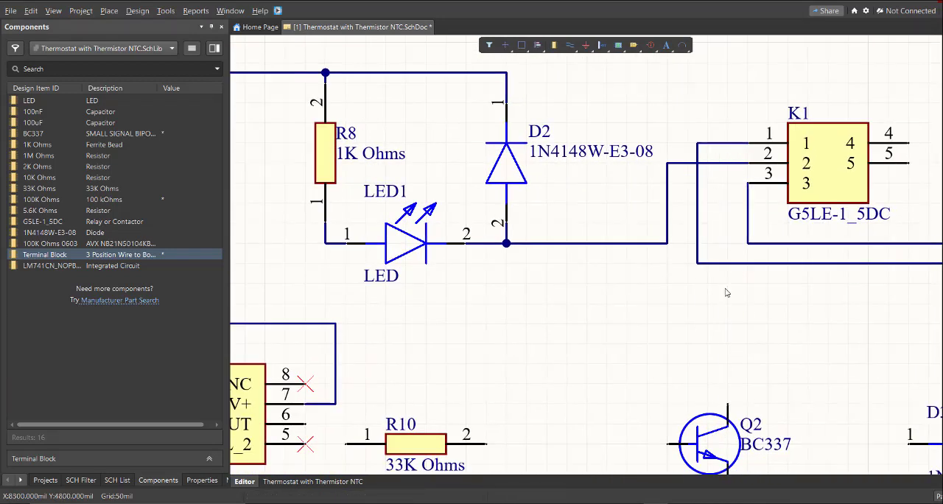
Wire the collector of Q2 up to the K1 pin 2 wire and move that wire's vertical segment in line with the collector
{"action": "right_click_drag", "start_coordinate": [726, 293], "coordinate": [676, 313]}
{"action": "key", "text": "p"}
{"action": "key", "text": "w"}
{"action": "left_click", "coordinate": [677, 425]}
{"action": "left_click", "coordinate": [677, 183]}
{"action": "scroll", "coordinate": [615, 234], "scroll_direction": "up", "scroll_amount": 2, "text": "ctrl"}
{"action": "left_click_drag", "start_coordinate": [618, 221], "coordinate": [709, 221]}
{"action": "scroll", "coordinate": [632, 182], "scroll_direction": "down", "scroll_amount": 4, "text": "ctrl"}
{"action": "scroll", "coordinate": [718, 262], "scroll_direction": "up", "scroll_amount": 2, "text": "ctrl"}
Wire K1 pin 4 to J3 pin 3
{"action": "right_click_drag", "start_coordinate": [718, 262], "coordinate": [624, 265]}
{"action": "key", "text": "p"}
{"action": "key", "text": "w"}
{"action": "scroll", "coordinate": [822, 181], "scroll_direction": "down", "scroll_amount": 3, "text": "ctrl"}
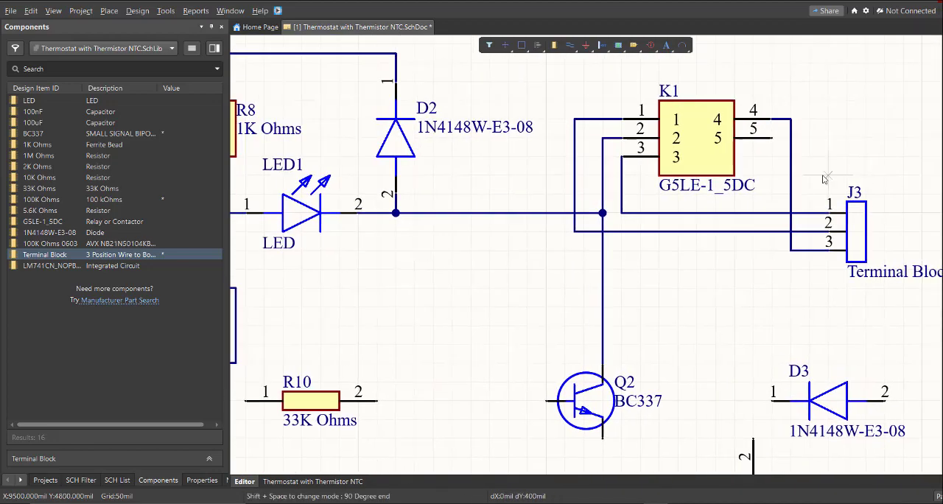
Wire R10 pin 2 to the base of transistor Q2
{"action": "scroll", "coordinate": [653, 186], "scroll_direction": "down", "scroll_amount": 2, "text": "ctrl"}
{"action": "scroll", "coordinate": [586, 201], "scroll_direction": "up", "scroll_amount": 3, "text": "ctrl"}
{"action": "left_click", "coordinate": [633, 196]}
{"action": "left_click", "coordinate": [518, 197]}
Connect R11 pin 2 and C4 pin 2 up to the wire between R10 and the Q2 base
{"action": "left_click", "coordinate": [607, 248]}
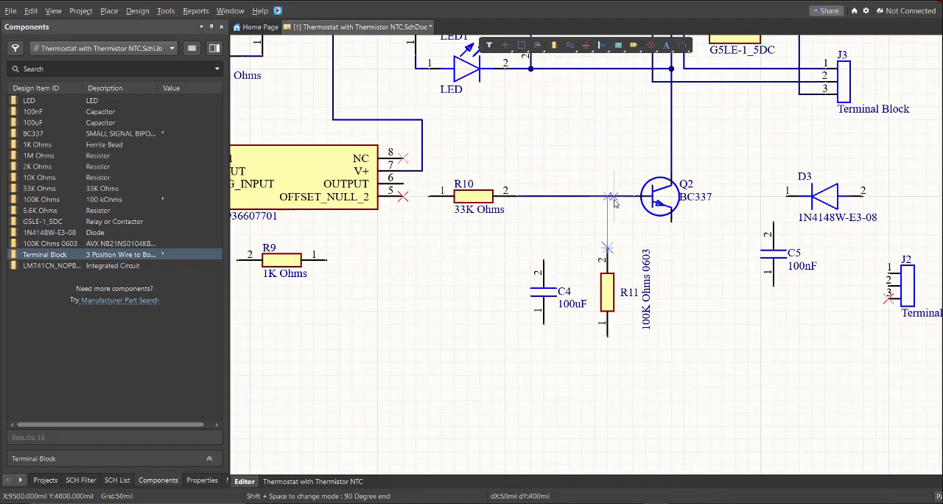
{"action": "left_click", "coordinate": [607, 196]}
{"action": "left_click", "coordinate": [543, 260]}
{"action": "left_click", "coordinate": [544, 196]}
Wire IC1 pin 6 (OUTPUT) to R10 pin 1
{"action": "scroll", "coordinate": [503, 220], "scroll_direction": "down", "scroll_amount": 2, "text": "ctrl"}
{"action": "scroll", "coordinate": [451, 198], "scroll_direction": "up", "scroll_amount": 4, "text": "ctrl"}
{"action": "left_click", "coordinate": [522, 190]}
{"action": "left_click", "coordinate": [568, 213]}
{"action": "scroll", "coordinate": [558, 254], "scroll_direction": "up", "scroll_amount": 1, "text": "ctrl"}
{"action": "left_click", "coordinate": [568, 210]}
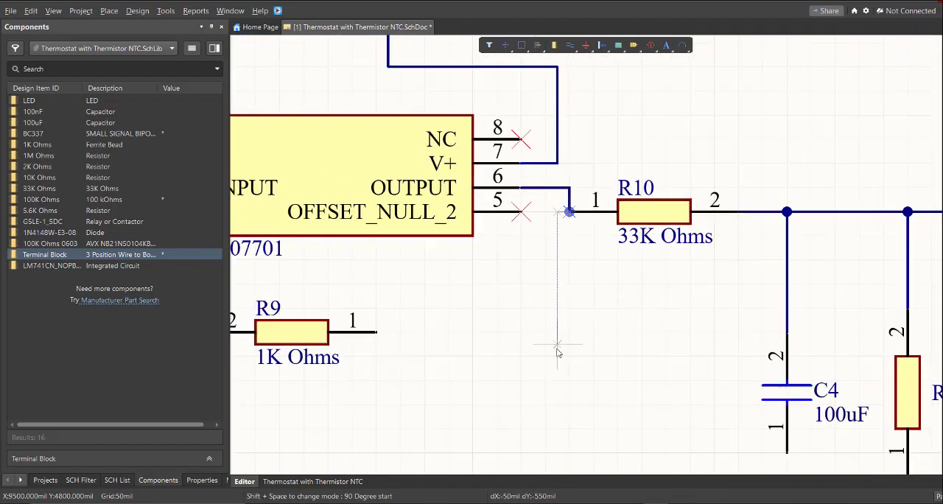
Wire R7 pin 2 to R9 pin 2
{"action": "scroll", "coordinate": [524, 324], "scroll_direction": "down", "scroll_amount": 4, "text": "ctrl"}
{"action": "scroll", "coordinate": [406, 329], "scroll_direction": "up", "scroll_amount": 4, "text": "ctrl"}
{"action": "key", "text": "p"}
{"action": "key", "text": "w"}
{"action": "left_click", "coordinate": [407, 310]}
{"action": "left_click", "coordinate": [465, 309]}
Wire the node between R7 and R9 up and across to the IC1 output node at R10 pin 1
{"action": "scroll", "coordinate": [548, 330], "scroll_direction": "down", "scroll_amount": 2, "text": "ctrl"}
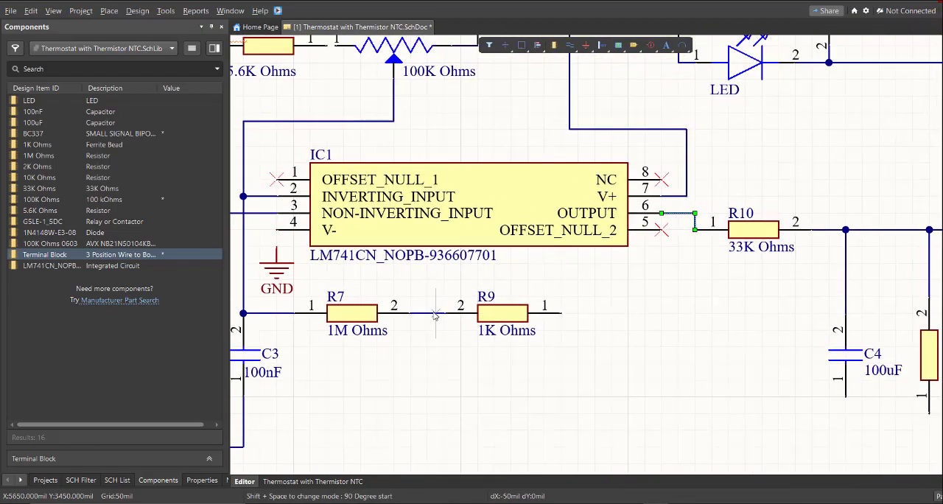
{"action": "left_click", "coordinate": [435, 315]}
{"action": "left_click", "coordinate": [435, 282]}
{"action": "scroll", "coordinate": [651, 302], "scroll_direction": "down", "scroll_amount": 2, "text": "ctrl"}
{"action": "scroll", "coordinate": [711, 265], "scroll_direction": "up", "scroll_amount": 5, "text": "ctrl"}
{"action": "left_click", "coordinate": [640, 230]}
Run a wire from R9 pin 1 down past the lower line and extend that line from C3 pin 1 to it
{"action": "scroll", "coordinate": [566, 246], "scroll_direction": "down", "scroll_amount": 5, "text": "ctrl"}
{"action": "left_click", "coordinate": [508, 295]}
{"action": "left_click", "coordinate": [525, 450]}
{"action": "right_click", "coordinate": [517, 452]}
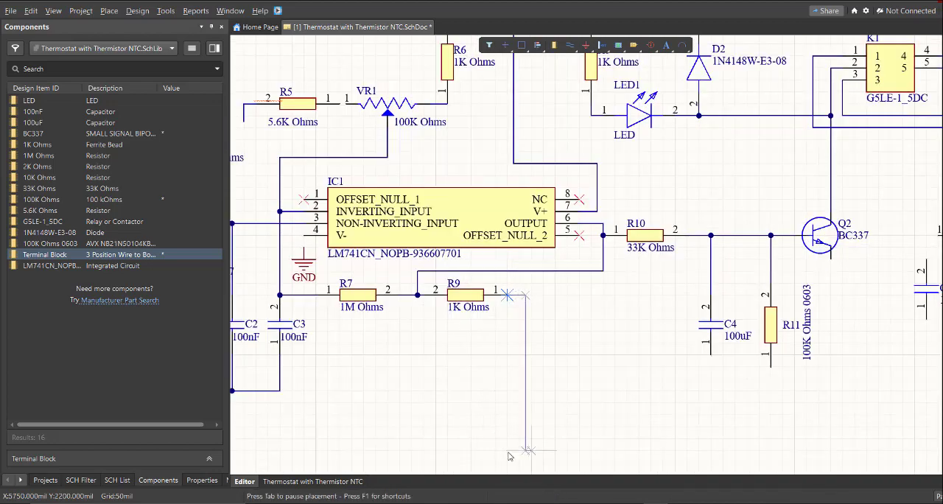
{"action": "left_click", "coordinate": [281, 391]}
{"action": "left_click", "coordinate": [525, 391]}
Extend the lower line from R9's vertical wire to C4 pin 1 and connect R11 pin 1 to it
{"action": "left_click", "coordinate": [525, 391]}
{"action": "left_click", "coordinate": [711, 355]}
{"action": "right_click", "coordinate": [777, 391]}
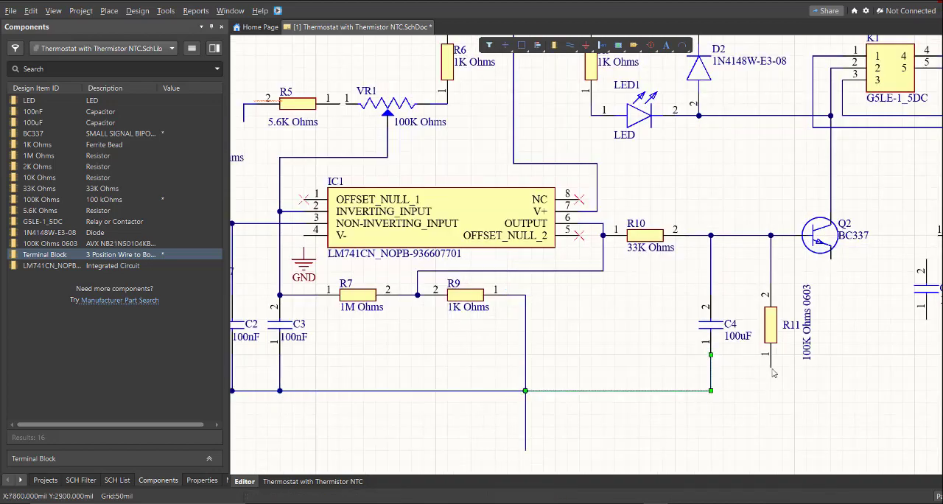
{"action": "right_click_drag", "start_coordinate": [776, 389], "coordinate": [739, 404]}
{"action": "key", "text": "p"}
{"action": "key", "text": "w"}
{"action": "left_click", "coordinate": [733, 381]}
{"action": "left_click", "coordinate": [673, 406]}
Wire the emitter of Q2 down to the lower line at R11
{"action": "scroll", "coordinate": [640, 341], "scroll_direction": "down", "scroll_amount": 3, "text": "ctrl"}
{"action": "scroll", "coordinate": [716, 349], "scroll_direction": "up", "scroll_amount": 4, "text": "ctrl"}
{"action": "left_click", "coordinate": [690, 242]}
{"action": "left_click", "coordinate": [610, 420]}
{"action": "right_click_drag", "start_coordinate": [806, 420], "coordinate": [713, 397]}
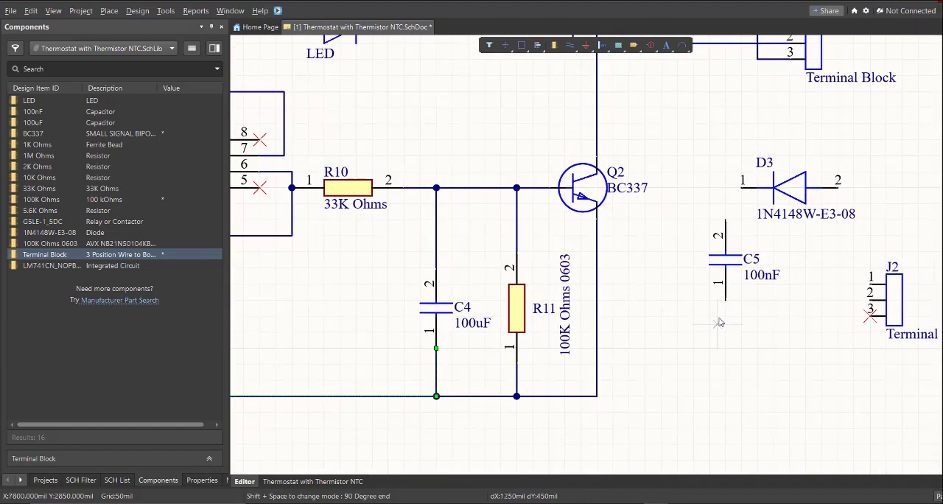
Wire C5 pin 1 to the lower line at the Q2 emitter and J2 pin 2 to the line below C5
{"action": "left_click", "coordinate": [725, 299]}
{"action": "left_click", "coordinate": [597, 397]}
{"action": "right_click_drag", "start_coordinate": [802, 395], "coordinate": [760, 384]}
{"action": "left_click", "coordinate": [827, 289]}
{"action": "left_click", "coordinate": [755, 346]}
{"action": "left_click", "coordinate": [682, 386]}
{"action": "right_click_drag", "start_coordinate": [688, 286], "coordinate": [746, 358]}
Wire C5 pin 2 to D3 pin 1, extending the wire a short way beyond C5
{"action": "left_click", "coordinate": [741, 280]}
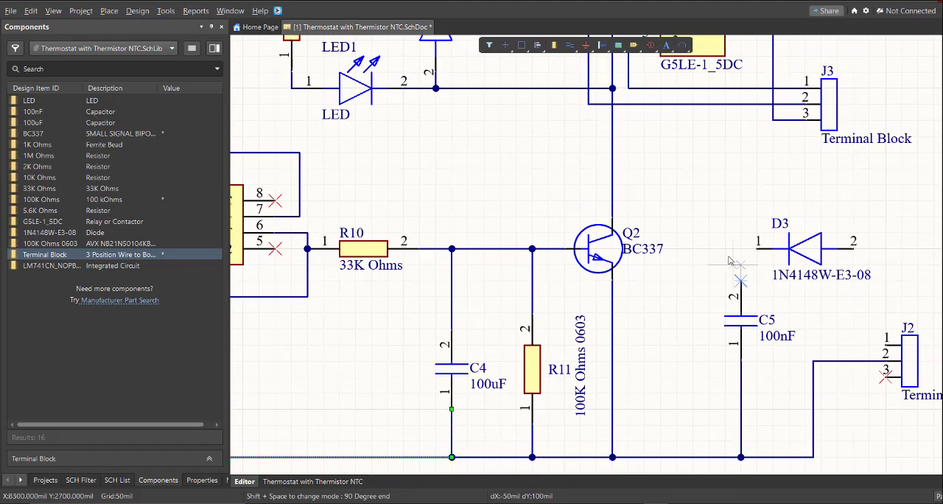
{"action": "left_click", "coordinate": [757, 249]}
{"action": "left_click", "coordinate": [717, 249]}
{"action": "right_click_drag", "start_coordinate": [840, 313], "coordinate": [809, 300]}
Wire J2 pin 1 up to D3 pin 2
{"action": "scroll", "coordinate": [814, 300], "scroll_direction": "up", "scroll_amount": 1, "text": "ctrl"}
{"action": "left_click", "coordinate": [864, 341]}
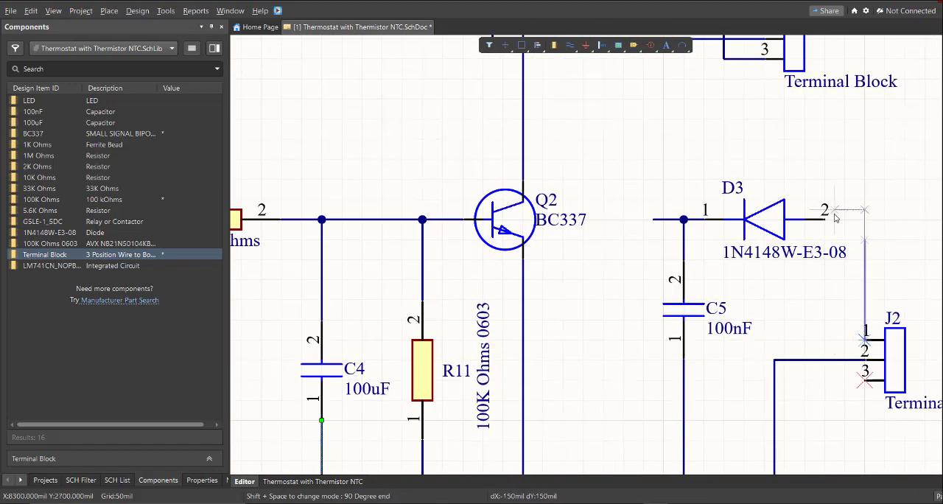
{"action": "left_click", "coordinate": [826, 218]}
{"action": "right_click", "coordinate": [840, 254]}
{"action": "scroll", "coordinate": [846, 271], "scroll_direction": "down", "scroll_amount": 5, "text": "ctrl"}
{"action": "right_click_drag", "start_coordinate": [690, 263], "coordinate": [718, 263]}
{"action": "scroll", "coordinate": [717, 263], "scroll_direction": "up", "scroll_amount": 1, "text": "ctrl"}
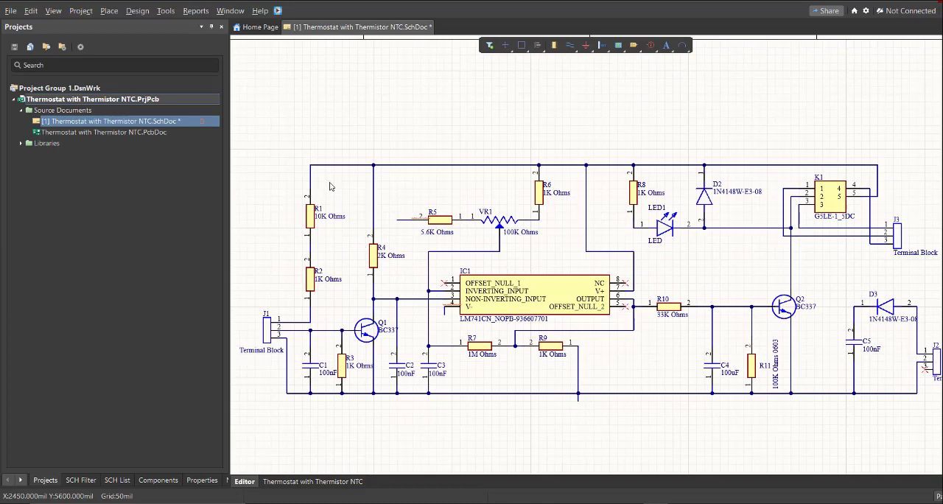
Place a +12V bar-style power port at the corner of the upper supply line above R1
{"action": "right_click_drag", "start_coordinate": [353, 192], "coordinate": [361, 189]}
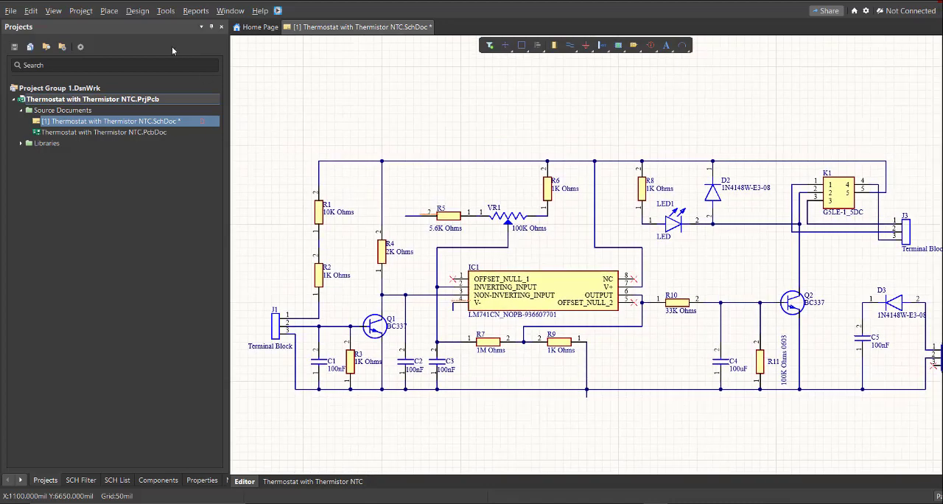
{"action": "left_click", "coordinate": [109, 10]}
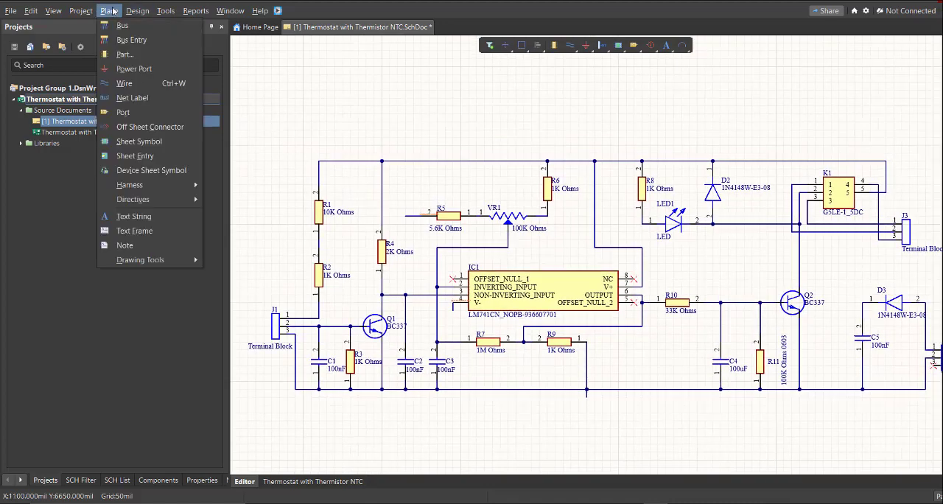
{"action": "left_click", "coordinate": [125, 68]}
{"action": "scroll", "coordinate": [294, 154], "scroll_direction": "up", "scroll_amount": 2, "text": "ctrl"}
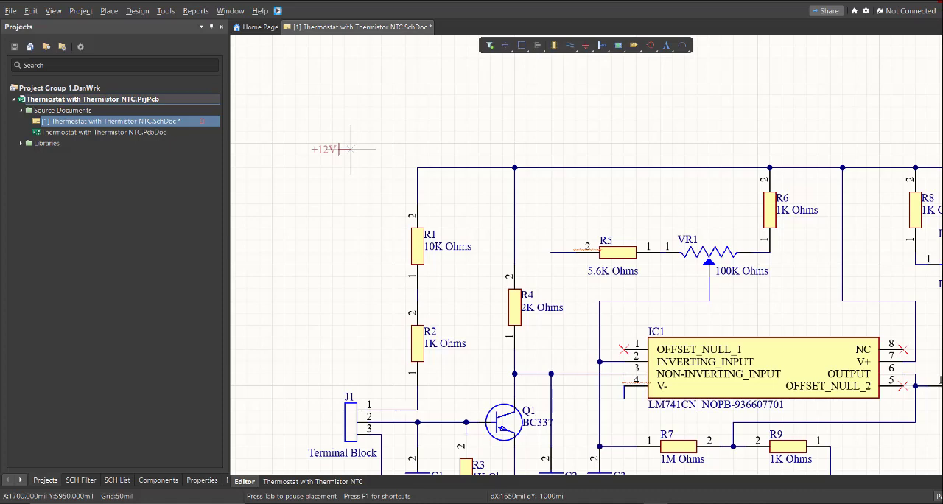
{"action": "scroll", "coordinate": [383, 173], "scroll_direction": "up", "scroll_amount": 4, "text": "ctrl"}
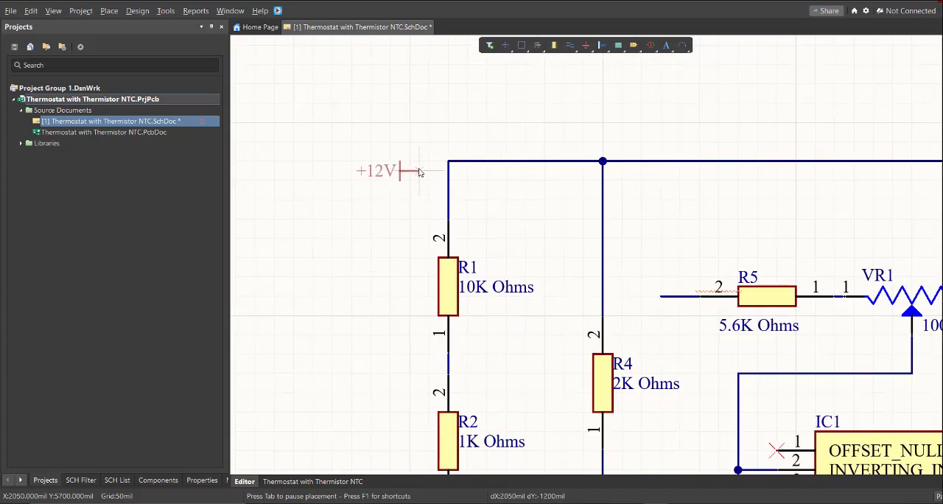
{"action": "scroll", "coordinate": [439, 157], "scroll_direction": "up", "scroll_amount": 1, "text": "ctrl"}
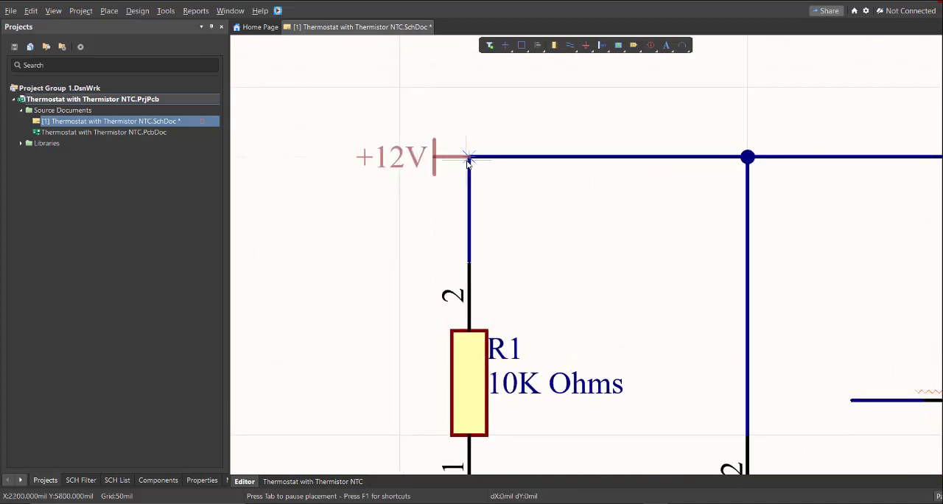
Place another +12V power port at the node between C5 pin 2 and D3 pin 1
{"action": "scroll", "coordinate": [469, 158], "scroll_direction": "down", "scroll_amount": 3, "text": "ctrl"}
{"action": "scroll", "coordinate": [624, 300], "scroll_direction": "up", "scroll_amount": 3, "text": "ctrl"}
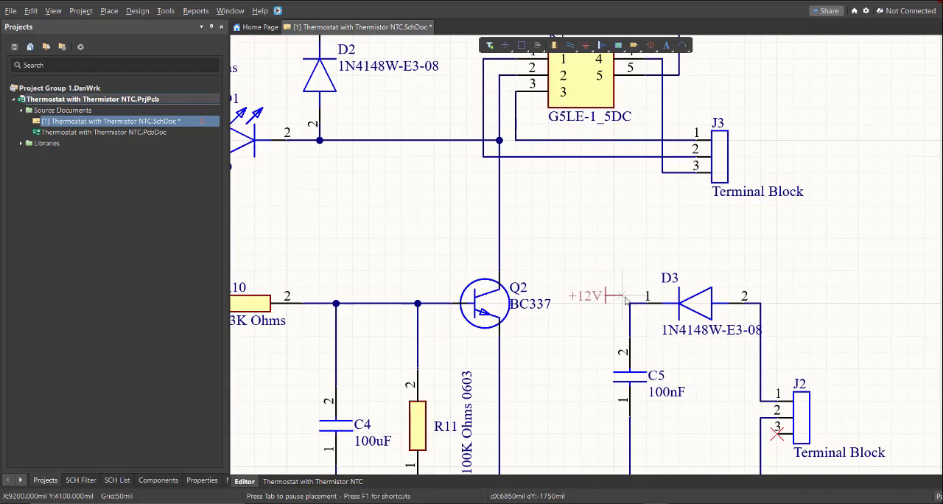
{"action": "left_click", "coordinate": [630, 303]}
{"action": "scroll", "coordinate": [604, 316], "scroll_direction": "down", "scroll_amount": 4, "text": "ctrl"}
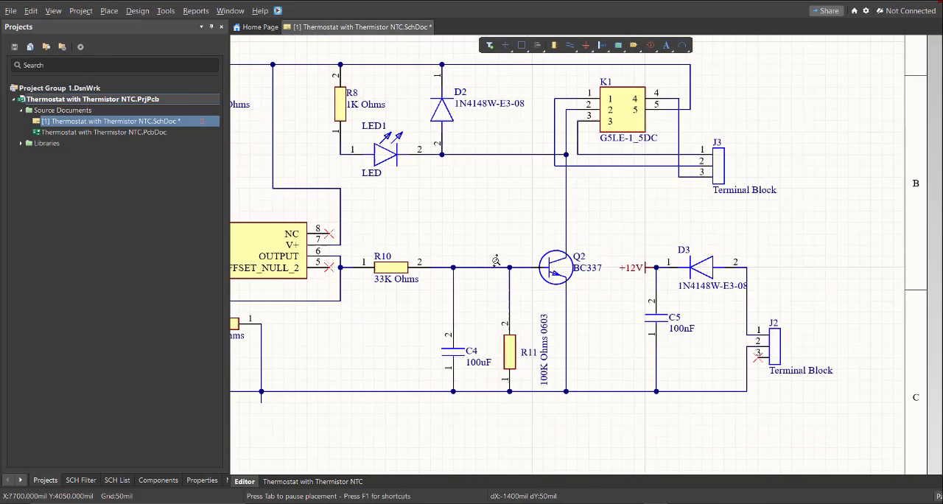
Place a third +12V power port just above the wire stub at R5 pin 2 and end port placement
{"action": "scroll", "coordinate": [667, 274], "scroll_direction": "down", "scroll_amount": 2, "text": "ctrl"}
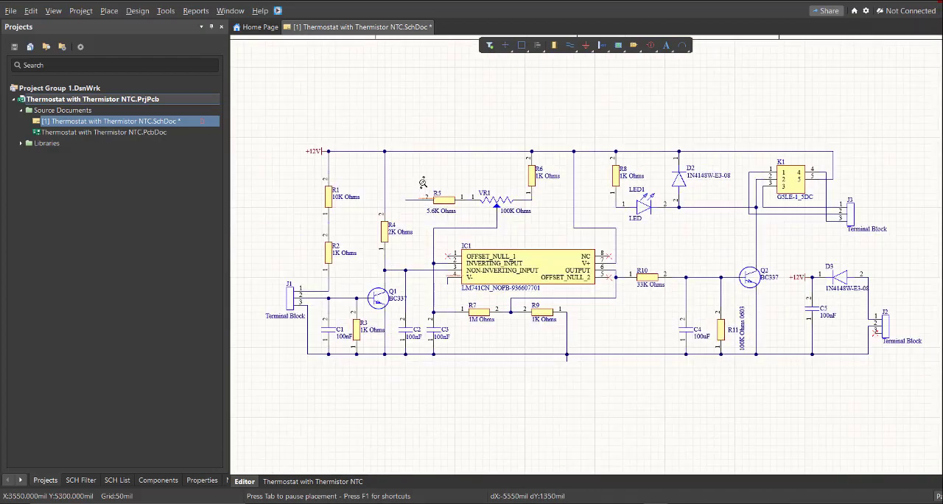
{"action": "scroll", "coordinate": [422, 182], "scroll_direction": "up", "scroll_amount": 5, "text": "ctrl"}
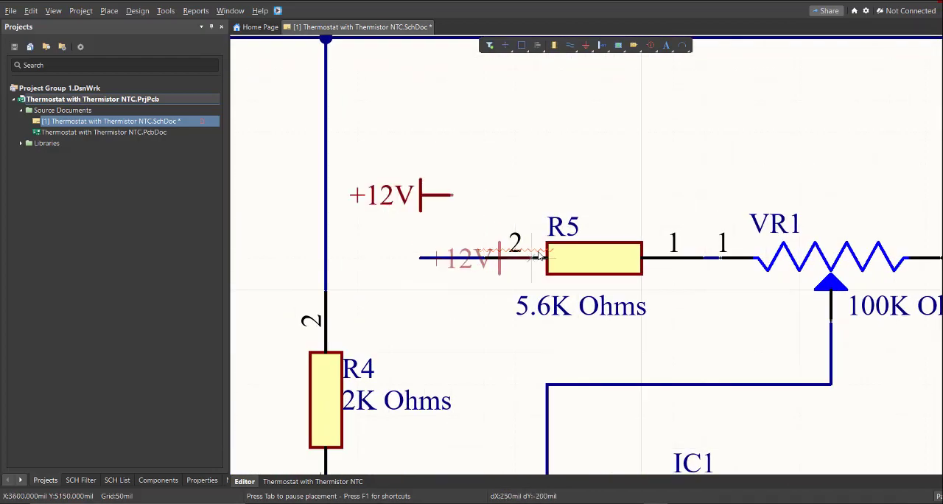
{"action": "right_click", "coordinate": [539, 257]}
Change the power port near R5 to the Power Ground style and name it GND
{"action": "scroll", "coordinate": [462, 255], "scroll_direction": "up", "scroll_amount": 1, "text": "ctrl"}
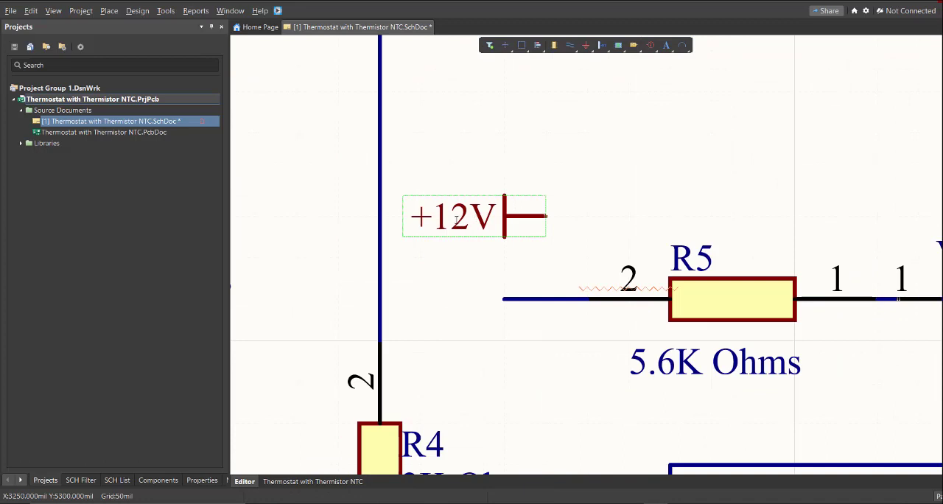
{"action": "double_click", "coordinate": [482, 223]}
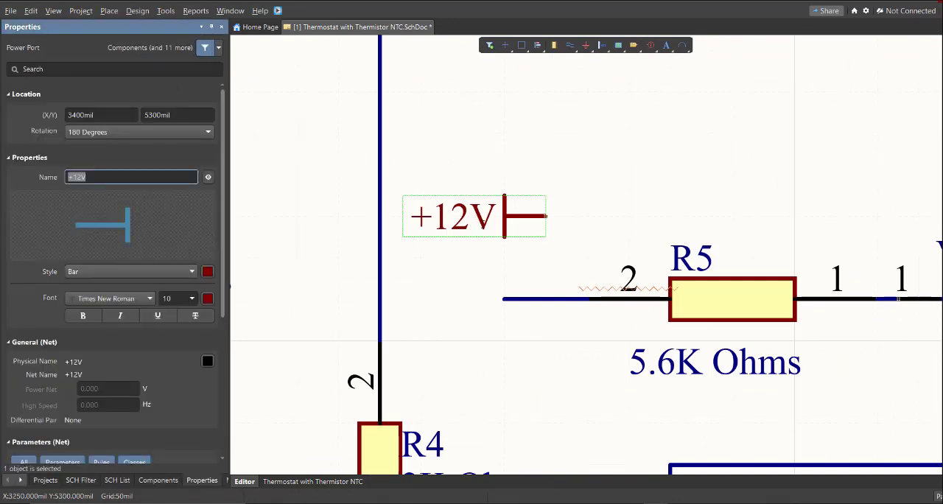
{"action": "left_click", "coordinate": [87, 272]}
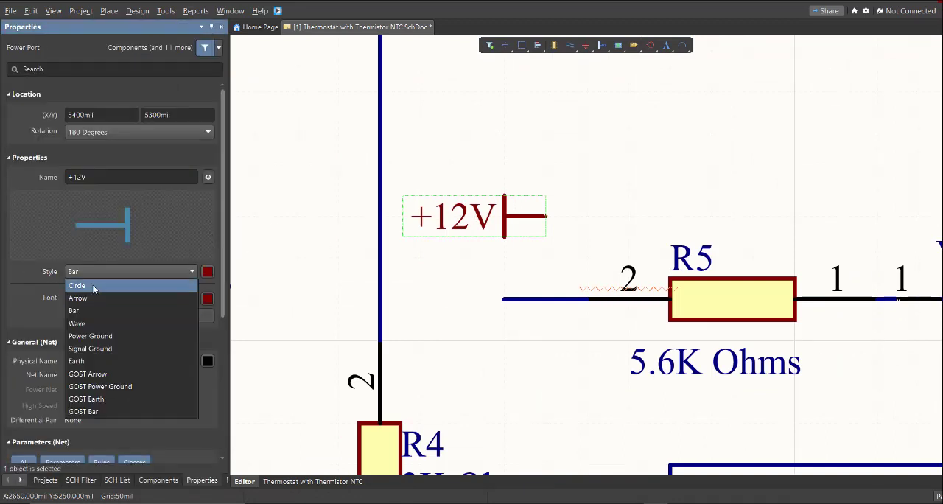
{"action": "left_click", "coordinate": [97, 340]}
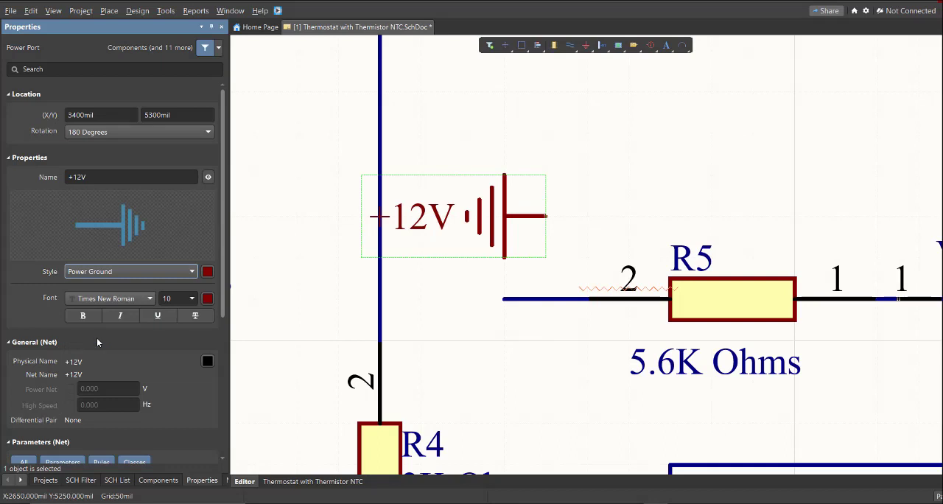
{"action": "left_click", "coordinate": [107, 178]}
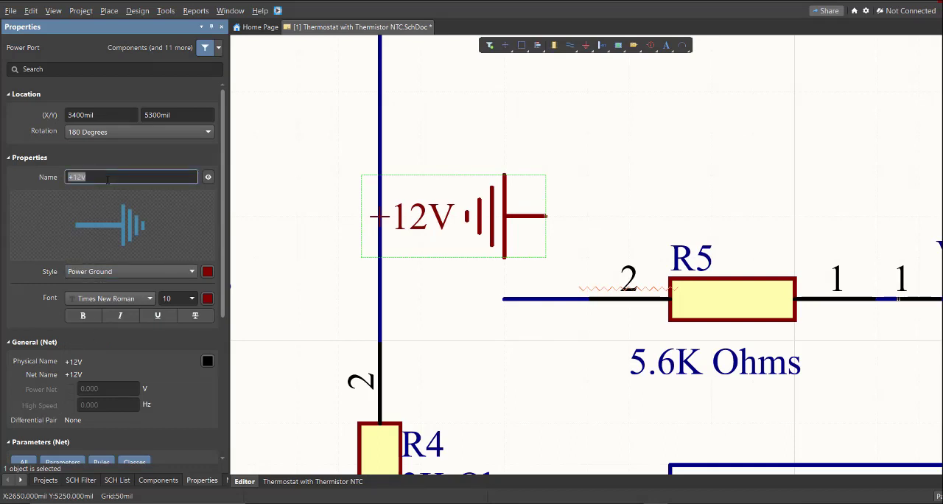
{"action": "key", "text": "Return"}
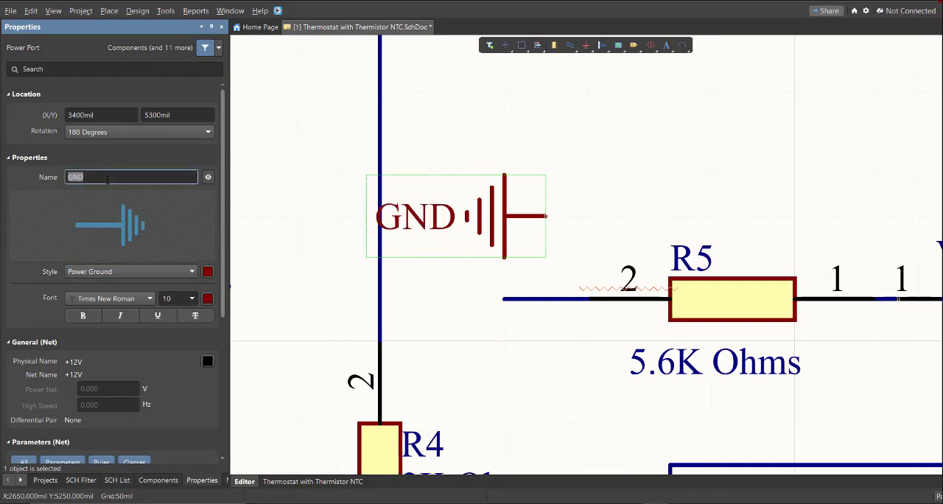
Rotate the GND port to 270 degrees and attach it to the end of the R5 pin 2 wire
{"action": "right_click_drag", "start_coordinate": [522, 293], "coordinate": [486, 276]}
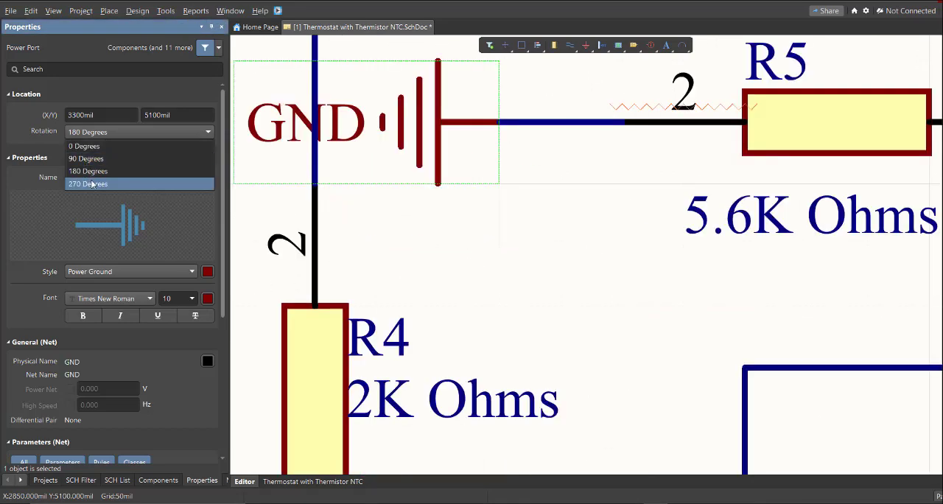
{"action": "left_click", "coordinate": [92, 181]}
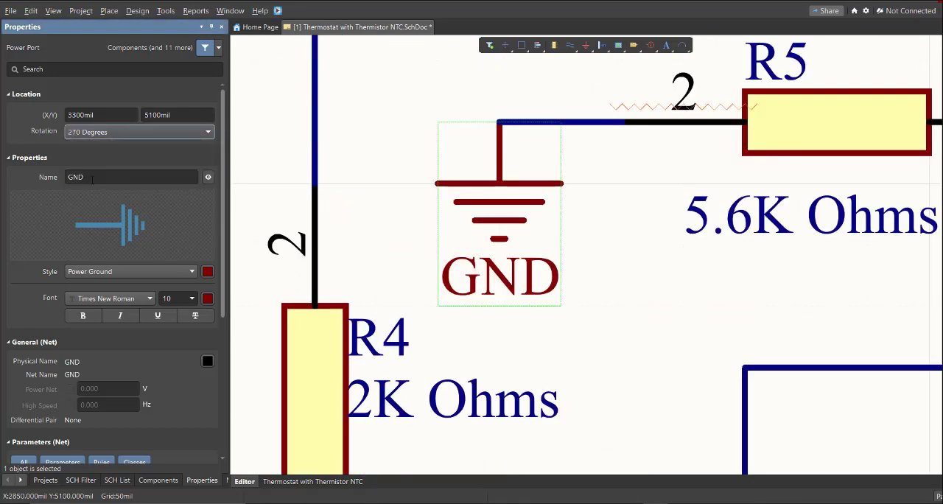
{"action": "scroll", "coordinate": [460, 212], "scroll_direction": "down", "scroll_amount": 5, "text": "ctrl"}
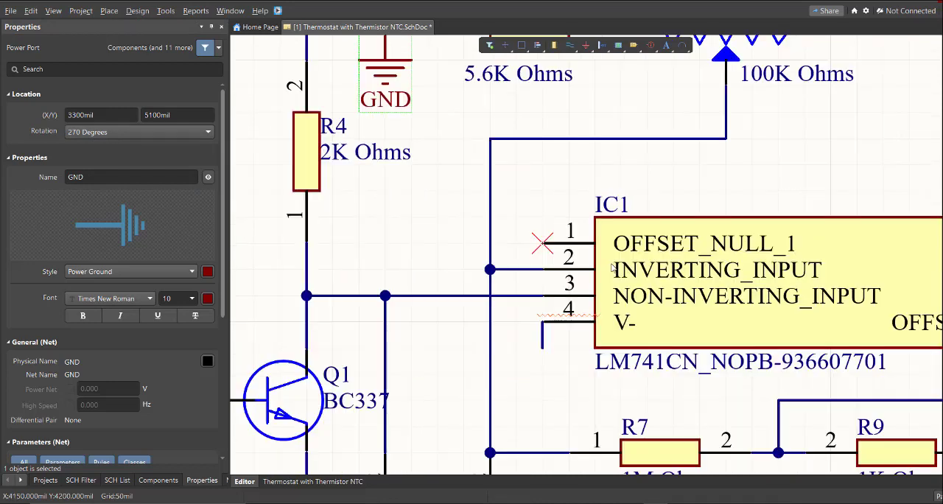
Paste a copy of the GND port at IC1 pin 4 (V-) and move it to the end of the pin's wire stub
{"action": "key", "text": "ctrl+v"}
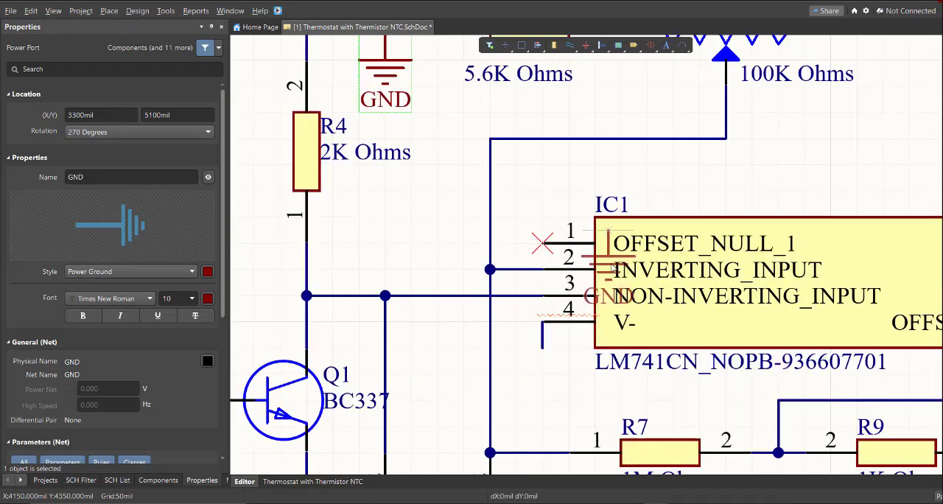
{"action": "left_click", "coordinate": [561, 333]}
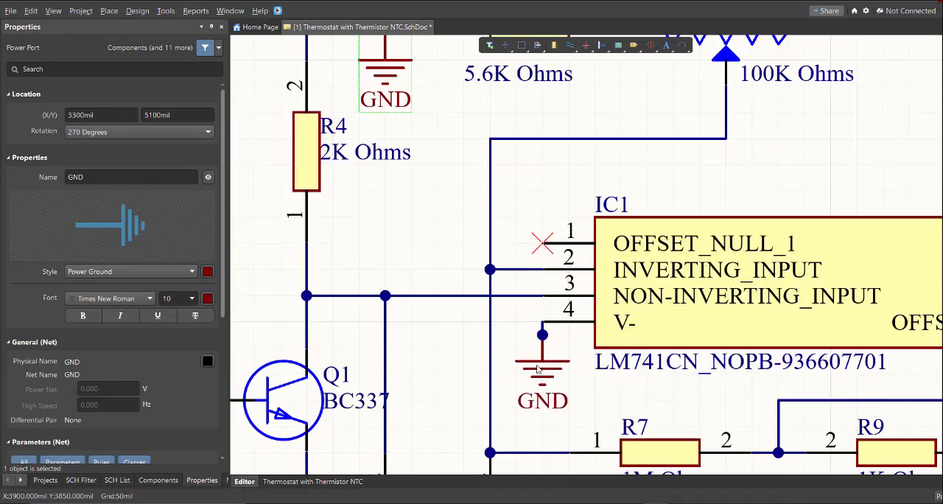
{"action": "scroll", "coordinate": [560, 342], "scroll_direction": "up", "scroll_amount": 3, "text": "ctrl"}
{"action": "left_click", "coordinate": [555, 374]}
{"action": "left_click_drag", "start_coordinate": [584, 383], "coordinate": [554, 310]}
{"action": "scroll", "coordinate": [558, 350], "scroll_direction": "up", "scroll_amount": 1, "text": "ctrl"}
{"action": "scroll", "coordinate": [553, 317], "scroll_direction": "down", "scroll_amount": 9, "text": "ctrl"}
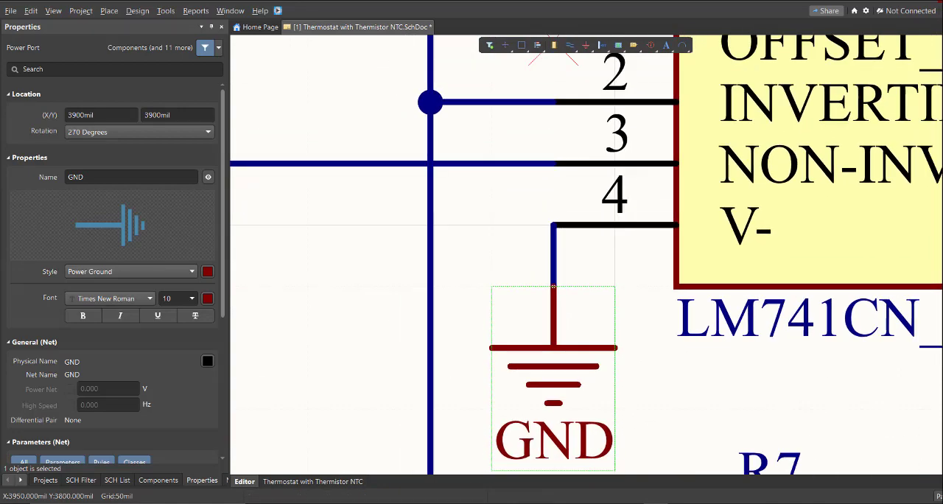
Paste a copy of the GND port onto the ground rail at the foot of the schematic, below R9
{"action": "right_click_drag", "start_coordinate": [720, 435], "coordinate": [519, 275]}
{"action": "scroll", "coordinate": [521, 274], "scroll_direction": "up", "scroll_amount": 6, "text": "ctrl"}
{"action": "key", "text": "ctrl+v"}
{"action": "left_click", "coordinate": [516, 293]}
{"action": "right_click_drag", "start_coordinate": [630, 272], "coordinate": [607, 277]}
{"action": "scroll", "coordinate": [607, 276], "scroll_direction": "down", "scroll_amount": 8, "text": "ctrl"}
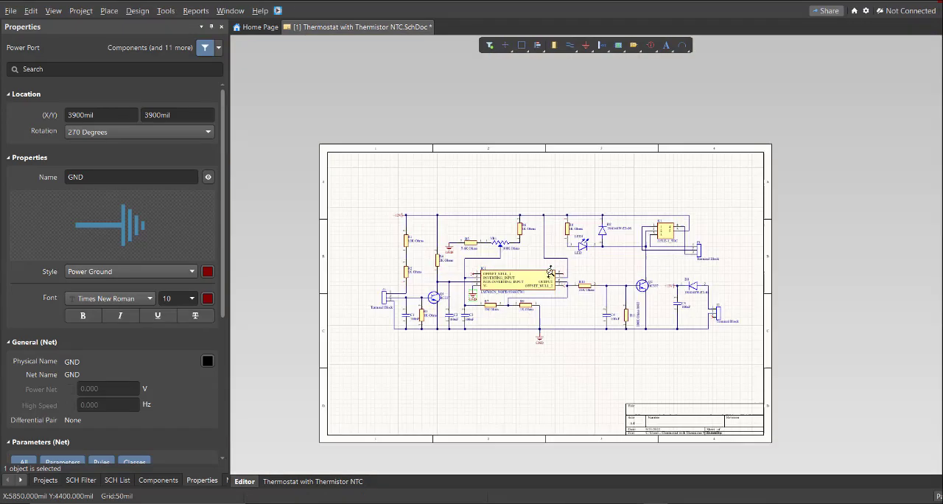
Examine the wiring around IC1 and the No ERC markers on its unused pins 1, 5 and 8
{"action": "scroll", "coordinate": [448, 298], "scroll_direction": "up", "scroll_amount": 9, "text": "ctrl"}
{"action": "scroll", "coordinate": [427, 265], "scroll_direction": "up", "scroll_amount": 2, "text": "ctrl"}
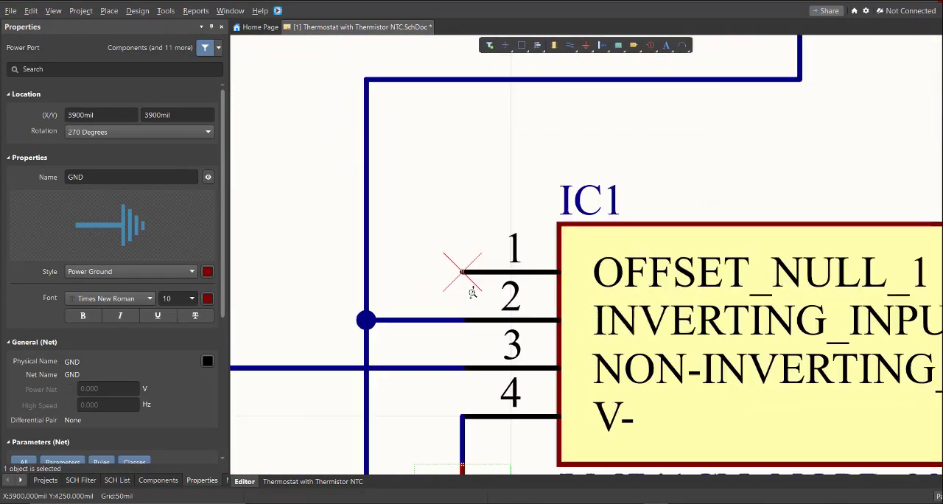
{"action": "scroll", "coordinate": [482, 245], "scroll_direction": "down", "scroll_amount": 5, "text": "ctrl"}
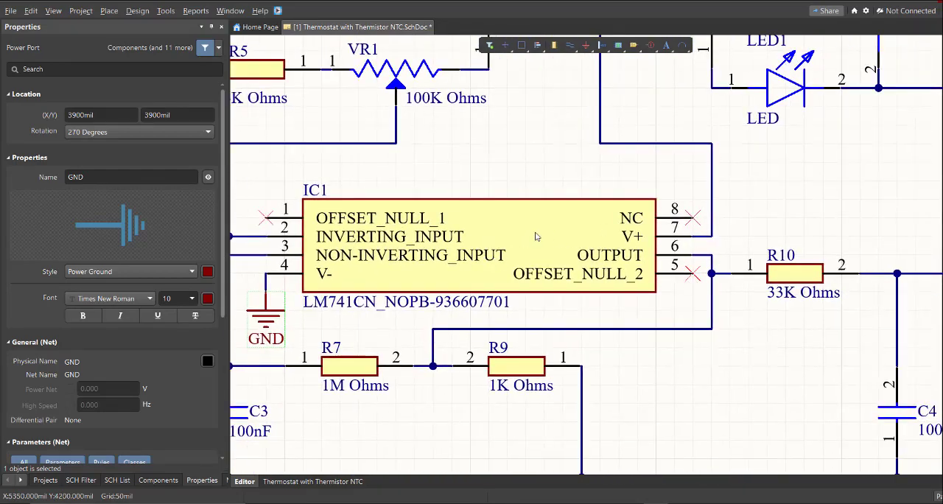
{"action": "scroll", "coordinate": [634, 250], "scroll_direction": "down", "scroll_amount": 2, "text": "ctrl"}
{"action": "right_click_drag", "start_coordinate": [772, 276], "coordinate": [741, 305]}
{"action": "scroll", "coordinate": [390, 277], "scroll_direction": "up", "scroll_amount": 3, "text": "ctrl"}
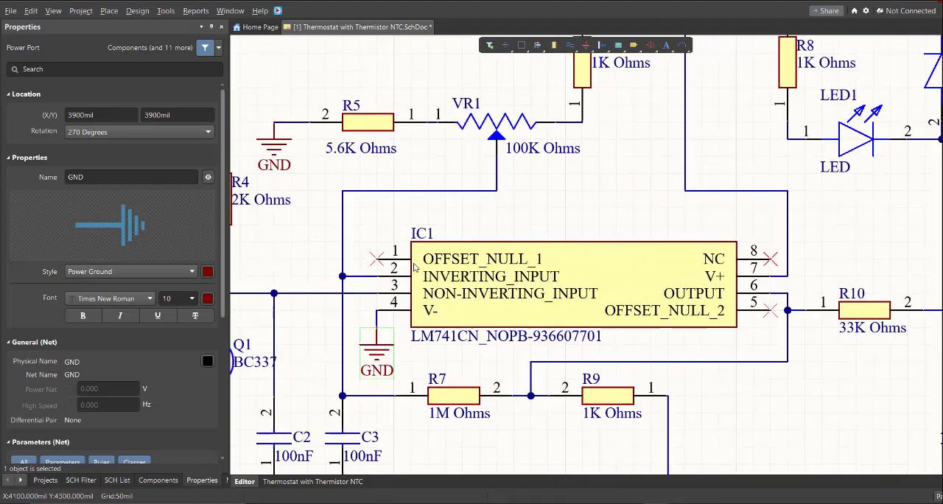
{"action": "scroll", "coordinate": [374, 264], "scroll_direction": "up", "scroll_amount": 1, "text": "ctrl"}
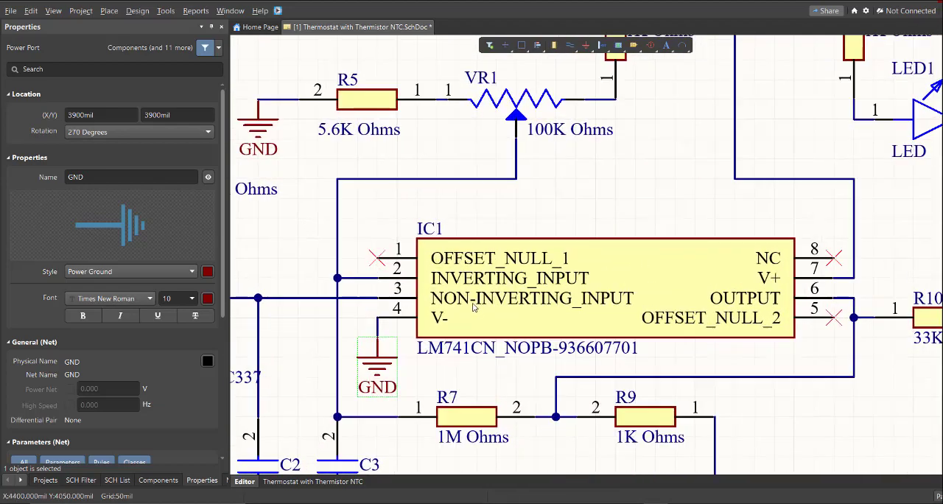
{"action": "scroll", "coordinate": [474, 307], "scroll_direction": "down", "scroll_amount": 2, "text": "ctrl"}
{"action": "scroll", "coordinate": [433, 287], "scroll_direction": "up", "scroll_amount": 3, "text": "ctrl"}
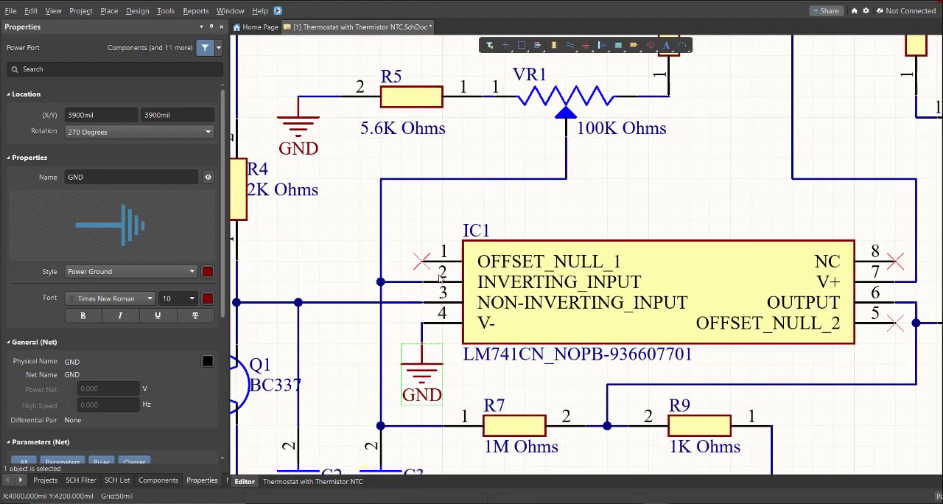
{"action": "scroll", "coordinate": [416, 262], "scroll_direction": "up", "scroll_amount": 1, "text": "ctrl"}
Place a Generic No ERC directive on the unconnected end of IC1 pin 1 (OFFSET_NULL_1)
{"action": "left_click", "coordinate": [108, 11]}
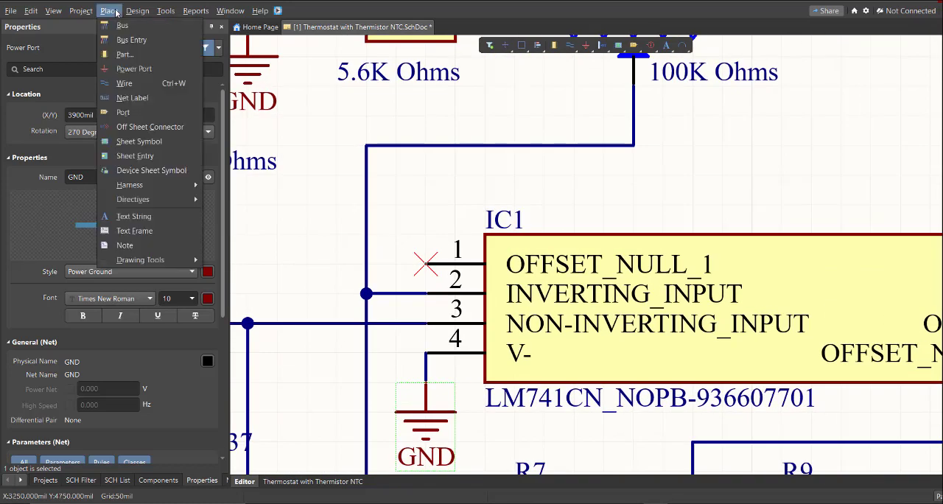
{"action": "mouse_move", "coordinate": [156, 200]}
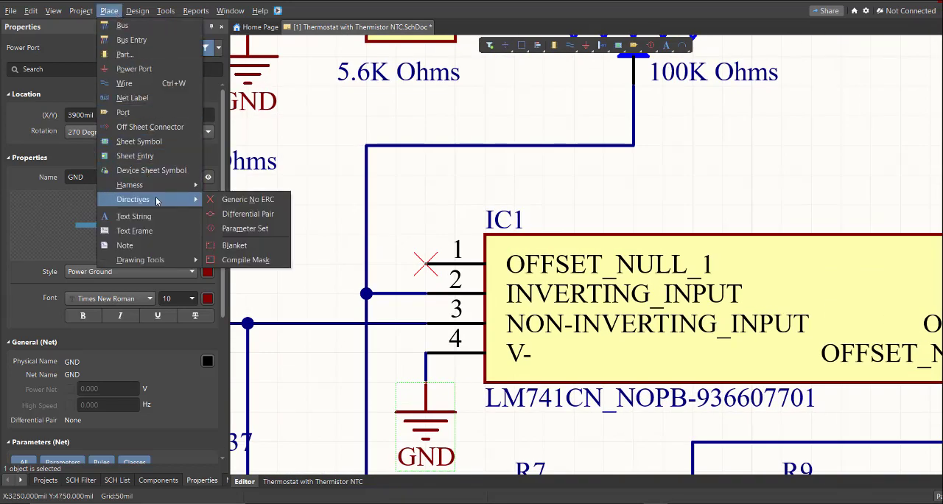
{"action": "left_click", "coordinate": [225, 203]}
{"action": "scroll", "coordinate": [375, 259], "scroll_direction": "up", "scroll_amount": 2, "text": "ctrl"}
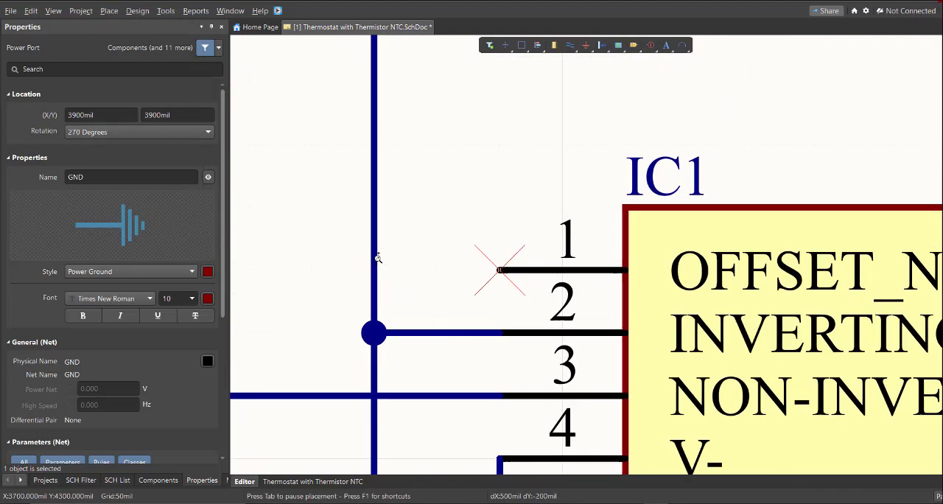
{"action": "left_click", "coordinate": [496, 268]}
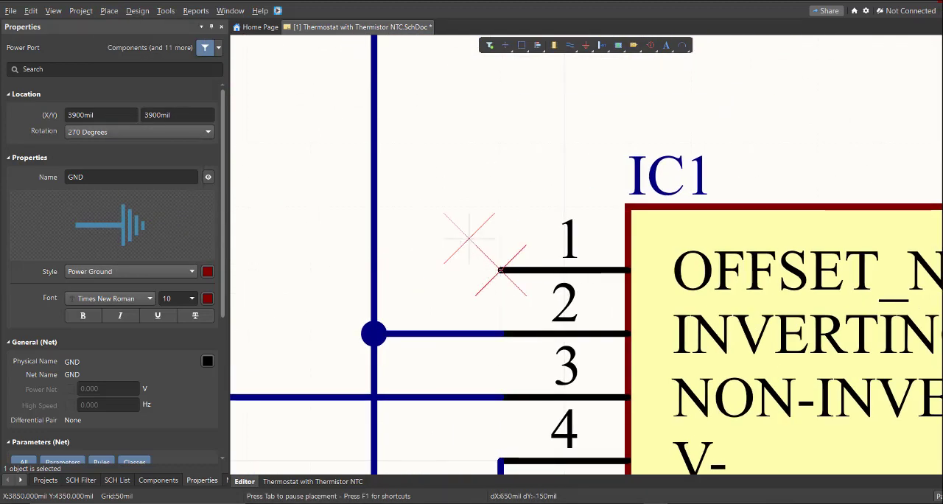
{"action": "scroll", "coordinate": [469, 238], "scroll_direction": "down", "scroll_amount": 5, "text": "ctrl"}
{"action": "right_click_drag", "start_coordinate": [609, 268], "coordinate": [434, 240]}
{"action": "scroll", "coordinate": [610, 245], "scroll_direction": "down", "scroll_amount": 1, "text": "ctrl"}
{"action": "scroll", "coordinate": [610, 245], "scroll_direction": "down", "scroll_amount": 1, "text": "ctrl"}
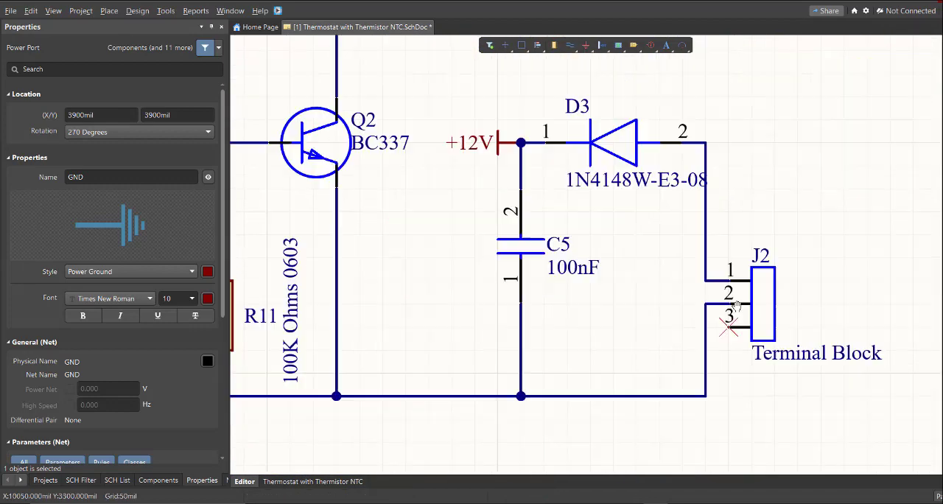
{"action": "right_click_drag", "start_coordinate": [737, 299], "coordinate": [571, 277]}
{"action": "scroll", "coordinate": [571, 277], "scroll_direction": "up", "scroll_amount": 2, "text": "ctrl"}
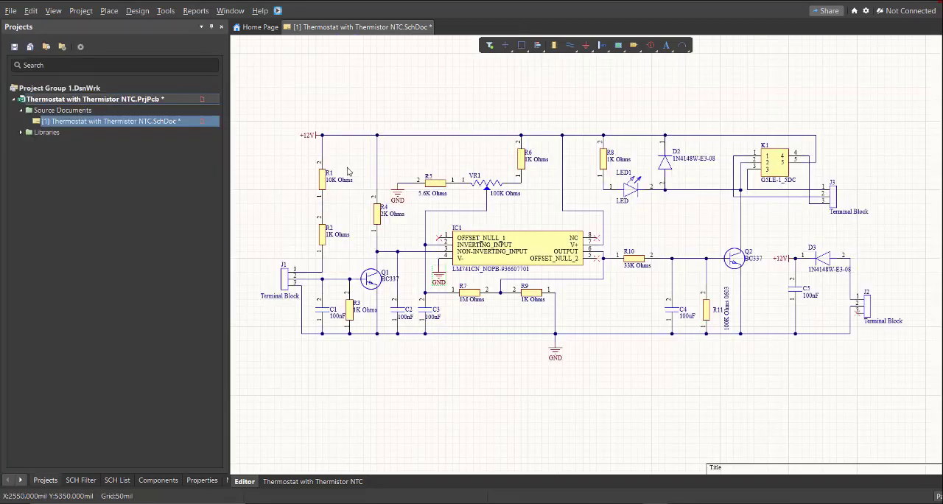
Add a new PCB document to the thermostat project and return to the schematic
{"action": "left_click", "coordinate": [12, 15]}
{"action": "mouse_move", "coordinate": [44, 40]}
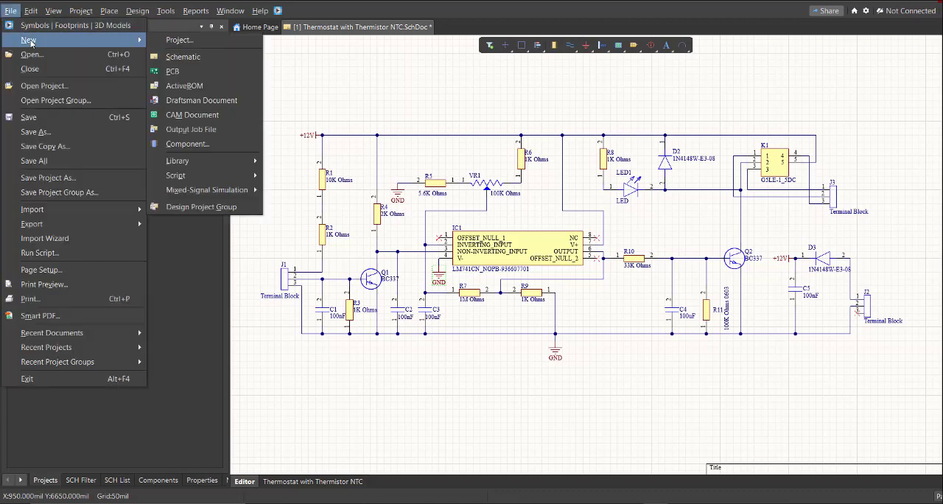
{"action": "left_click", "coordinate": [178, 77]}
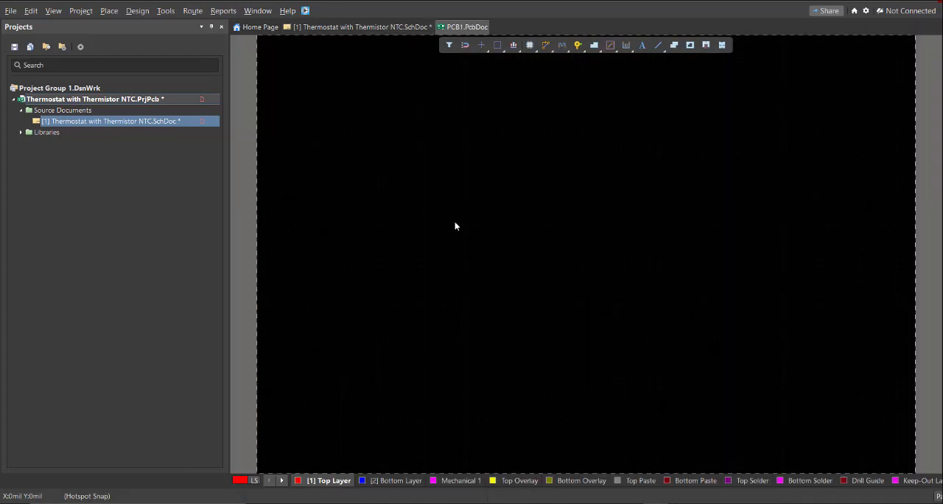
{"action": "left_click", "coordinate": [399, 28]}
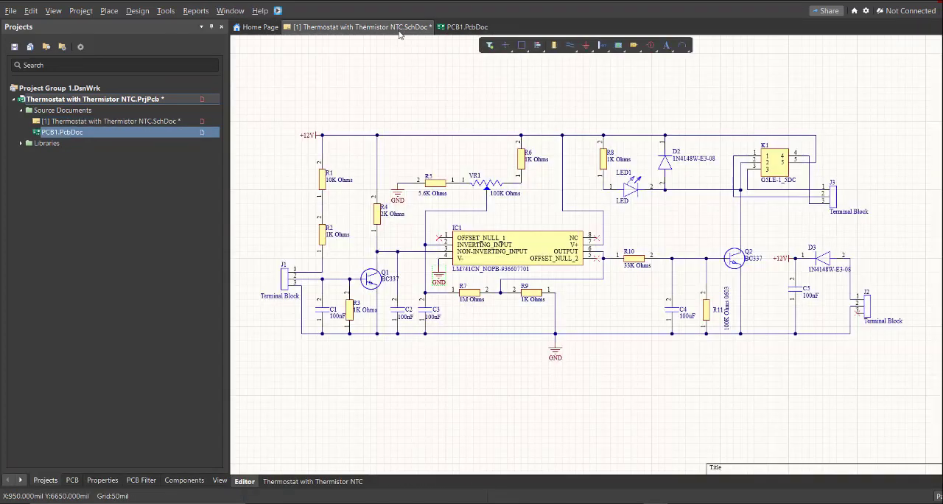
Update the PCB document from the schematic, review and execute all engineering changes, and close the change order
{"action": "left_click", "coordinate": [137, 11]}
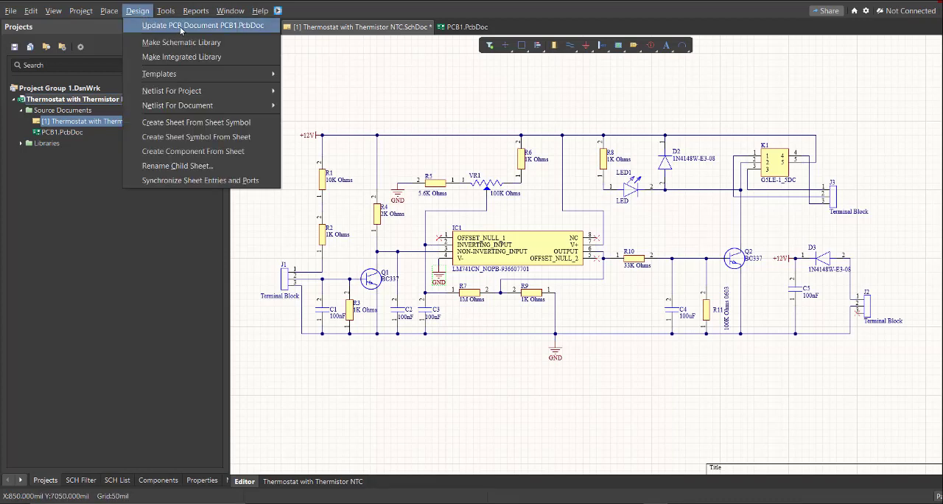
{"action": "left_click", "coordinate": [234, 28]}
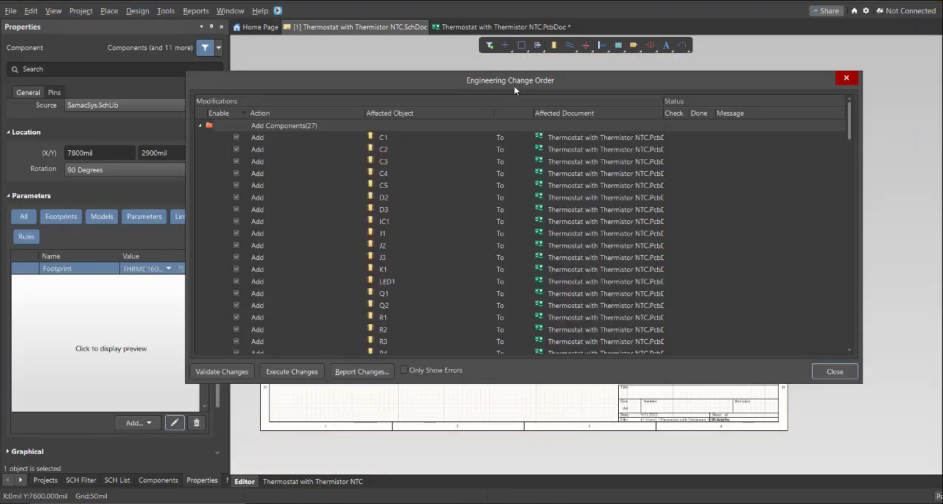
{"action": "scroll", "coordinate": [442, 190], "scroll_direction": "down", "scroll_amount": 10}
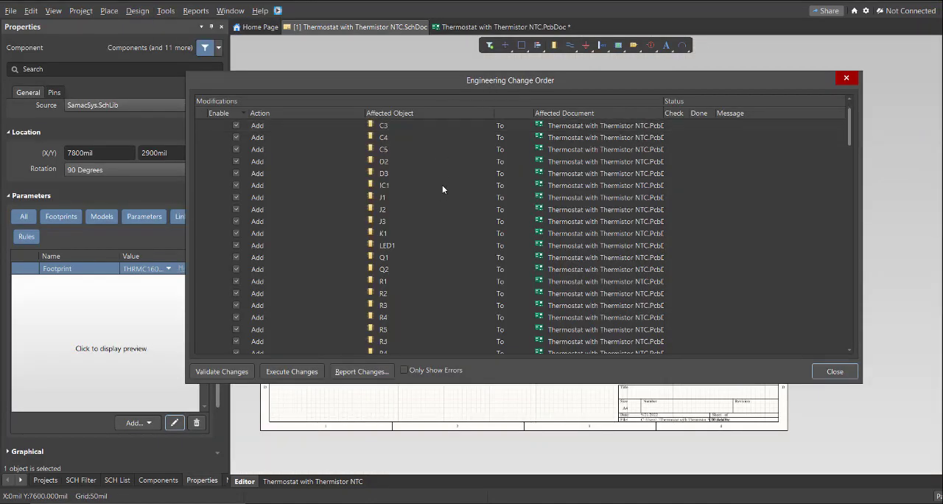
{"action": "scroll", "coordinate": [442, 190], "scroll_direction": "down", "scroll_amount": 12}
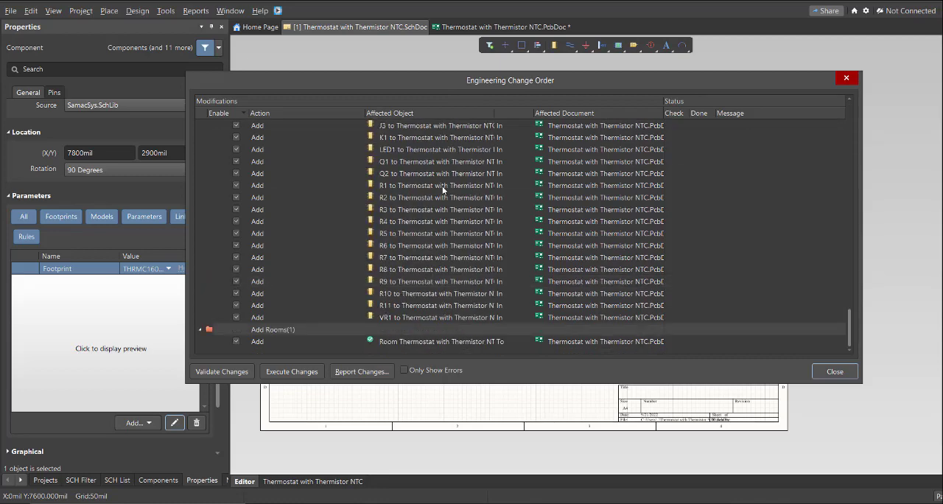
{"action": "scroll", "coordinate": [433, 241], "scroll_direction": "up", "scroll_amount": 10}
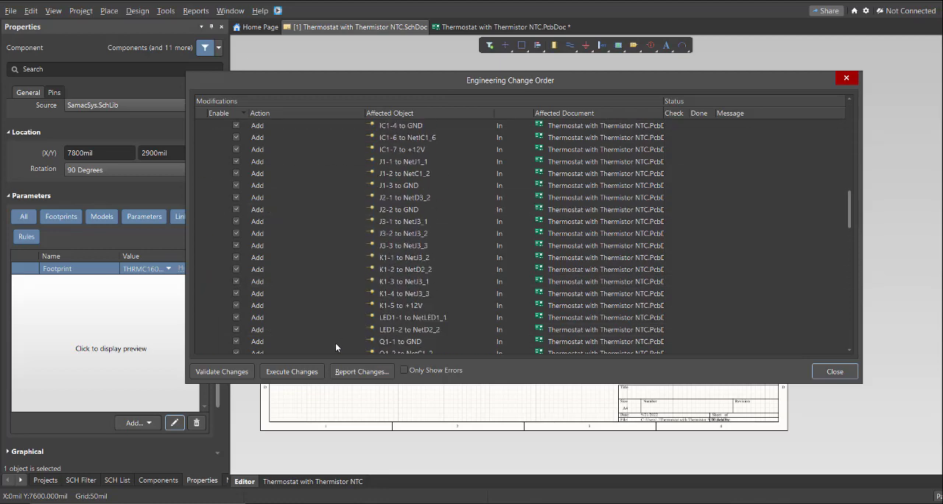
{"action": "left_click", "coordinate": [292, 371]}
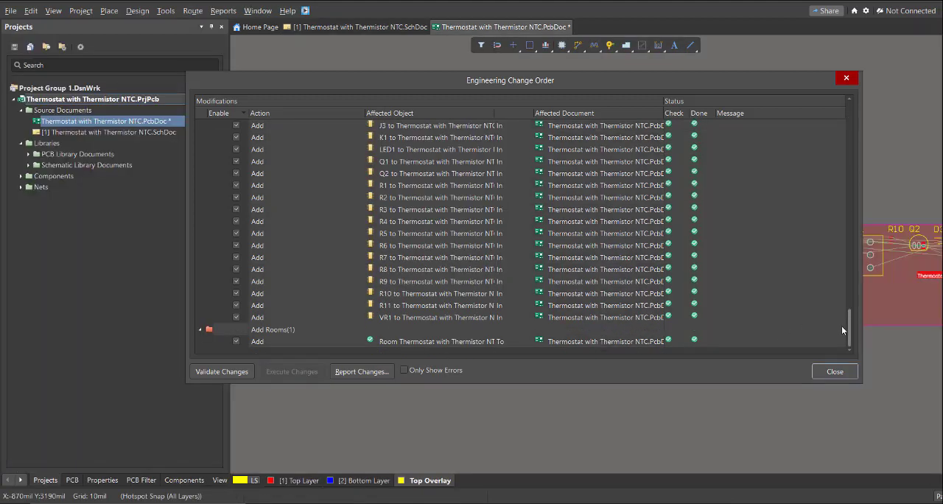
{"action": "left_click_drag", "start_coordinate": [849, 329], "coordinate": [857, 359]}
{"action": "left_click", "coordinate": [851, 372]}
Delete the component room surrounding the imported footprints beside the board
{"action": "right_click_drag", "start_coordinate": [814, 314], "coordinate": [673, 296]}
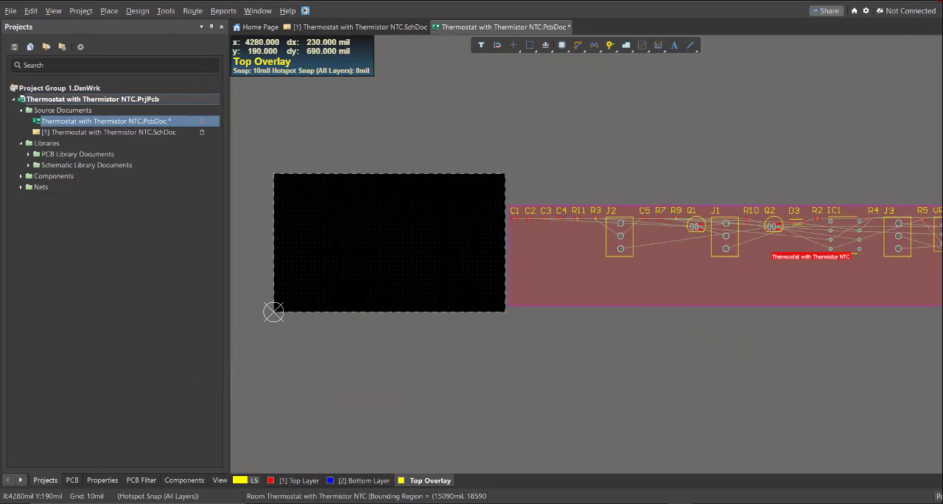
{"action": "scroll", "coordinate": [665, 294], "scroll_direction": "down", "scroll_amount": 1, "text": "ctrl"}
{"action": "left_click", "coordinate": [646, 288]}
{"action": "key", "text": "Delete"}
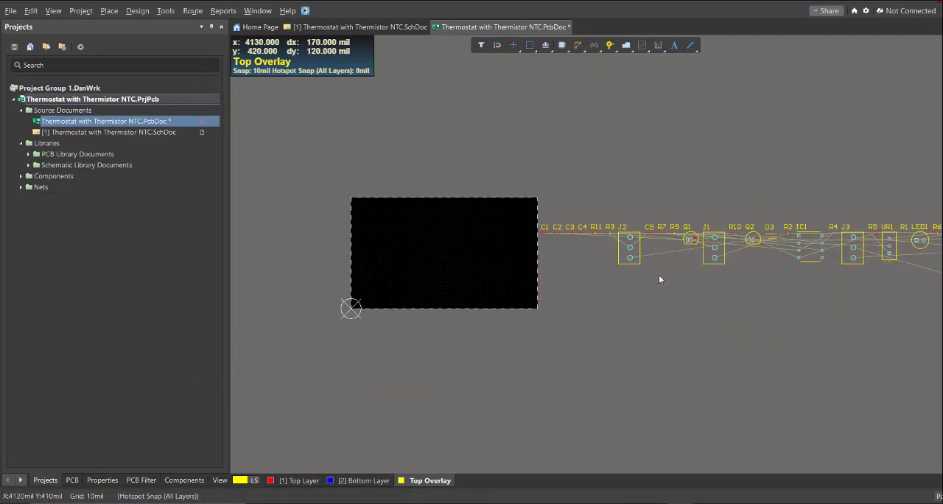
Move terminal block J2 and capacitors C1 and C2 from the footprint row onto the board area
{"action": "scroll", "coordinate": [566, 264], "scroll_direction": "down", "scroll_amount": 6, "text": "ctrl"}
{"action": "right_click_drag", "start_coordinate": [631, 266], "coordinate": [551, 232]}
{"action": "scroll", "coordinate": [621, 271], "scroll_direction": "up", "scroll_amount": 5, "text": "ctrl"}
{"action": "scroll", "coordinate": [525, 244], "scroll_direction": "up", "scroll_amount": 1, "text": "ctrl"}
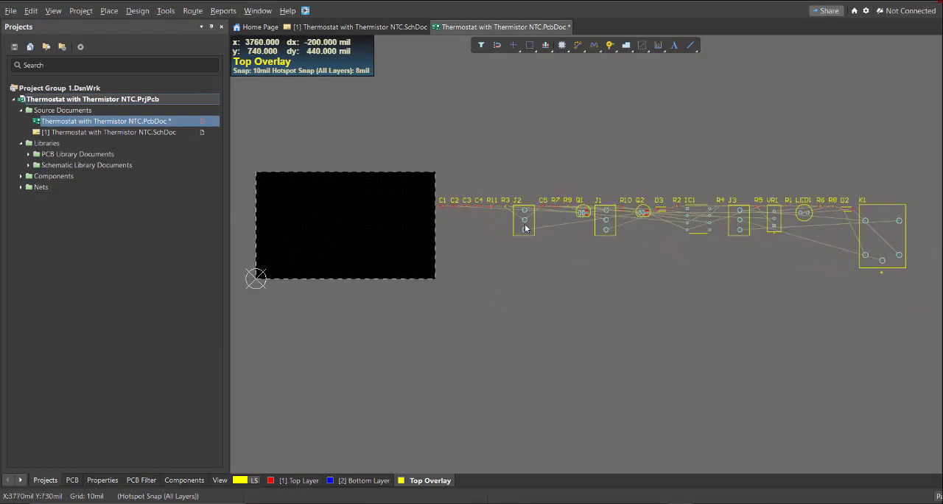
{"action": "left_click_drag", "start_coordinate": [525, 228], "coordinate": [360, 214]}
{"action": "scroll", "coordinate": [451, 204], "scroll_direction": "up", "scroll_amount": 3, "text": "ctrl"}
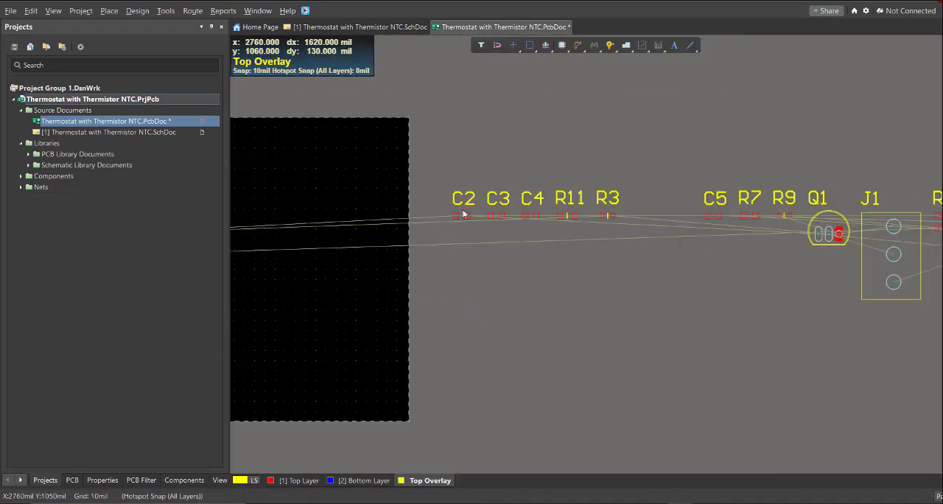
{"action": "left_click_drag", "start_coordinate": [464, 214], "coordinate": [254, 221]}
{"action": "scroll", "coordinate": [383, 234], "scroll_direction": "down", "scroll_amount": 6, "text": "ctrl"}
Arrange the remaining selected components within a rectangle spanning most of the board area
{"action": "scroll", "coordinate": [408, 229], "scroll_direction": "up", "scroll_amount": 2, "text": "ctrl"}
{"action": "right_click_drag", "start_coordinate": [379, 235], "coordinate": [470, 248]}
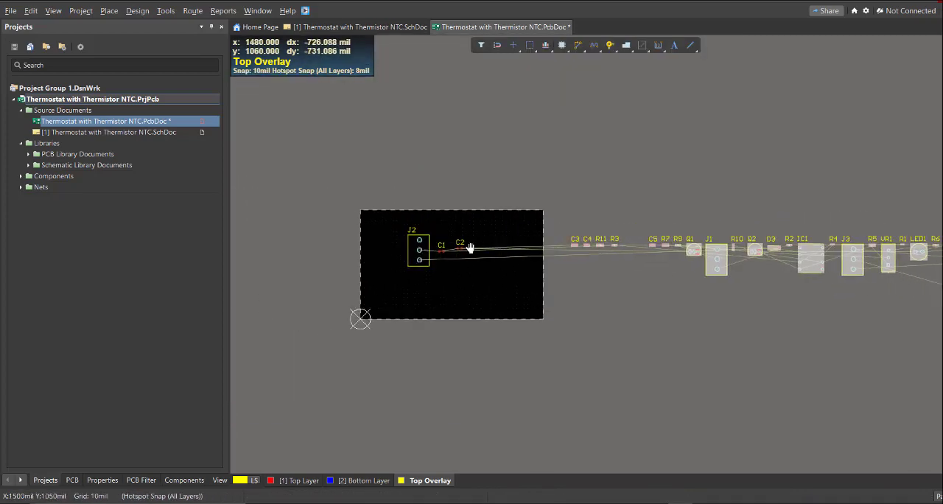
{"action": "key", "text": "t"}
{"action": "key", "text": "o"}
{"action": "key", "text": "l"}
{"action": "left_click", "coordinate": [377, 225]}
{"action": "left_click", "coordinate": [534, 308]}
{"action": "scroll", "coordinate": [412, 249], "scroll_direction": "up", "scroll_amount": 4, "text": "ctrl"}
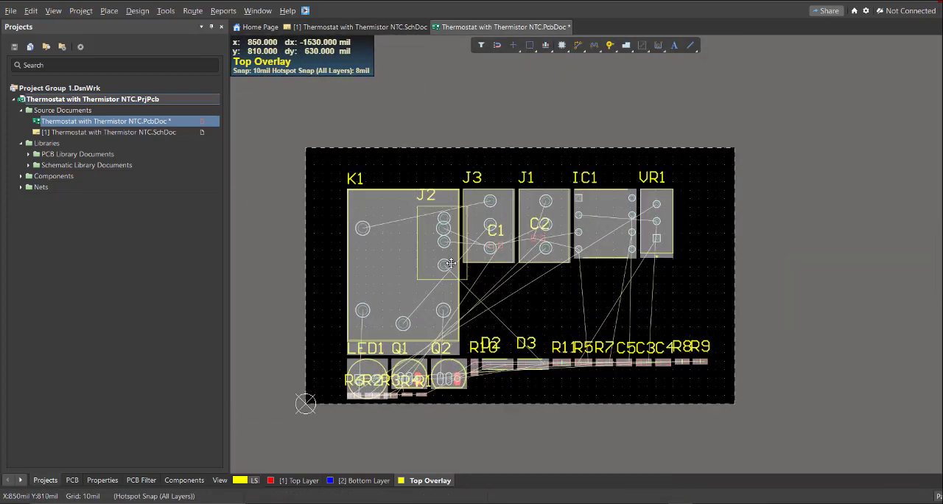
Shift the arranged component group up and to the left, then spread VR1, IC1 and J1 along the board's upper edge
{"action": "left_click_drag", "start_coordinate": [451, 263], "coordinate": [394, 214]}
{"action": "left_click", "coordinate": [624, 178]}
{"action": "left_click_drag", "start_coordinate": [599, 173], "coordinate": [699, 177]}
{"action": "left_click_drag", "start_coordinate": [549, 176], "coordinate": [641, 189]}
{"action": "left_click_drag", "start_coordinate": [490, 176], "coordinate": [564, 187]}
Spread C2, C3, R8, R9, C4, C5 and R5 apart over the free board area below J1, IC1 and VR1
{"action": "left_click_drag", "start_coordinate": [539, 238], "coordinate": [587, 260]}
{"action": "left_click_drag", "start_coordinate": [589, 315], "coordinate": [636, 359]}
{"action": "left_click_drag", "start_coordinate": [627, 315], "coordinate": [693, 293]}
{"action": "left_click_drag", "start_coordinate": [646, 315], "coordinate": [696, 359]}
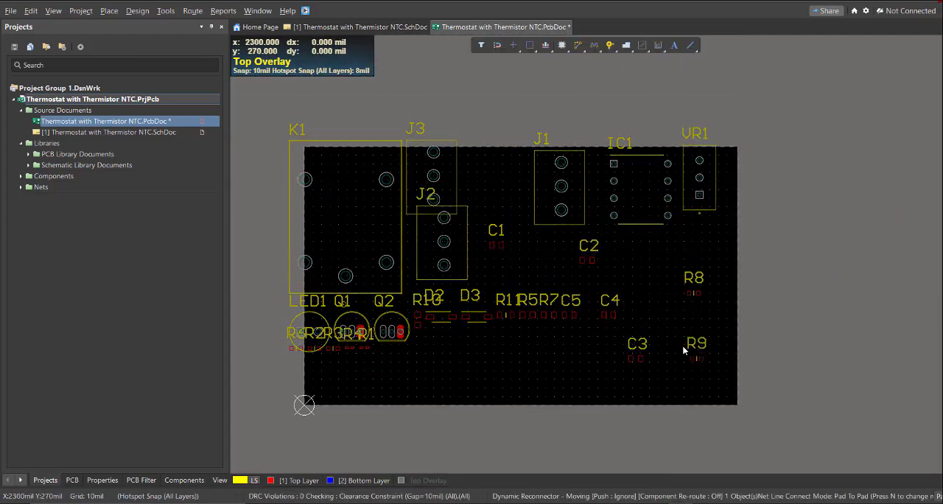
{"action": "left_click_drag", "start_coordinate": [609, 315], "coordinate": [645, 256]}
{"action": "left_click_drag", "start_coordinate": [569, 315], "coordinate": [548, 268]}
{"action": "left_click_drag", "start_coordinate": [534, 316], "coordinate": [618, 304]}
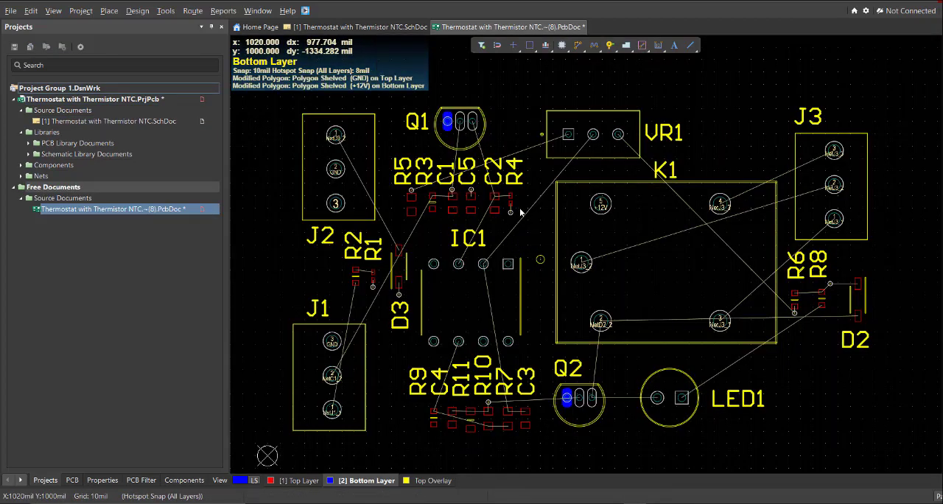
Draw the left, top and right board edges with 50 mil Top Layer lines from the origin, placing the upper edge at y = 1530 mil
{"action": "scroll", "coordinate": [512, 221], "scroll_direction": "down", "scroll_amount": 1, "text": "ctrl"}
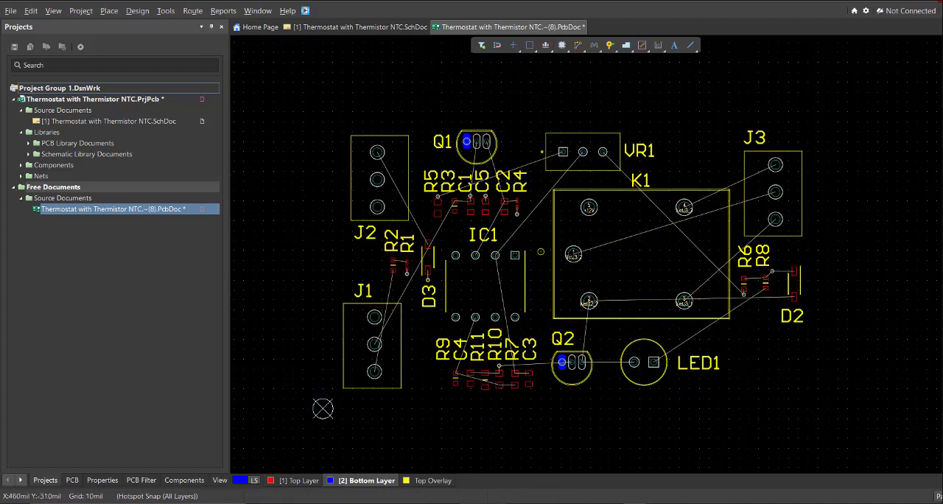
{"action": "key", "text": "p"}
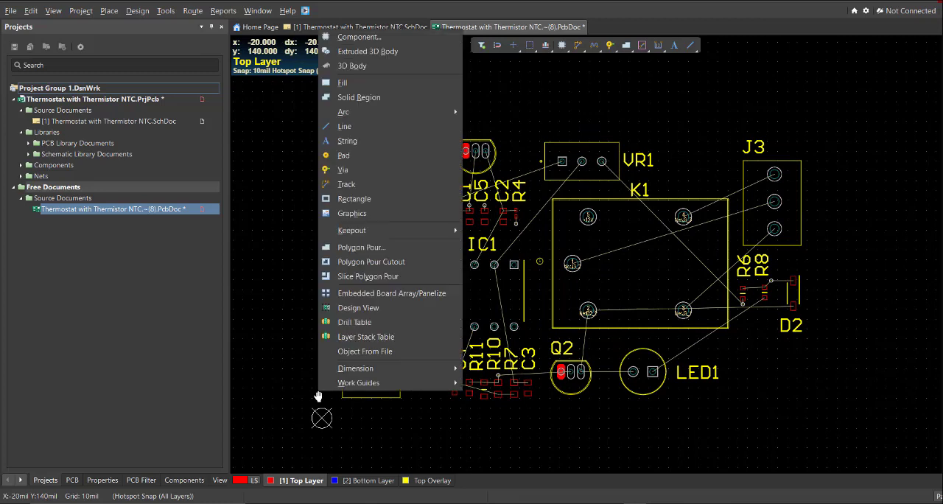
{"action": "key", "text": "Escape"}
{"action": "left_click", "coordinate": [109, 10]}
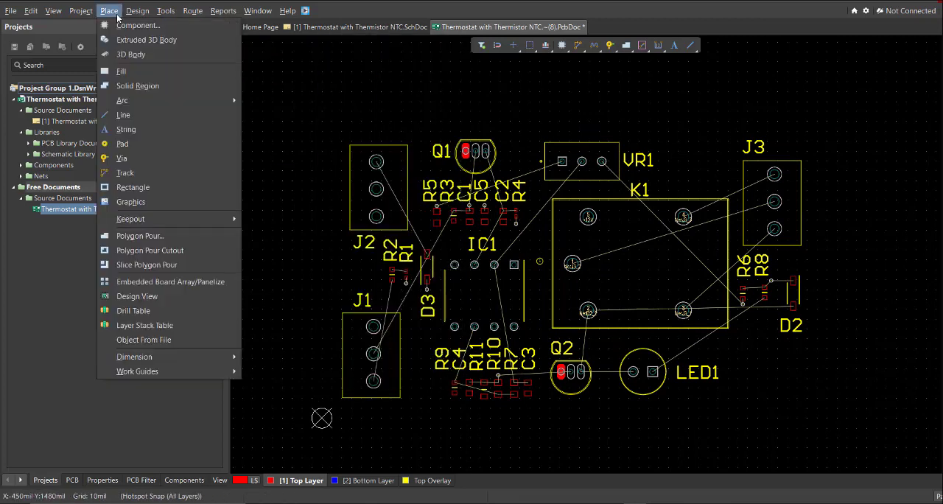
{"action": "left_click", "coordinate": [123, 115]}
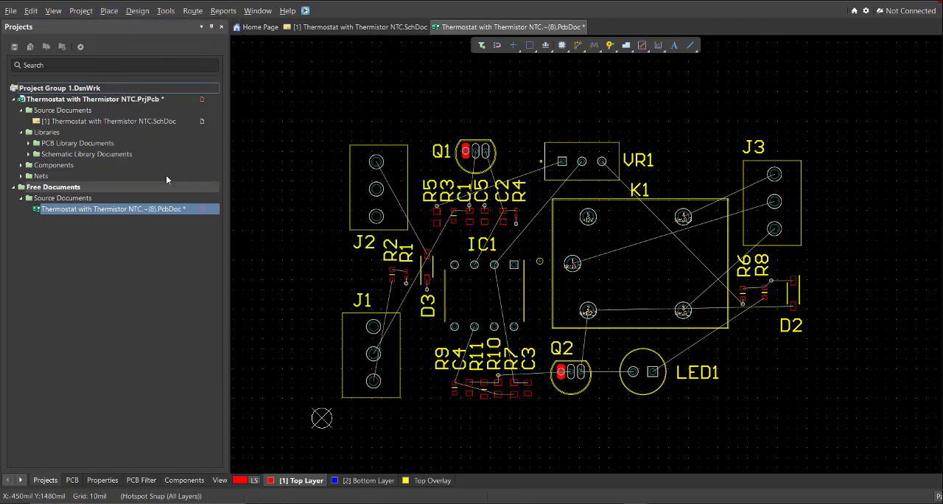
{"action": "left_click", "coordinate": [322, 420]}
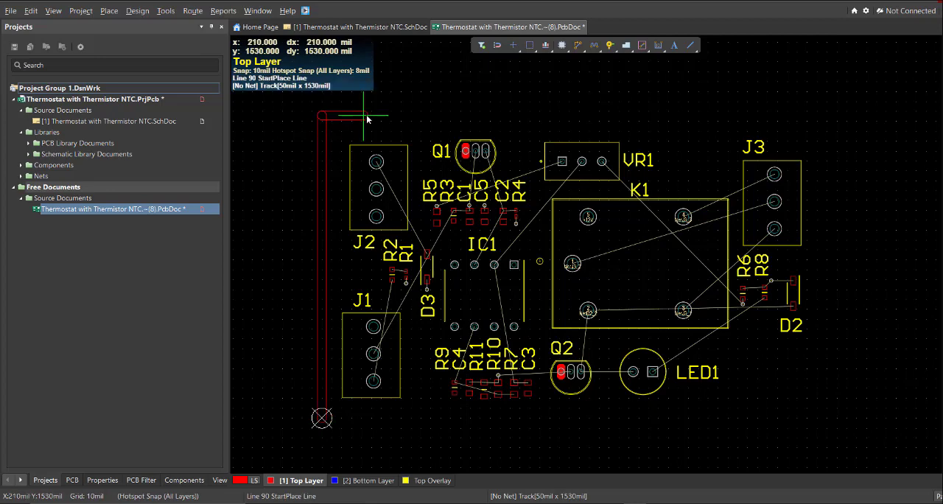
{"action": "left_click", "coordinate": [818, 285]}
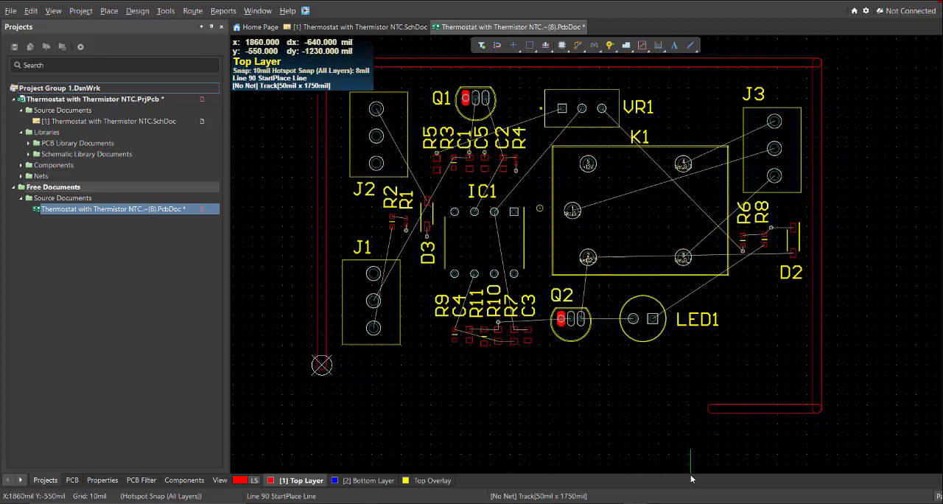
Close the board outline with a 2500 mil line along the bottom, from the origin to the lower-right corner
{"action": "scroll", "coordinate": [329, 297], "scroll_direction": "up", "scroll_amount": 3, "text": "ctrl"}
{"action": "left_click", "coordinate": [306, 302]}
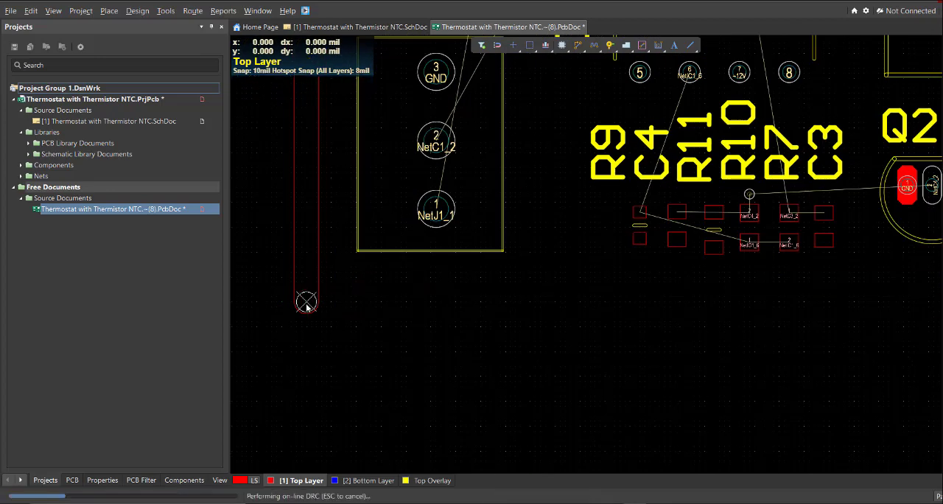
{"action": "scroll", "coordinate": [362, 347], "scroll_direction": "down", "scroll_amount": 3, "text": "ctrl"}
{"action": "scroll", "coordinate": [692, 301], "scroll_direction": "up", "scroll_amount": 3, "text": "ctrl"}
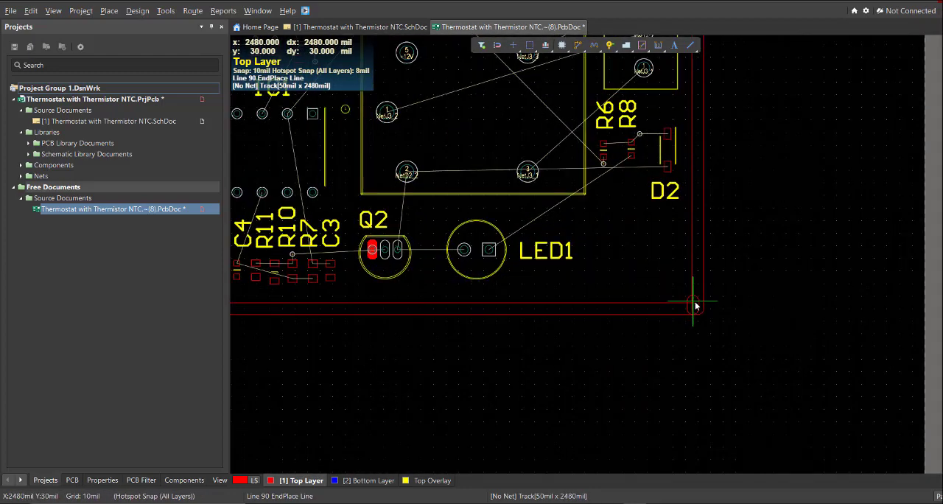
{"action": "scroll", "coordinate": [698, 305], "scroll_direction": "up", "scroll_amount": 3, "text": "ctrl"}
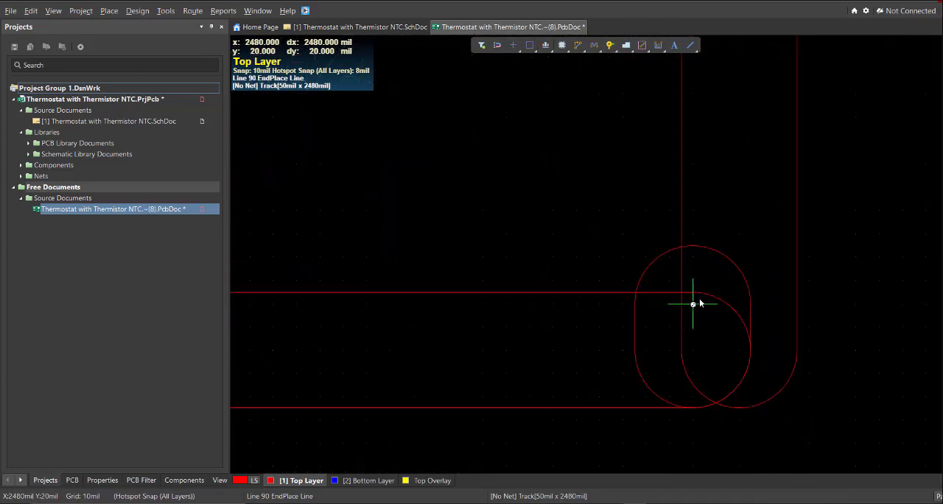
{"action": "left_click", "coordinate": [741, 346]}
{"action": "right_click", "coordinate": [740, 346]}
{"action": "scroll", "coordinate": [622, 303], "scroll_direction": "down", "scroll_amount": 10, "text": "ctrl"}
{"action": "right_click_drag", "start_coordinate": [559, 265], "coordinate": [648, 303]}
{"action": "scroll", "coordinate": [648, 304], "scroll_direction": "down", "scroll_amount": 2, "text": "ctrl"}
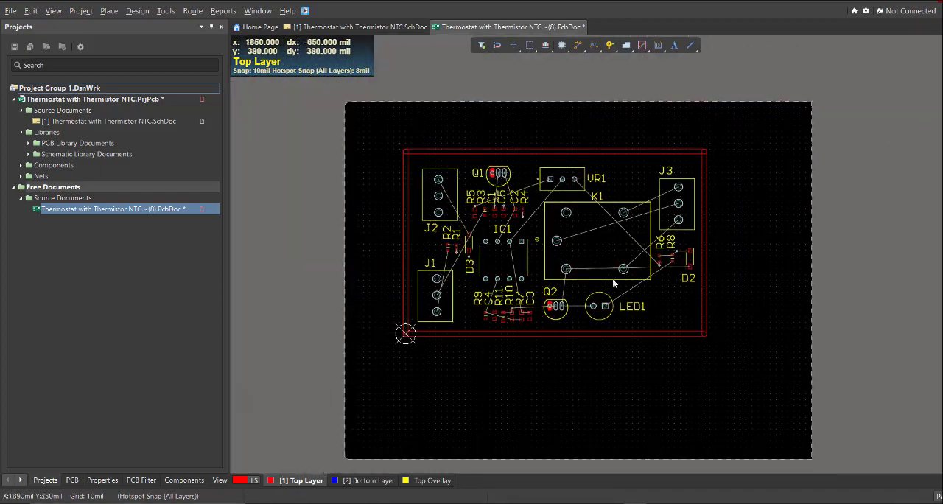
Select all four connected outline lines and define the board shape from the selected objects
{"action": "scroll", "coordinate": [474, 158], "scroll_direction": "up", "scroll_amount": 1, "text": "ctrl"}
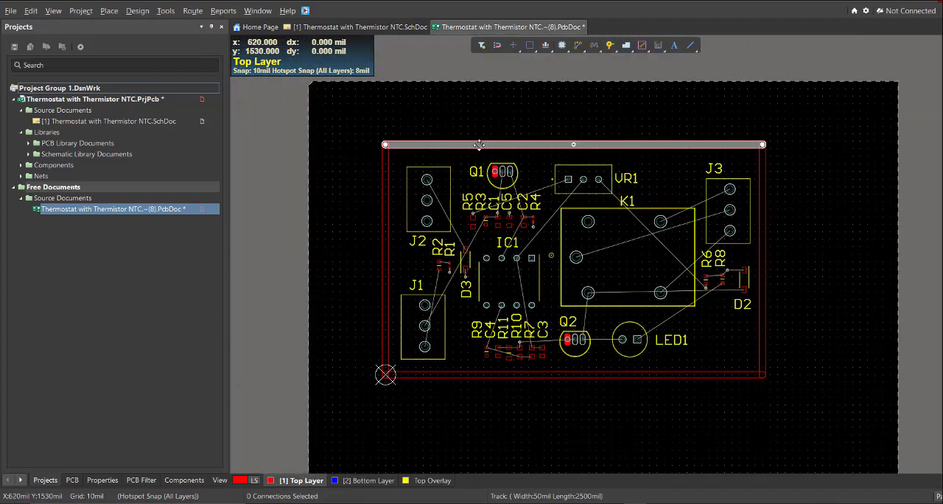
{"action": "key", "text": "Tab"}
{"action": "scroll", "coordinate": [442, 171], "scroll_direction": "up", "scroll_amount": 2, "text": "ctrl"}
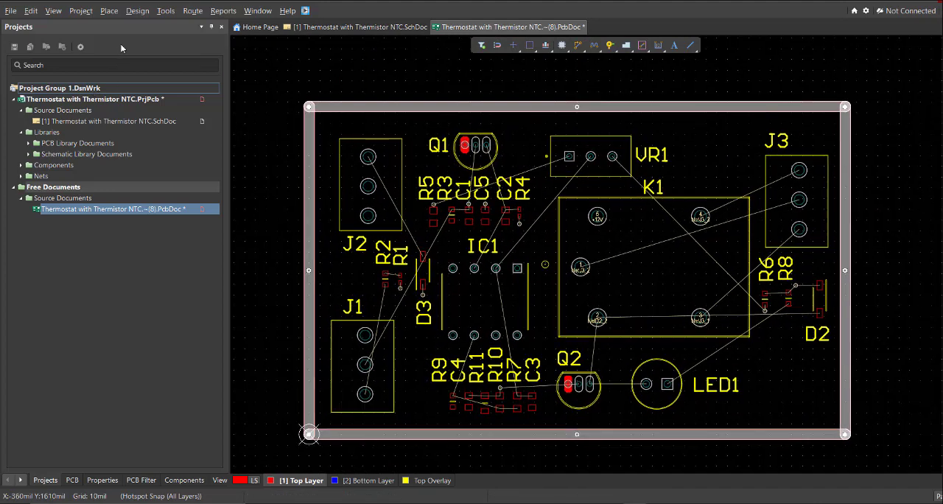
{"action": "left_click", "coordinate": [137, 11]}
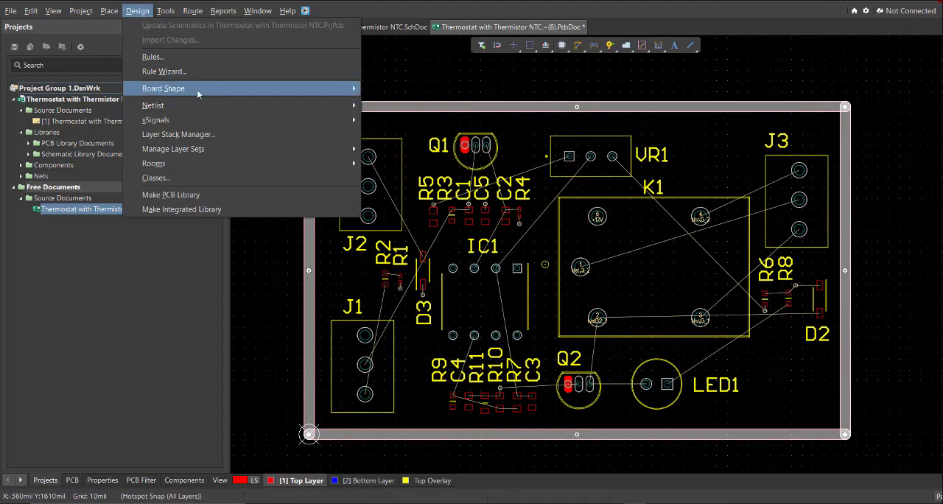
{"action": "mouse_move", "coordinate": [211, 89]}
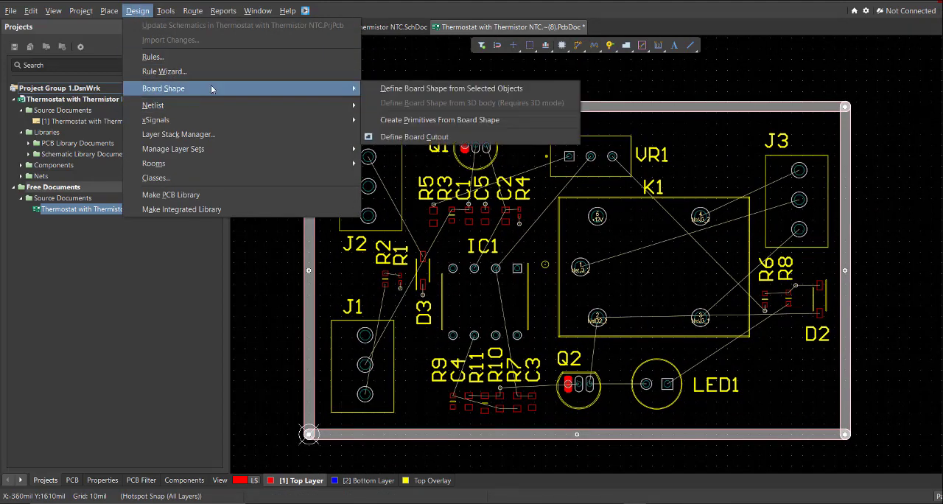
{"action": "left_click", "coordinate": [533, 89]}
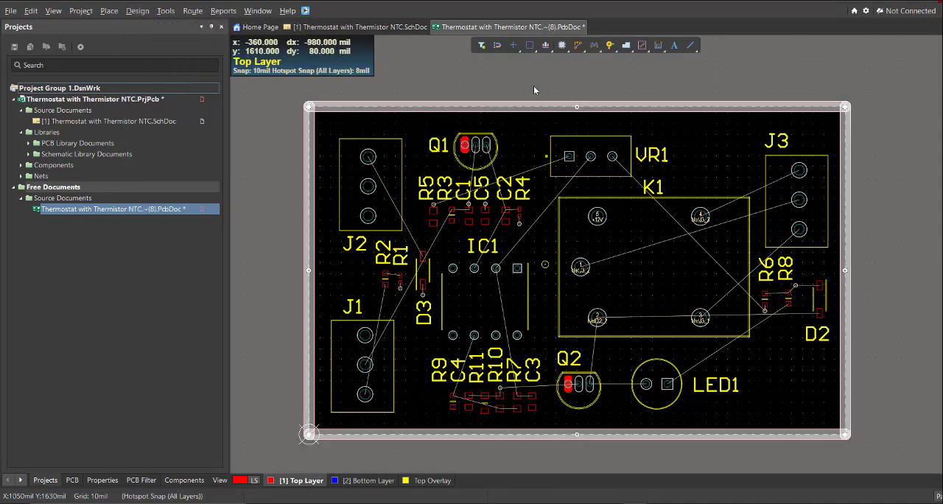
Route NetD3_2 from diode D3 to pad 1 of terminal block J2 with a 30 mil Top Layer track
{"action": "scroll", "coordinate": [518, 174], "scroll_direction": "up", "scroll_amount": 1, "text": "ctrl"}
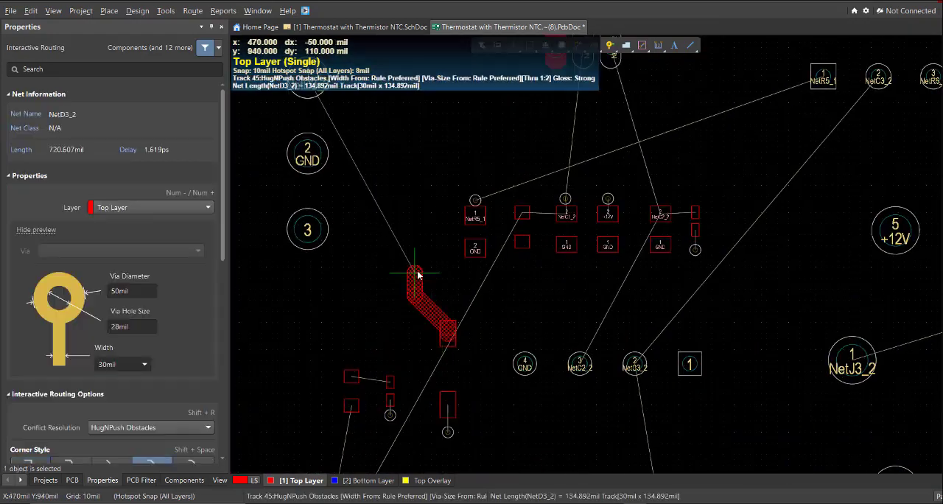
{"action": "left_click_drag", "start_coordinate": [420, 273], "coordinate": [426, 161]}
{"action": "scroll", "coordinate": [477, 239], "scroll_direction": "down", "scroll_amount": 1, "text": "ctrl"}
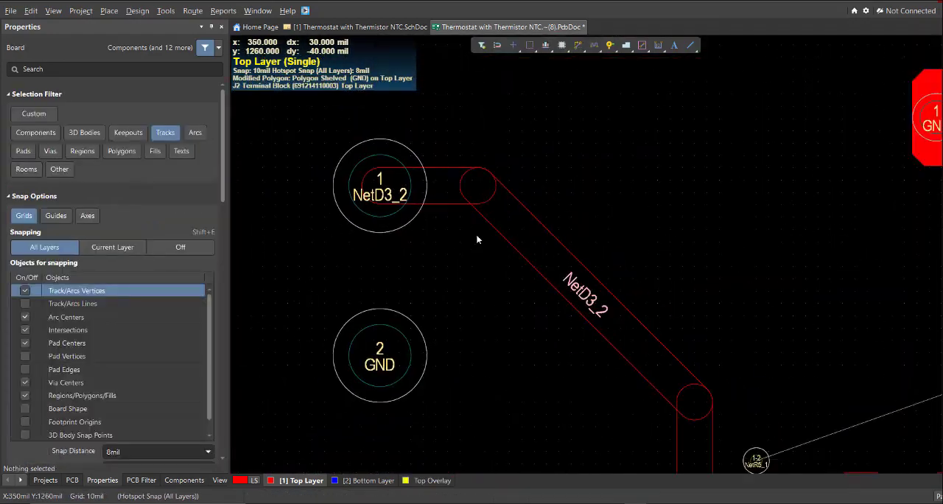
Route NetJ1_1 from R2 to pad 1 of J1 with a 30 mil track, and connect R2 to R1 on NetR1_1
{"action": "scroll", "coordinate": [676, 337], "scroll_direction": "down", "scroll_amount": 4, "text": "ctrl"}
{"action": "right_click_drag", "start_coordinate": [692, 351], "coordinate": [598, 70]}
{"action": "key", "text": "ctrl+w"}
{"action": "left_click", "coordinate": [520, 132]}
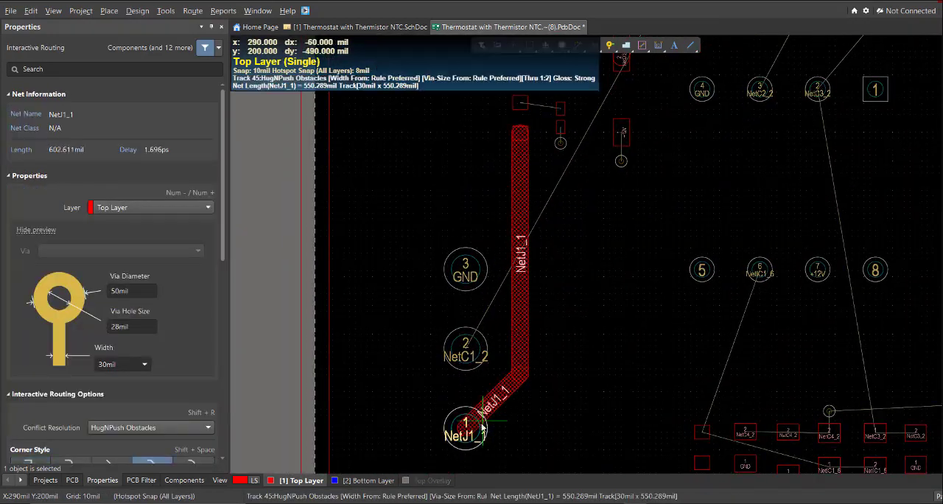
{"action": "left_click", "coordinate": [464, 427]}
{"action": "scroll", "coordinate": [527, 309], "scroll_direction": "down", "scroll_amount": 3, "text": "ctrl"}
{"action": "right_click_drag", "start_coordinate": [526, 309], "coordinate": [521, 355]}
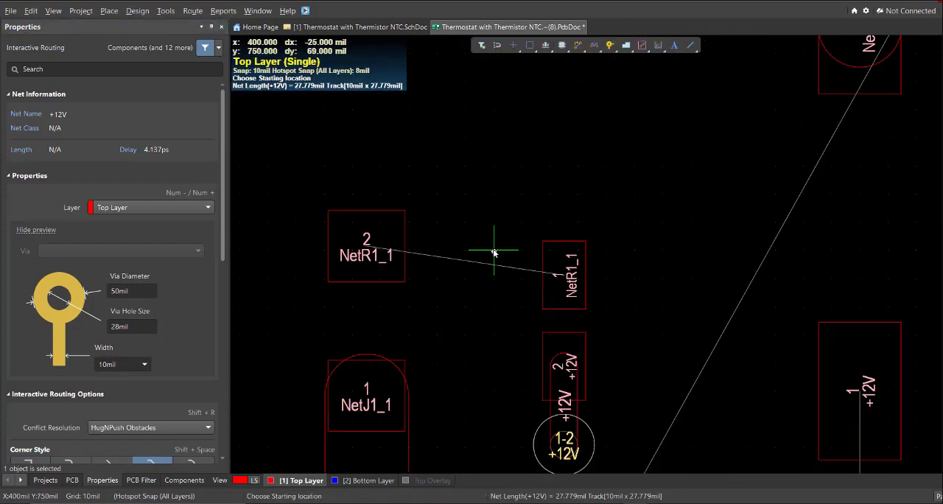
{"action": "left_click", "coordinate": [398, 256], "text": "ctrl"}
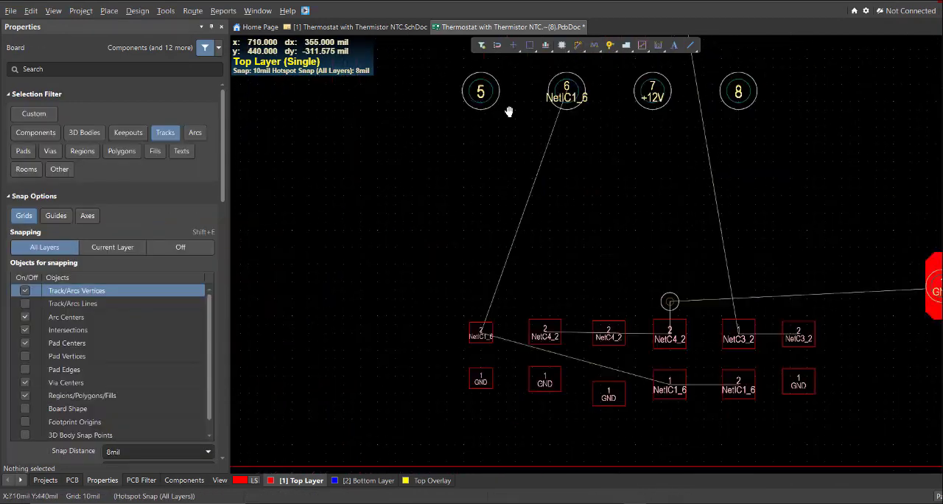
Route NetIC1_6 from IC1 pin 6 around R9 and under the lower components to R10 and R7 with a 30 mil track
{"action": "left_click", "coordinate": [570, 100]}
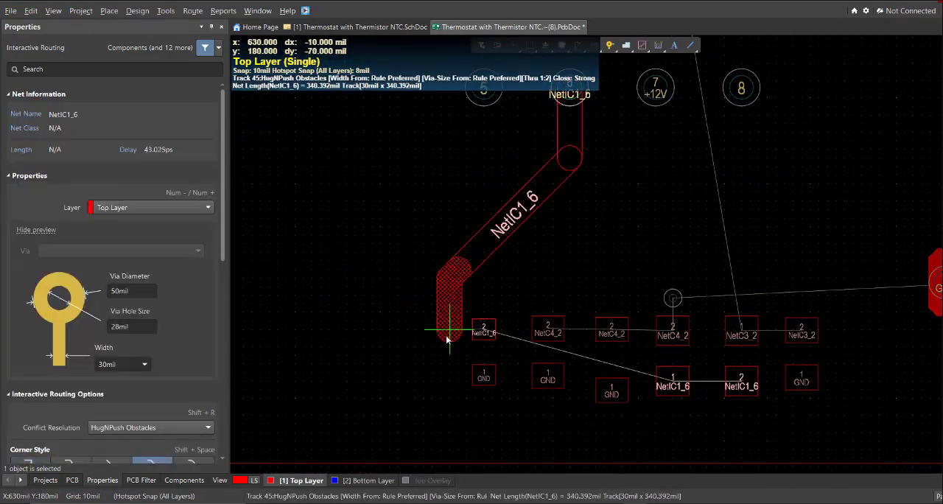
{"action": "left_click", "coordinate": [613, 424]}
{"action": "scroll", "coordinate": [674, 391], "scroll_direction": "up", "scroll_amount": 3, "text": "ctrl"}
{"action": "left_click", "coordinate": [665, 368]}
{"action": "left_click", "coordinate": [785, 368]}
{"action": "right_click", "coordinate": [785, 368]}
Connect R9's NetIC1_6 pad to the adjacent vertical NetIC1_6 track with a 30 mil track
{"action": "scroll", "coordinate": [707, 412], "scroll_direction": "up", "scroll_amount": 2, "text": "ctrl"}
{"action": "left_click_drag", "start_coordinate": [566, 266], "coordinate": [630, 320]}
{"action": "scroll", "coordinate": [650, 346], "scroll_direction": "down", "scroll_amount": 4, "text": "ctrl"}
{"action": "scroll", "coordinate": [483, 253], "scroll_direction": "up", "scroll_amount": 3, "text": "ctrl"}
{"action": "key", "text": "ctrl+w"}
{"action": "left_click", "coordinate": [634, 311]}
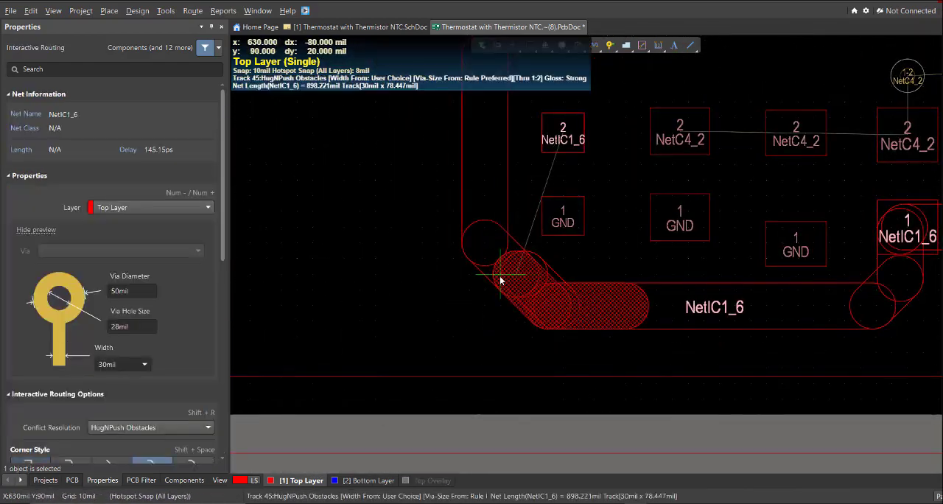
{"action": "right_click_drag", "start_coordinate": [501, 278], "coordinate": [487, 404]}
{"action": "left_click", "coordinate": [481, 268]}
{"action": "right_click", "coordinate": [508, 267]}
{"action": "left_click", "coordinate": [547, 265]}
{"action": "scroll", "coordinate": [543, 266], "scroll_direction": "up", "scroll_amount": 2, "text": "ctrl"}
{"action": "right_click", "coordinate": [551, 276]}
Add diagonal 30 mil segments where R9's branch joins the vertical NetIC1_6 track
{"action": "key", "text": "ctrl+w"}
{"action": "left_click", "coordinate": [515, 279]}
{"action": "left_click", "coordinate": [456, 223]}
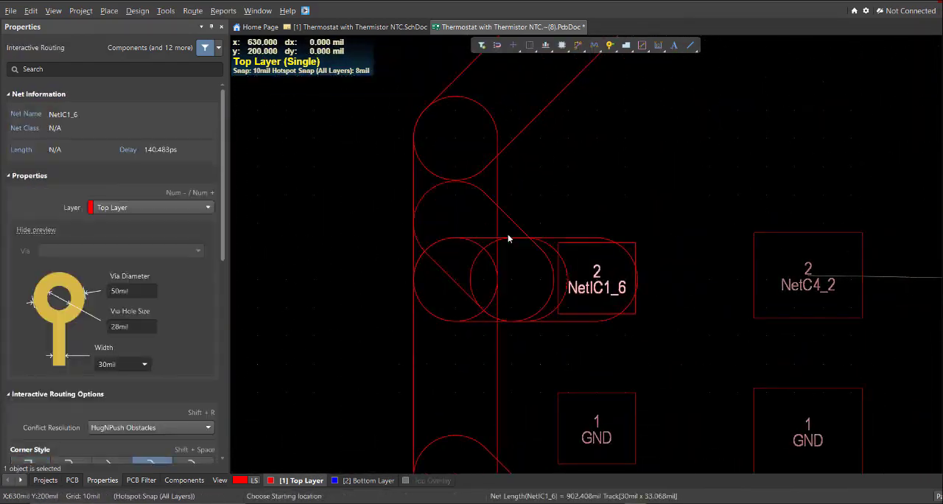
{"action": "scroll", "coordinate": [511, 274], "scroll_direction": "up", "scroll_amount": 2, "text": "ctrl"}
{"action": "left_click", "coordinate": [516, 286]}
{"action": "left_click", "coordinate": [598, 191]}
Route NetC4_2 across C4, R11 and R10 and up to the via above R10 with a 30 mil track
{"action": "scroll", "coordinate": [598, 193], "scroll_direction": "down", "scroll_amount": 7, "text": "ctrl"}
{"action": "right_click_drag", "start_coordinate": [667, 245], "coordinate": [523, 339]}
{"action": "scroll", "coordinate": [623, 314], "scroll_direction": "up", "scroll_amount": 4, "text": "ctrl"}
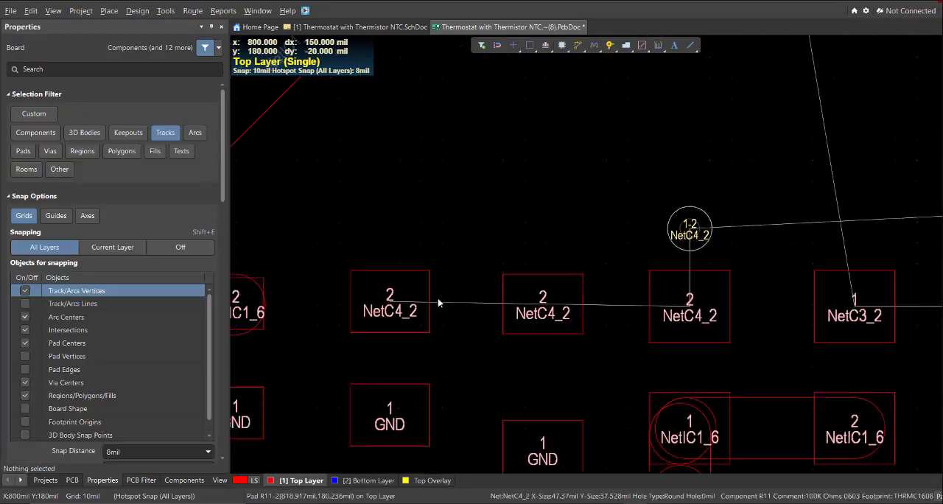
{"action": "key", "text": "ctrl+w"}
{"action": "left_click", "coordinate": [390, 302]}
{"action": "left_click", "coordinate": [689, 302]}
{"action": "left_click", "coordinate": [690, 301]}
{"action": "left_click", "coordinate": [690, 229]}
{"action": "scroll", "coordinate": [691, 229], "scroll_direction": "down", "scroll_amount": 7, "text": "ctrl"}
{"action": "scroll", "coordinate": [569, 339], "scroll_direction": "up", "scroll_amount": 2, "text": "ctrl"}
{"action": "key", "text": "ctrl+w"}
{"action": "left_click", "coordinate": [547, 340]}
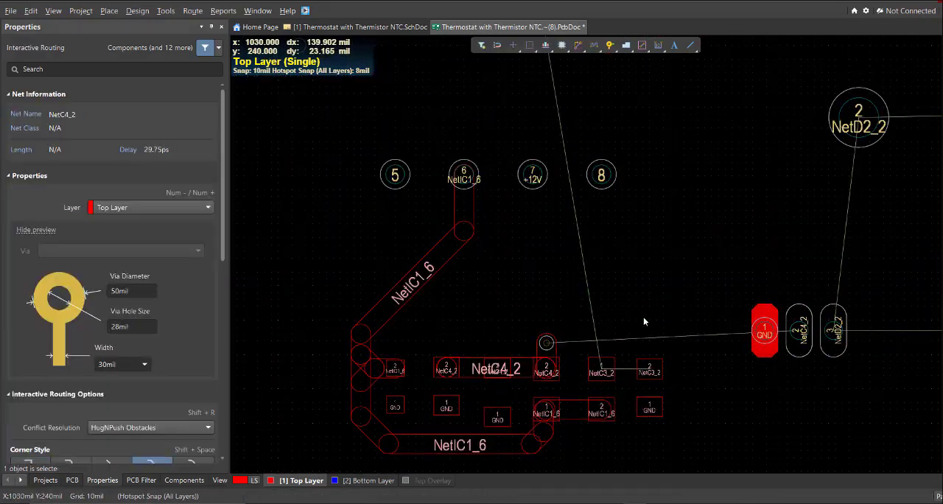
Route NetC3_2 from C3 through R7 and up to IC1 pin 2 on the Top Layer
{"action": "right_click_drag", "start_coordinate": [644, 320], "coordinate": [709, 384]}
{"action": "left_click", "coordinate": [712, 433]}
{"action": "left_click", "coordinate": [666, 436]}
{"action": "right_click_drag", "start_coordinate": [619, 98], "coordinate": [618, 345]}
{"action": "left_click", "coordinate": [597, 280]}
{"action": "right_click", "coordinate": [589, 281]}
{"action": "right_click_drag", "start_coordinate": [571, 284], "coordinate": [624, 394]}
Route NetC2_2 from IC1 pin 3 up to pin 3 of transistor Q1 with a 30 mil track
{"action": "key", "text": "ctrl+w"}
{"action": "left_click", "coordinate": [581, 389]}
{"action": "left_click", "coordinate": [647, 223]}
{"action": "right_click_drag", "start_coordinate": [644, 118], "coordinate": [609, 268]}
{"action": "left_click", "coordinate": [585, 147]}
{"action": "right_click", "coordinate": [587, 151]}
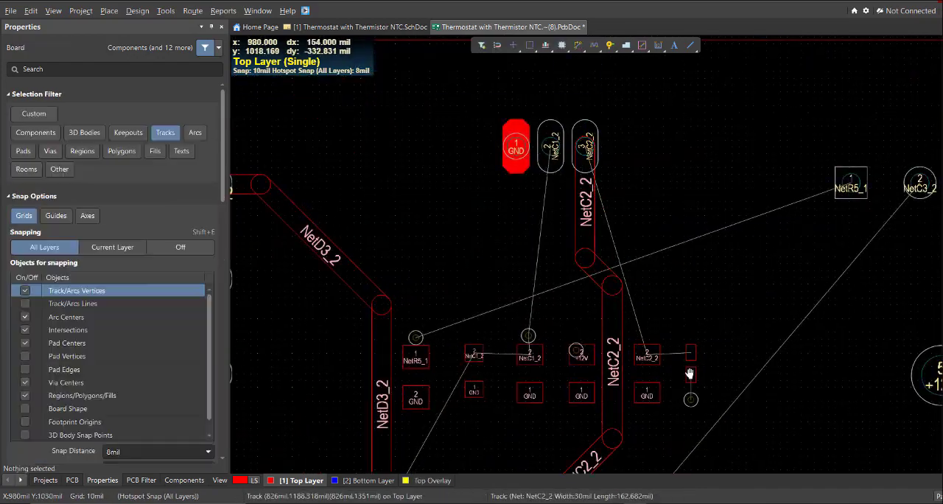
Route NetC2_2 from R4 through C2 to the vertical NetC2_2 track, undoing the accidental sliding of that track
{"action": "scroll", "coordinate": [622, 333], "scroll_direction": "up", "scroll_amount": 4, "text": "ctrl"}
{"action": "key", "text": "ctrl+w"}
{"action": "left_click", "coordinate": [627, 296]}
{"action": "scroll", "coordinate": [417, 279], "scroll_direction": "up", "scroll_amount": 2, "text": "ctrl"}
{"action": "left_click", "coordinate": [655, 318]}
{"action": "left_click", "coordinate": [532, 273]}
{"action": "left_click_drag", "start_coordinate": [553, 288], "coordinate": [555, 319]}
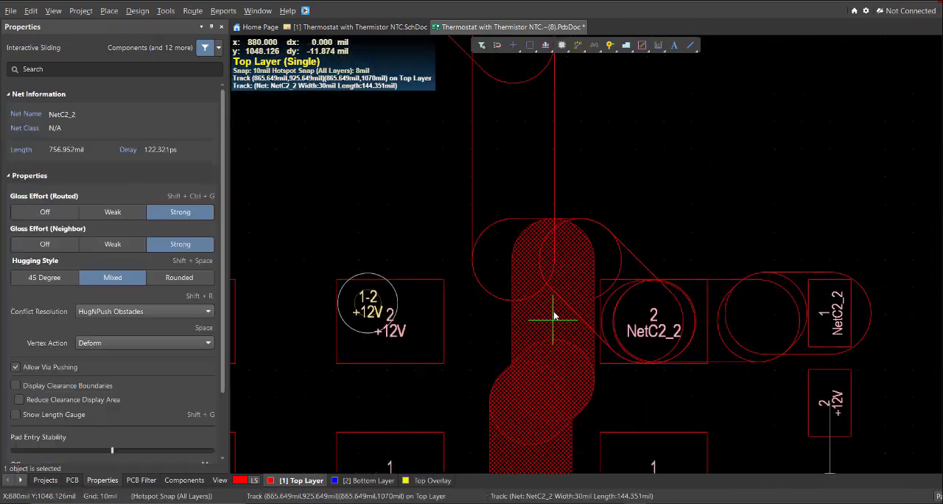
{"action": "key", "text": "ctrl+z"}
Add diagonal segments where the C2 branch joins the vertical NetC2_2 track
{"action": "scroll", "coordinate": [557, 318], "scroll_direction": "up", "scroll_amount": 1, "text": "ctrl"}
{"action": "key", "text": "ctrl+w"}
{"action": "left_click", "coordinate": [695, 322]}
{"action": "left_click", "coordinate": [526, 274]}
{"action": "right_click", "coordinate": [544, 277]}
{"action": "left_click", "coordinate": [570, 344]}
{"action": "left_click", "coordinate": [610, 231]}
{"action": "right_click_drag", "start_coordinate": [640, 238], "coordinate": [652, 242]}
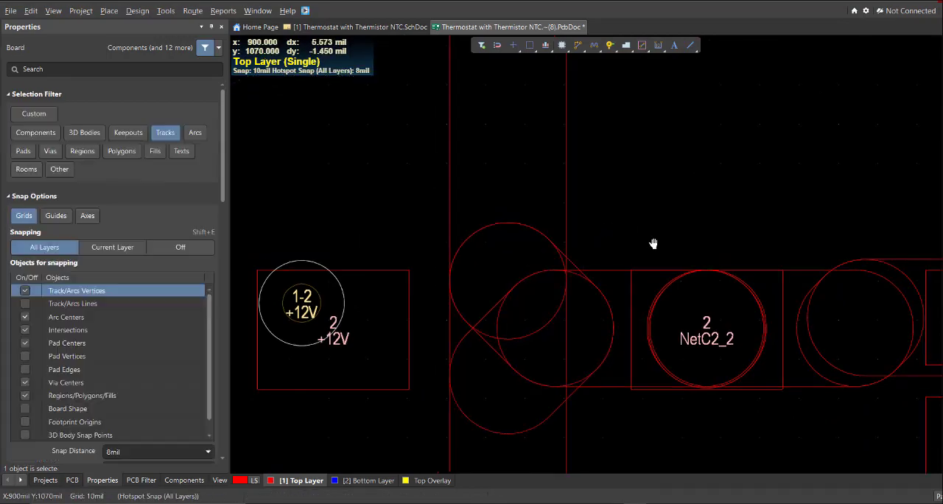
Route NetD2_2 from Q2 pin 3 to LED1 and up to relay K1 pin 2 on the Top Layer
{"action": "scroll", "coordinate": [617, 221], "scroll_direction": "down", "scroll_amount": 6, "text": "ctrl"}
{"action": "right_click_drag", "start_coordinate": [538, 383], "coordinate": [311, 294]}
{"action": "scroll", "coordinate": [413, 328], "scroll_direction": "down", "scroll_amount": 2, "text": "ctrl"}
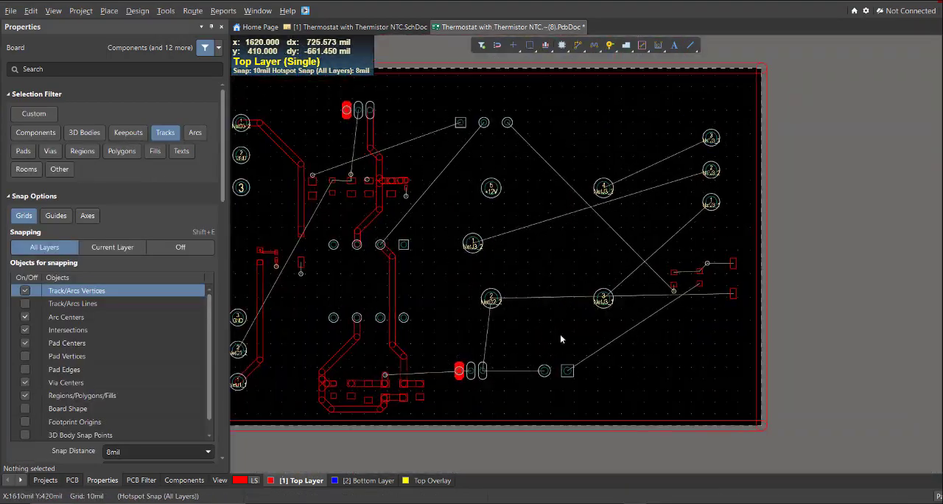
{"action": "scroll", "coordinate": [560, 334], "scroll_direction": "up", "scroll_amount": 1, "text": "ctrl"}
{"action": "key", "text": "ctrl+w"}
{"action": "left_click", "coordinate": [420, 353]}
{"action": "left_click", "coordinate": [493, 354]}
{"action": "left_click", "coordinate": [429, 267]}
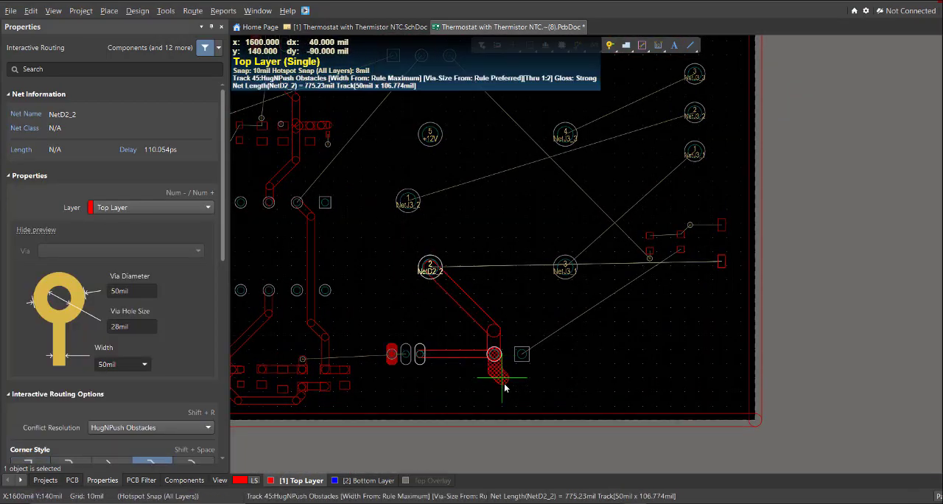
Extend NetD2_2 from LED1 to D2 and route NetLED1_1 between R8 and LED1 with 50 mil tracks
{"action": "left_click", "coordinate": [656, 247]}
{"action": "left_click", "coordinate": [489, 360]}
{"action": "right_click", "coordinate": [489, 359]}
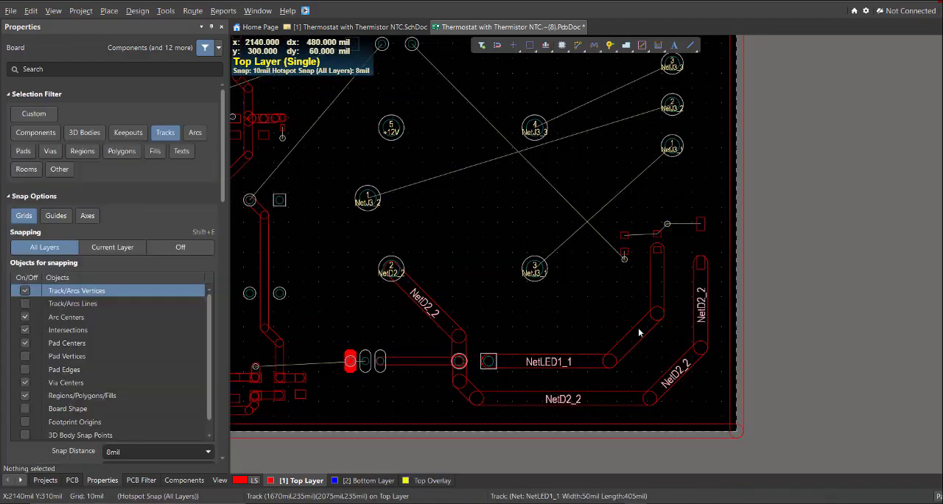
Try to route +12V from R6 to R8 with a 10 mil track
{"action": "right_click_drag", "start_coordinate": [646, 266], "coordinate": [564, 341]}
{"action": "scroll", "coordinate": [565, 341], "scroll_direction": "up", "scroll_amount": 2, "text": "ctrl"}
{"action": "scroll", "coordinate": [564, 298], "scroll_direction": "up", "scroll_amount": 3, "text": "ctrl"}
{"action": "key", "text": "ctrl+w"}
{"action": "left_click", "coordinate": [522, 304]}
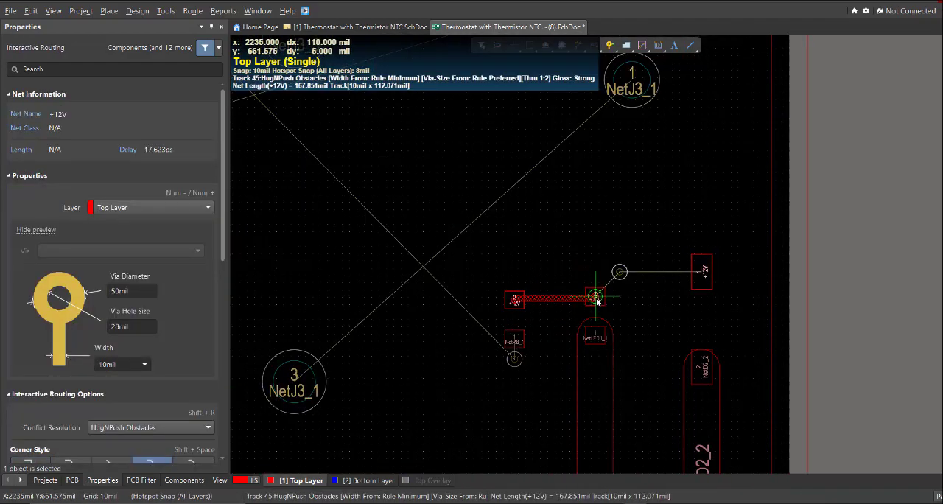
{"action": "key", "text": "ctrl+z"}
Route +12V from R6 through R8 and the nearby via to D2, setting the track width to 30 mil
{"action": "scroll", "coordinate": [512, 329], "scroll_direction": "up", "scroll_amount": 3, "text": "ctrl"}
{"action": "key", "text": "ctrl+w"}
{"action": "left_click", "coordinate": [516, 283]}
{"action": "key", "text": "3"}
{"action": "left_click", "coordinate": [642, 279]}
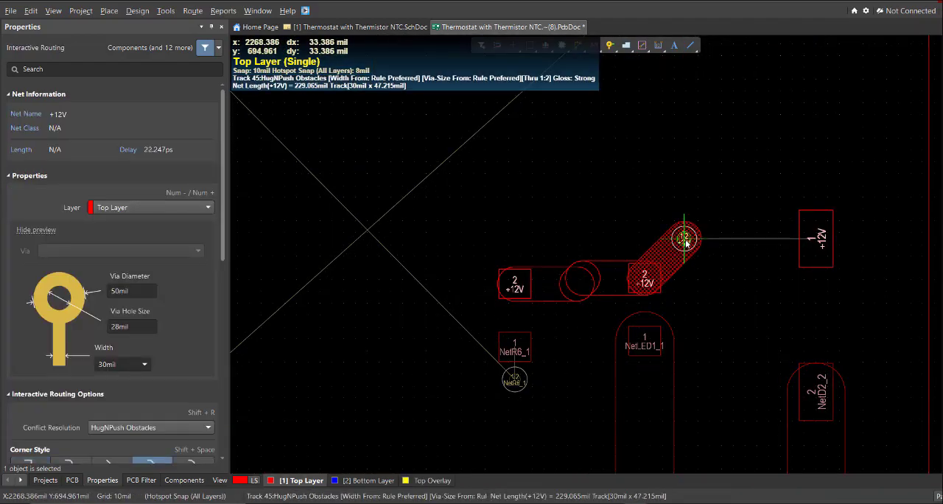
{"action": "left_click", "coordinate": [685, 240]}
{"action": "right_click_drag", "start_coordinate": [743, 235], "coordinate": [603, 284]}
{"action": "left_click", "coordinate": [545, 287]}
{"action": "left_click", "coordinate": [676, 287]}
{"action": "right_click", "coordinate": [676, 286]}
Route NetJ3_1 from relay K1 pin 3 to J3 pad 1 with a 50 mil track
{"action": "scroll", "coordinate": [713, 286], "scroll_direction": "down", "scroll_amount": 5, "text": "ctrl"}
{"action": "key", "text": "ctrl+w"}
{"action": "left_click", "coordinate": [484, 344]}
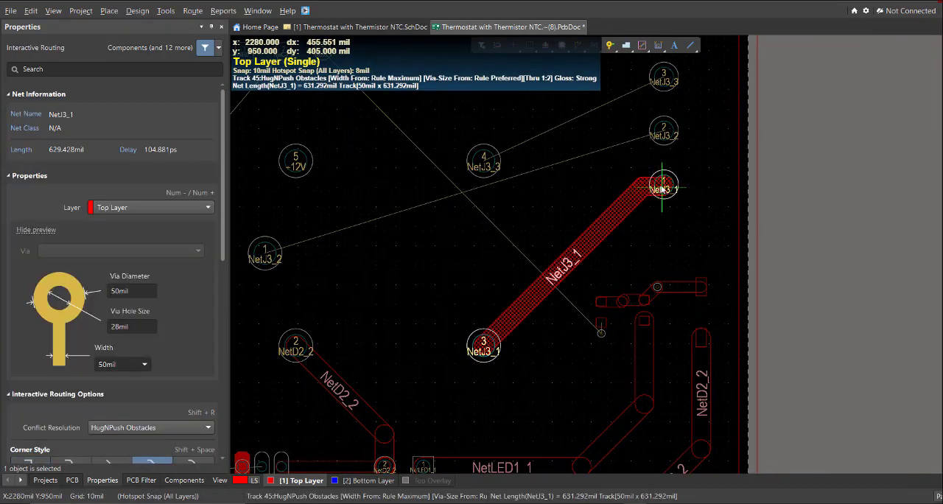
{"action": "left_click", "coordinate": [663, 185]}
Route NetJ3_2 from relay K1 pin 1 to J3 pad 2 on the Top Layer
{"action": "right_click_drag", "start_coordinate": [264, 247], "coordinate": [344, 316]}
{"action": "left_click", "coordinate": [344, 317]}
{"action": "left_click", "coordinate": [550, 322]}
{"action": "left_click", "coordinate": [743, 198]}
Route NetJ3_3 from relay K1 pin 4 to J3 pad 3 with a 50 mil track
{"action": "right_click_drag", "start_coordinate": [564, 229], "coordinate": [528, 259]}
{"action": "key", "text": "r"}
{"action": "left_click", "coordinate": [502, 282]}
{"action": "left_click", "coordinate": [682, 201]}
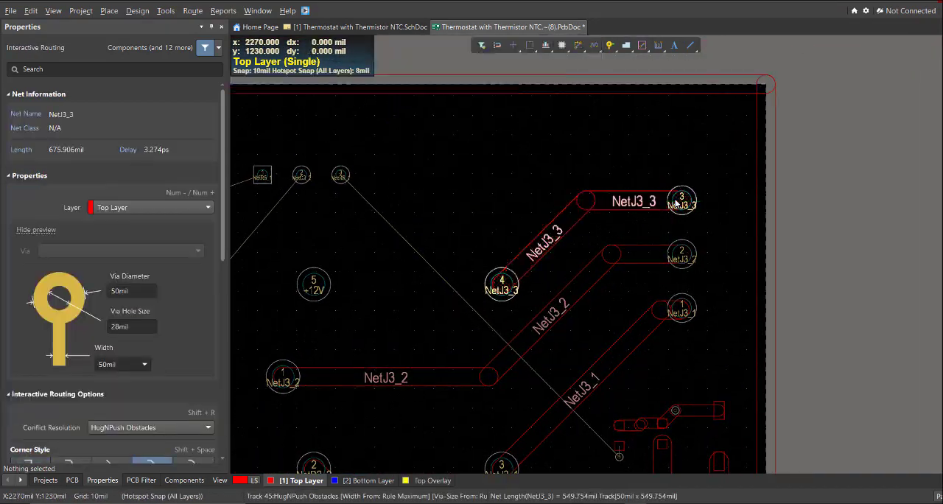
Route NetR6_1 on the Top Layer from its resistor pad to the via just beside it
{"action": "right_click_drag", "start_coordinate": [666, 442], "coordinate": [719, 296]}
{"action": "scroll", "coordinate": [720, 300], "scroll_direction": "up", "scroll_amount": 3, "text": "ctrl"}
{"action": "key", "text": "ctrl+w"}
{"action": "left_click", "coordinate": [632, 294]}
{"action": "left_click", "coordinate": [632, 315]}
{"action": "scroll", "coordinate": [632, 316], "scroll_direction": "down", "scroll_amount": 5, "text": "ctrl"}
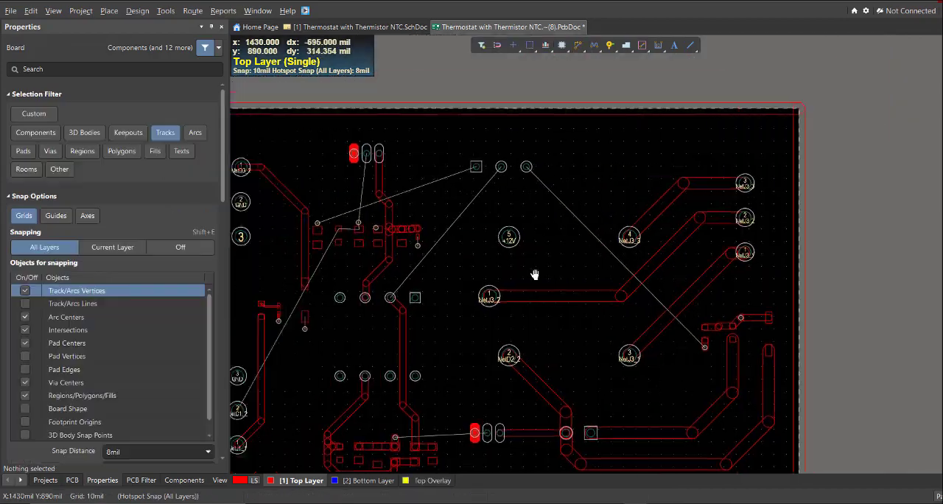
Route NetC1_2 on the Top Layer from the via to the capacitor pad 2 just below it with a 30 mil track
{"action": "right_click_drag", "start_coordinate": [535, 273], "coordinate": [687, 250]}
{"action": "scroll", "coordinate": [516, 140], "scroll_direction": "up", "scroll_amount": 4, "text": "ctrl"}
{"action": "key", "text": "ctrl+w"}
{"action": "left_click", "coordinate": [521, 118]}
{"action": "left_click", "coordinate": [506, 283]}
{"action": "right_click", "coordinate": [505, 280]}
{"action": "scroll", "coordinate": [502, 266], "scroll_direction": "up", "scroll_amount": 3, "text": "ctrl"}
{"action": "key", "text": "ctrl+w"}
{"action": "left_click", "coordinate": [499, 262]}
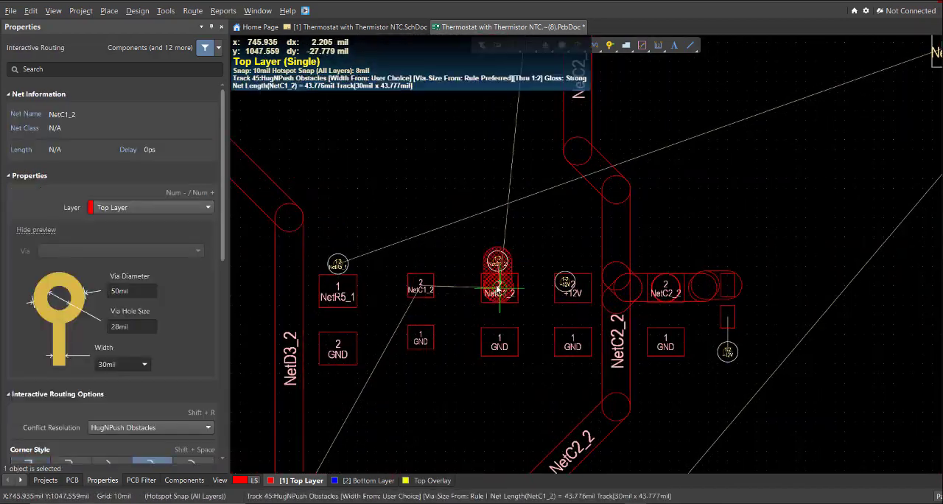
{"action": "left_click", "coordinate": [500, 287]}
Route NetC1_2 on the Top Layer between the capacitor's pad 2 and pad 2 of the upper three-pad header
{"action": "right_click_drag", "start_coordinate": [504, 250], "coordinate": [440, 370]}
{"action": "left_click", "coordinate": [431, 407]}
{"action": "left_click", "coordinate": [455, 199]}
{"action": "right_click", "coordinate": [451, 203]}
Route NetC1_2 on the Top Layer from the capacitor's pad 2 across to R3 pad 2
{"action": "scroll", "coordinate": [329, 373], "scroll_direction": "up", "scroll_amount": 3, "text": "ctrl"}
{"action": "right_click_drag", "start_coordinate": [328, 373], "coordinate": [415, 260]}
{"action": "scroll", "coordinate": [431, 252], "scroll_direction": "down", "scroll_amount": 5, "text": "ctrl"}
{"action": "key", "text": "KP_Add"}
{"action": "key", "text": "ctrl+w"}
{"action": "key", "text": "KP_Multiply"}
{"action": "scroll", "coordinate": [404, 297], "scroll_direction": "up", "scroll_amount": 5, "text": "ctrl"}
{"action": "left_click", "coordinate": [498, 308]}
{"action": "left_click", "coordinate": [408, 302]}
{"action": "right_click", "coordinate": [420, 313]}
{"action": "scroll", "coordinate": [441, 322], "scroll_direction": "down", "scroll_amount": 5, "text": "ctrl"}
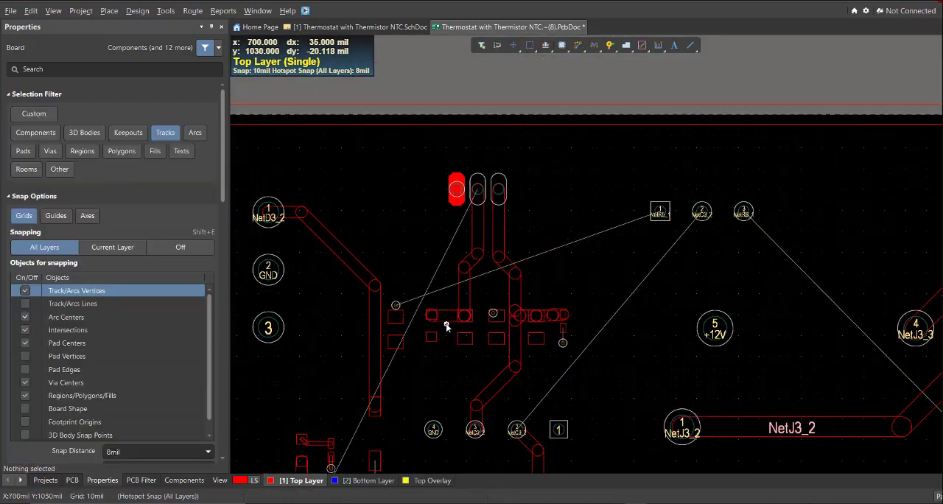
Try rerouting NetC1_2 from R3 pad 2 to the neighbouring capacitor pad, and undo the track between them
{"action": "scroll", "coordinate": [445, 324], "scroll_direction": "up", "scroll_amount": 7, "text": "ctrl"}
{"action": "right_click_drag", "start_coordinate": [457, 324], "coordinate": [463, 322]}
{"action": "key", "text": "ctrl+w"}
{"action": "left_click", "coordinate": [404, 293]}
{"action": "left_click", "coordinate": [554, 299]}
{"action": "right_click", "coordinate": [540, 312]}
{"action": "left_click", "coordinate": [470, 312]}
{"action": "key", "text": "ctrl+z"}
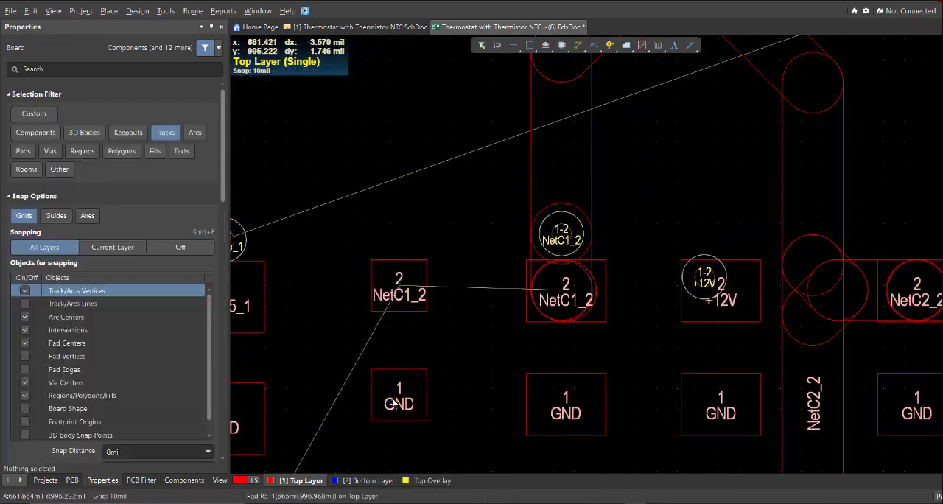
Route NetC1_2 again on the Top Layer from R3 pad 2 to the neighbouring capacitor's pad 2
{"action": "right_click_drag", "start_coordinate": [423, 361], "coordinate": [428, 406]}
{"action": "key", "text": "ctrl+w"}
{"action": "left_click", "coordinate": [403, 329]}
{"action": "left_click", "coordinate": [567, 333]}
Route NetR5_1 on the Bottom Layer from its via to pad 1 of the upper three-pin part with a 30 mil track
{"action": "scroll", "coordinate": [500, 310], "scroll_direction": "down", "scroll_amount": 9, "text": "ctrl"}
{"action": "key", "text": "KP_Add"}
{"action": "key", "text": "ctrl+w"}
{"action": "left_click", "coordinate": [421, 272]}
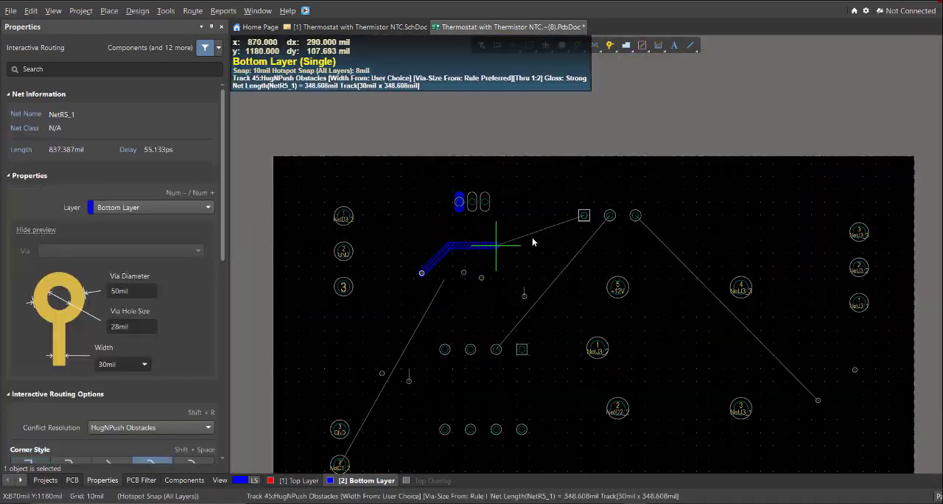
{"action": "left_click", "coordinate": [584, 214]}
Route NetC1_2 on the Bottom Layer from pad 2 of the lower-left connector to its via
{"action": "left_click", "coordinate": [356, 438]}
{"action": "left_click", "coordinate": [477, 245]}
{"action": "right_click", "coordinate": [477, 249]}
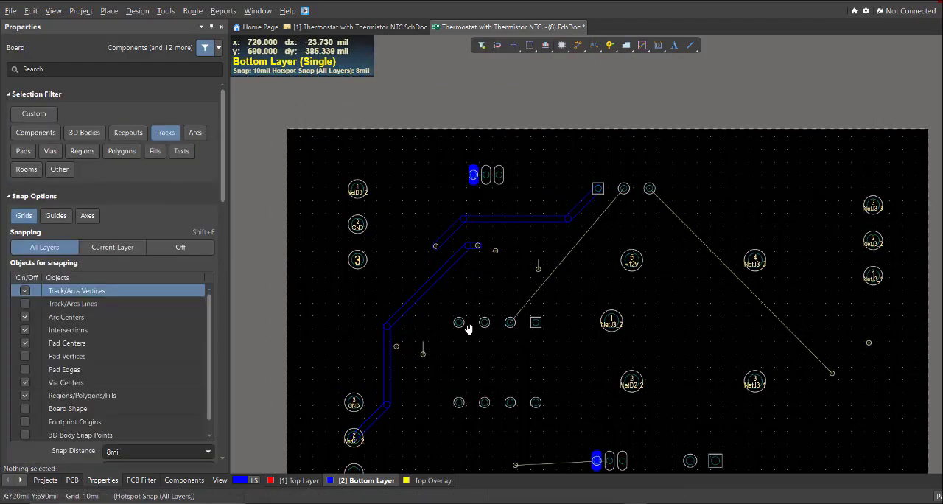
Route NetC3_2 on the Bottom Layer from the upper three-pin part's pad 2 to the 8-pin IC's pad 2 with a 30 mil track
{"action": "right_click_drag", "start_coordinate": [467, 328], "coordinate": [385, 293]}
{"action": "key", "text": "ctrl+w"}
{"action": "left_click", "coordinate": [541, 154]}
{"action": "scroll", "coordinate": [459, 241], "scroll_direction": "up", "scroll_amount": 8, "text": "ctrl"}
{"action": "left_click", "coordinate": [471, 263]}
{"action": "left_click", "coordinate": [323, 434]}
{"action": "right_click", "coordinate": [323, 435]}
{"action": "left_click", "coordinate": [323, 429]}
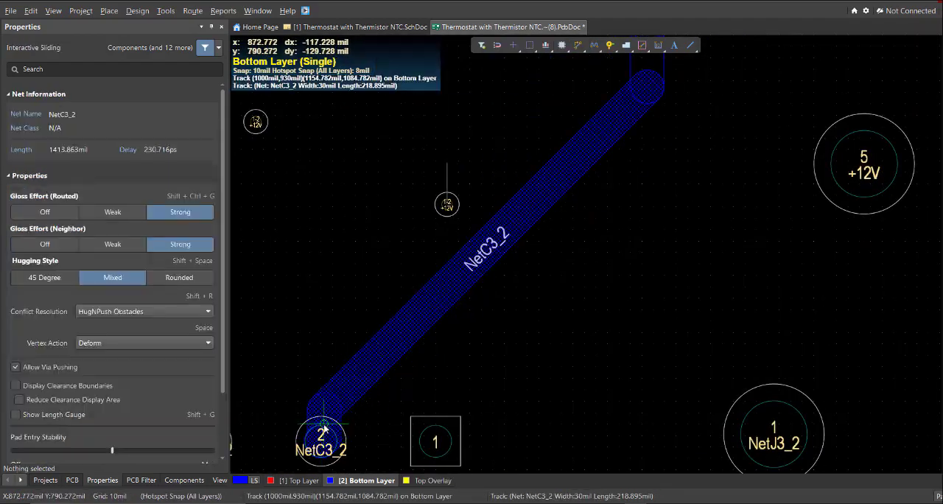
Reroute NetC3_2 on the Bottom Layer, rising straight from the IC's pad 2 before angling to the three-pin part's pad 2
{"action": "scroll", "coordinate": [356, 389], "scroll_direction": "down", "scroll_amount": 4, "text": "ctrl"}
{"action": "key", "text": "ctrl+w"}
{"action": "left_click", "coordinate": [336, 417]}
{"action": "left_click", "coordinate": [369, 267]}
{"action": "left_click", "coordinate": [620, 82]}
{"action": "right_click", "coordinate": [621, 83]}
Slide NetR5_1's diagonal segment away from NetC3_2 and move NetC3_2's horizontal segment closer to the three-pin part
{"action": "right_click_drag", "start_coordinate": [471, 205], "coordinate": [570, 310]}
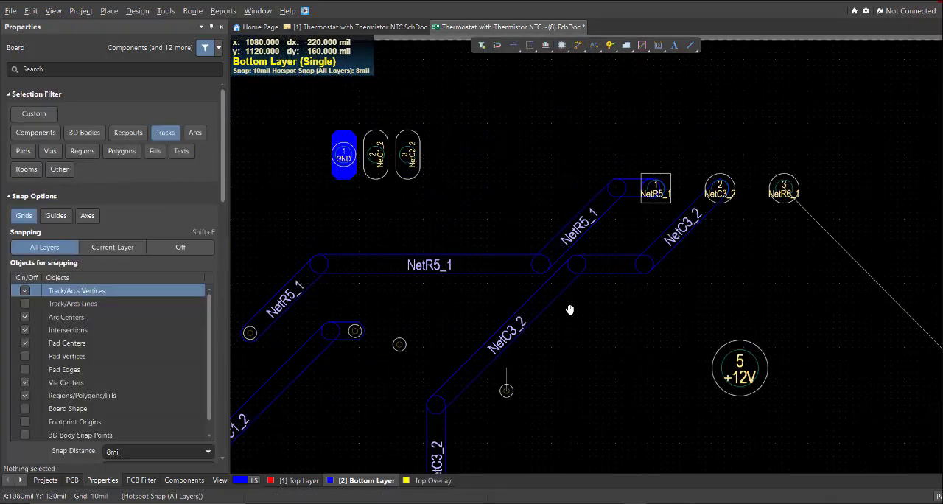
{"action": "left_click_drag", "start_coordinate": [615, 228], "coordinate": [534, 221]}
{"action": "left_click_drag", "start_coordinate": [615, 263], "coordinate": [622, 253]}
{"action": "left_click_drag", "start_coordinate": [518, 227], "coordinate": [527, 220]}
Route a Bottom Layer track from the middle pad of the lower three-pad header around to the via on its left
{"action": "scroll", "coordinate": [528, 231], "scroll_direction": "down", "scroll_amount": 6, "text": "ctrl"}
{"action": "right_click_drag", "start_coordinate": [588, 372], "coordinate": [542, 288]}
{"action": "scroll", "coordinate": [474, 329], "scroll_direction": "up", "scroll_amount": 4, "text": "ctrl"}
{"action": "key", "text": "ctrl+w"}
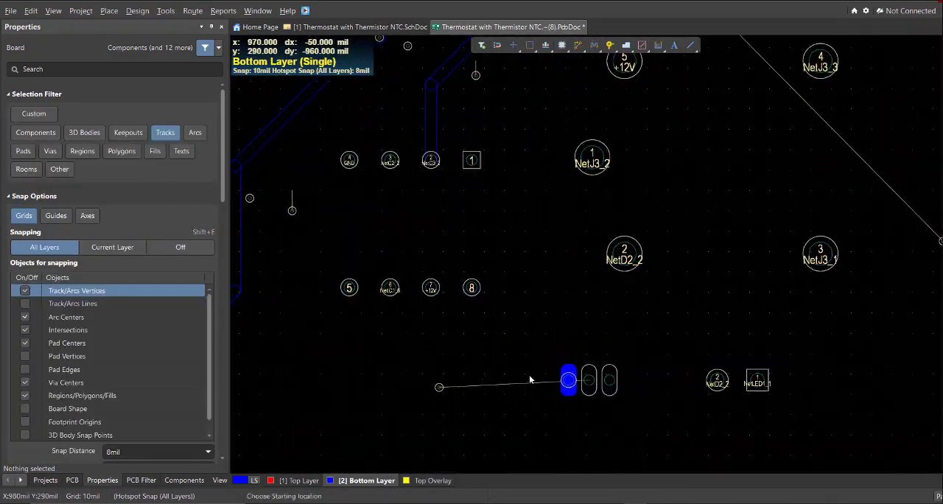
{"action": "left_click", "coordinate": [589, 379]}
{"action": "left_click", "coordinate": [554, 423]}
{"action": "left_click", "coordinate": [438, 387]}
{"action": "right_click", "coordinate": [439, 387]}
Route NetR6_1 on the Bottom Layer from the upper three-pin part's pad 3 to its via with a 30 mil track
{"action": "scroll", "coordinate": [516, 296], "scroll_direction": "down", "scroll_amount": 5, "text": "ctrl"}
{"action": "key", "text": "ctrl+w"}
{"action": "left_click", "coordinate": [506, 215]}
{"action": "left_click", "coordinate": [600, 331]}
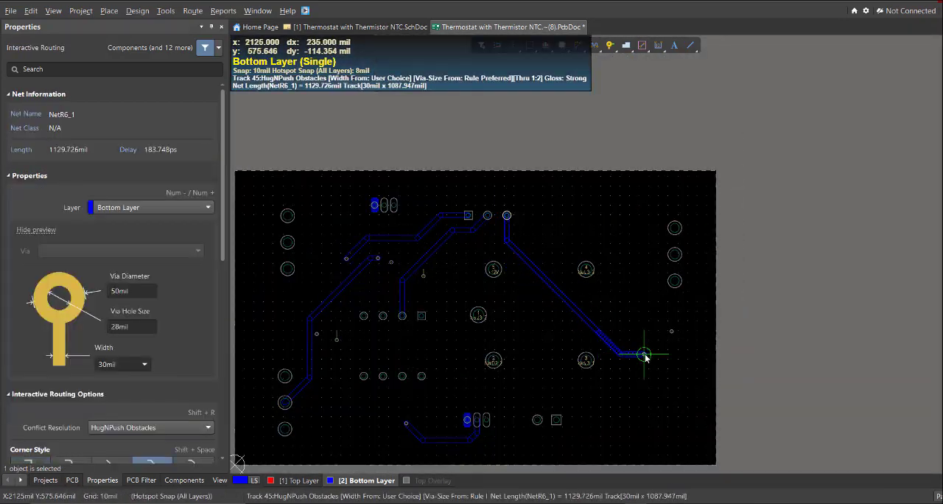
{"action": "left_click", "coordinate": [644, 354]}
{"action": "right_click", "coordinate": [644, 354]}
Route +12V on the Top Layer from the small pad 2 beside NetC2_2 to the via directly below it
{"action": "left_click", "coordinate": [298, 481]}
{"action": "scroll", "coordinate": [330, 340], "scroll_direction": "up", "scroll_amount": 4, "text": "ctrl"}
{"action": "key", "text": "ctrl+w"}
{"action": "scroll", "coordinate": [574, 190], "scroll_direction": "up", "scroll_amount": 2, "text": "ctrl"}
{"action": "right_click_drag", "start_coordinate": [456, 291], "coordinate": [442, 321]}
{"action": "left_click_drag", "start_coordinate": [443, 320], "coordinate": [446, 291]}
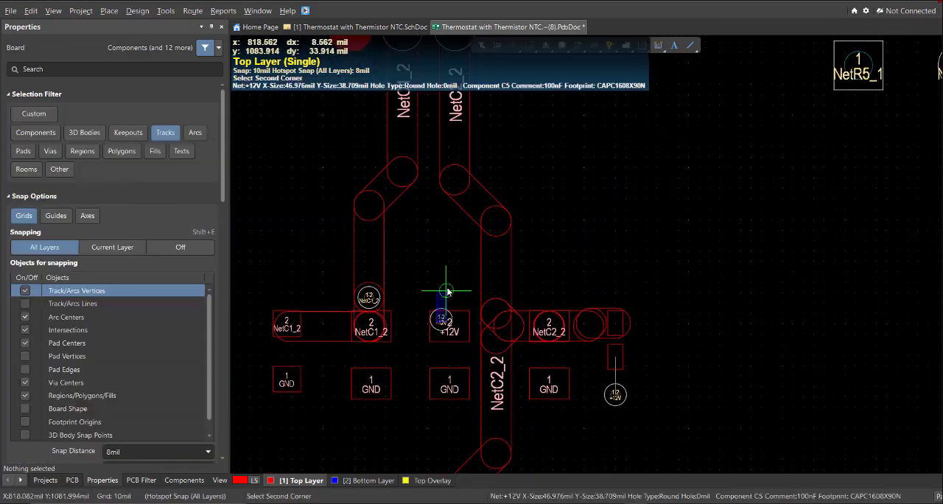
{"action": "scroll", "coordinate": [567, 387], "scroll_direction": "up", "scroll_amount": 2, "text": "ctrl"}
{"action": "key", "text": "ctrl+w"}
{"action": "left_click", "coordinate": [632, 346]}
{"action": "left_click", "coordinate": [631, 395]}
{"action": "right_click", "coordinate": [631, 396]}
Allow vias in the selection filter and delete the +12V via overlapping C5 pad 2
{"action": "left_click", "coordinate": [483, 48]}
{"action": "left_click", "coordinate": [491, 101]}
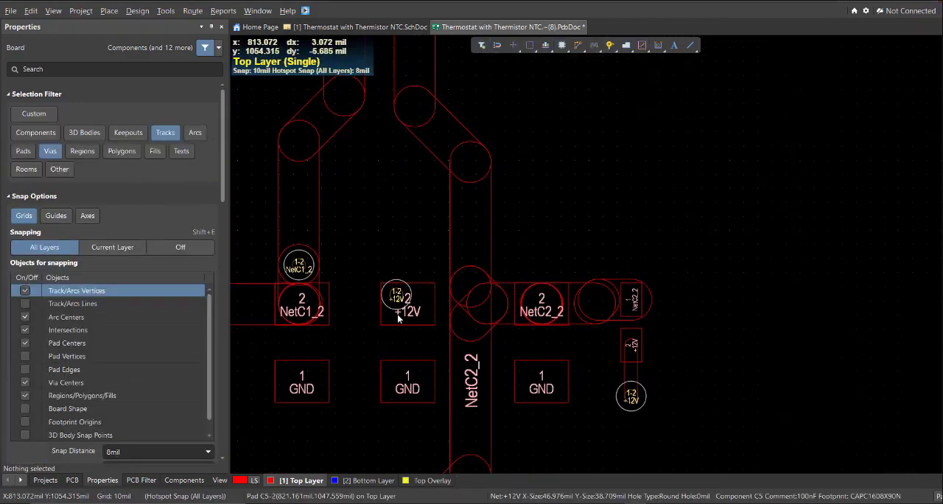
{"action": "left_click", "coordinate": [396, 295]}
{"action": "key", "text": "Delete"}
Duplicate the short +12V track with its via, rotate the copy 180 degrees and place it on C5 pad 2
{"action": "left_click", "coordinate": [355, 479]}
{"action": "left_click", "coordinate": [301, 480]}
{"action": "left_click_drag", "start_coordinate": [681, 410], "coordinate": [650, 368]}
{"action": "key", "text": "space"}
{"action": "key", "text": "space"}
{"action": "scroll", "coordinate": [467, 274], "scroll_direction": "up", "scroll_amount": 1, "text": "ctrl"}
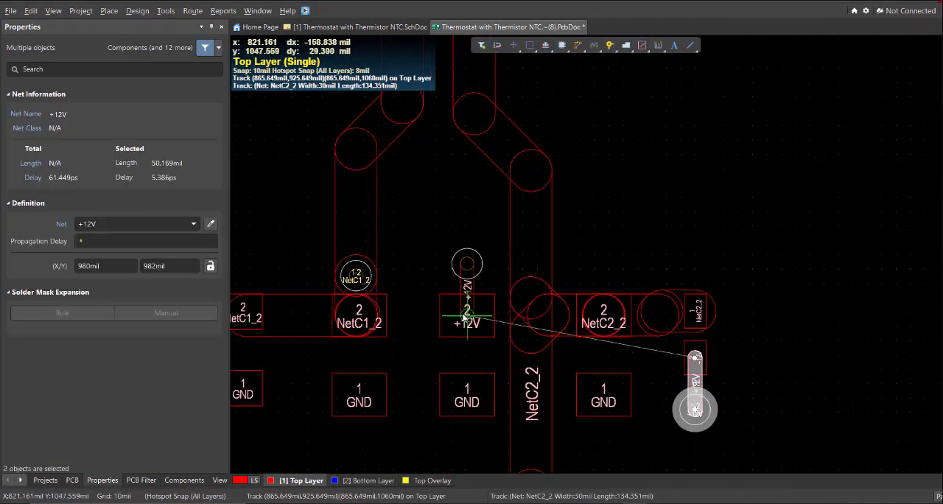
{"action": "left_click", "coordinate": [465, 315]}
Examine the routing across the whole board on the Top Layer and Bottom Layer
{"action": "right_click_drag", "start_coordinate": [439, 268], "coordinate": [507, 279]}
{"action": "scroll", "coordinate": [507, 280], "scroll_direction": "down", "scroll_amount": 8, "text": "ctrl"}
{"action": "scroll", "coordinate": [548, 346], "scroll_direction": "down", "scroll_amount": 2, "text": "ctrl"}
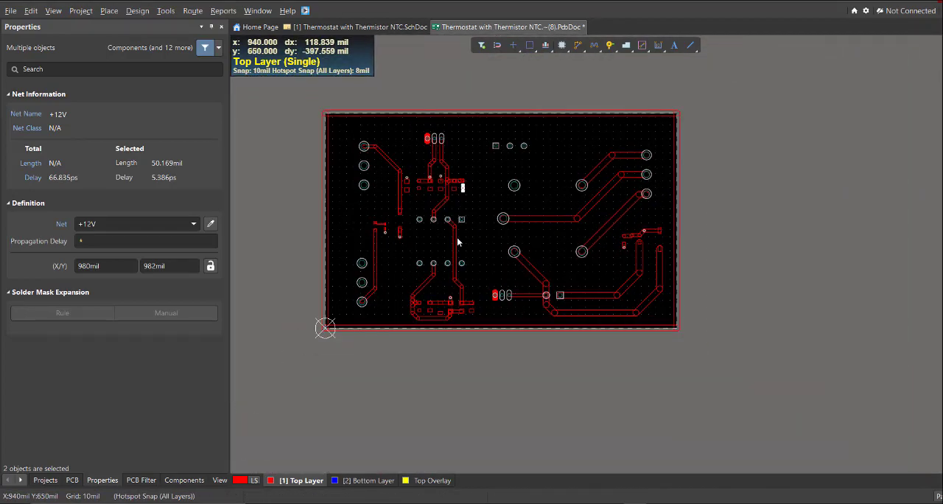
{"action": "right_click_drag", "start_coordinate": [458, 226], "coordinate": [482, 210]}
{"action": "scroll", "coordinate": [452, 266], "scroll_direction": "up", "scroll_amount": 3, "text": "ctrl"}
{"action": "right_click_drag", "start_coordinate": [456, 258], "coordinate": [453, 319]}
{"action": "scroll", "coordinate": [449, 299], "scroll_direction": "up", "scroll_amount": 1, "text": "ctrl"}
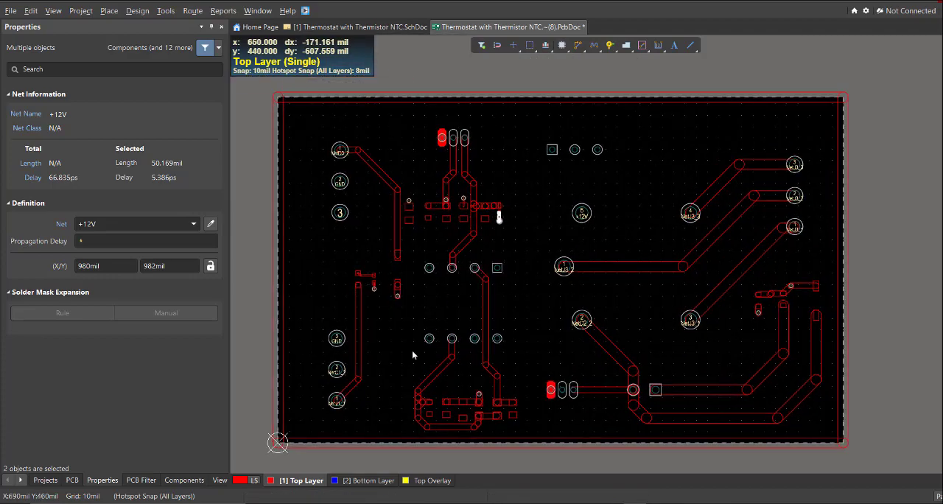
{"action": "right_click_drag", "start_coordinate": [383, 356], "coordinate": [409, 324]}
{"action": "scroll", "coordinate": [359, 211], "scroll_direction": "up", "scroll_amount": 2}
{"action": "scroll", "coordinate": [362, 209], "scroll_direction": "up", "scroll_amount": 5, "text": "ctrl"}
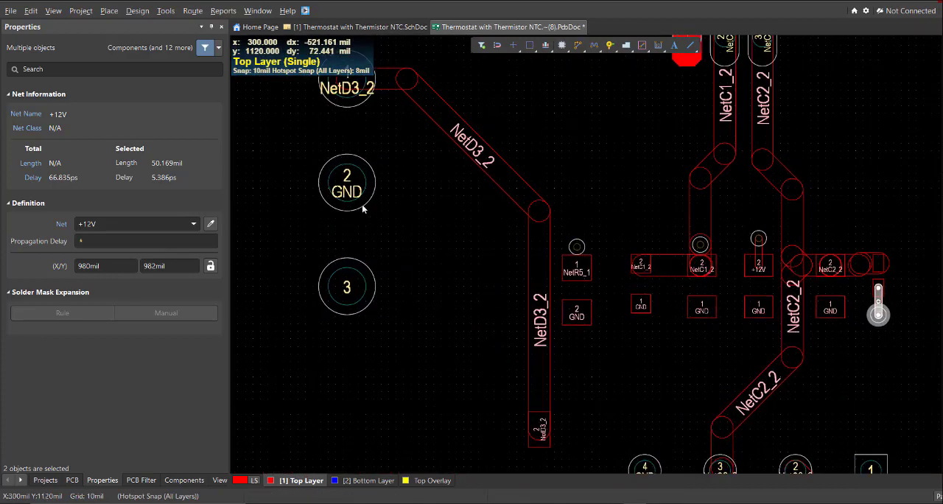
{"action": "scroll", "coordinate": [363, 184], "scroll_direction": "down", "scroll_amount": 2, "text": "ctrl"}
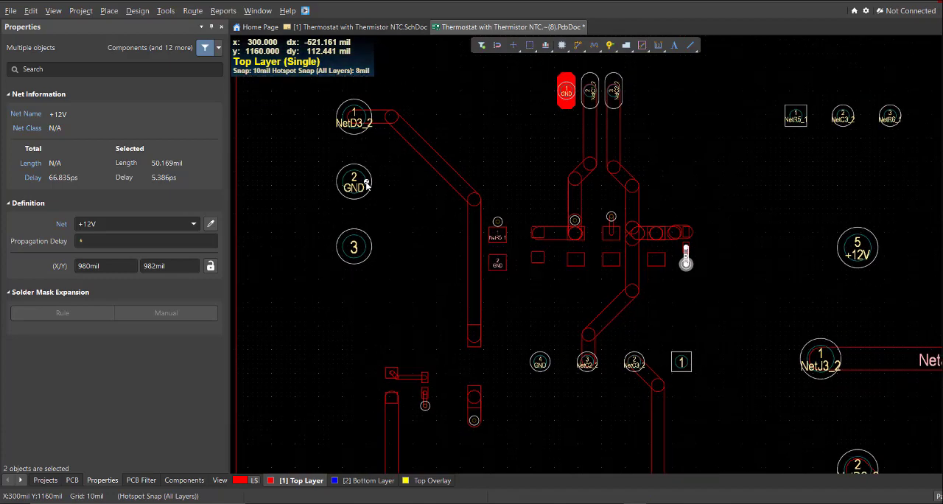
{"action": "scroll", "coordinate": [366, 186], "scroll_direction": "down", "scroll_amount": 5, "text": "ctrl"}
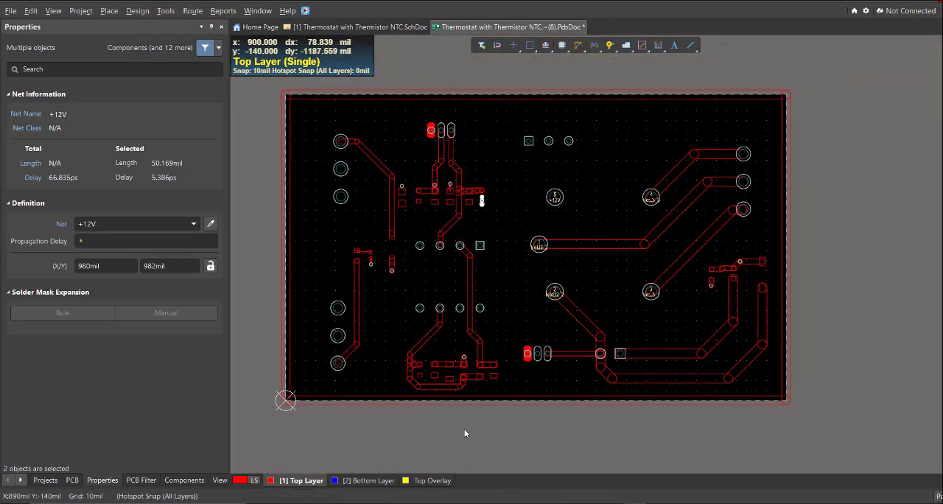
{"action": "left_click", "coordinate": [384, 478]}
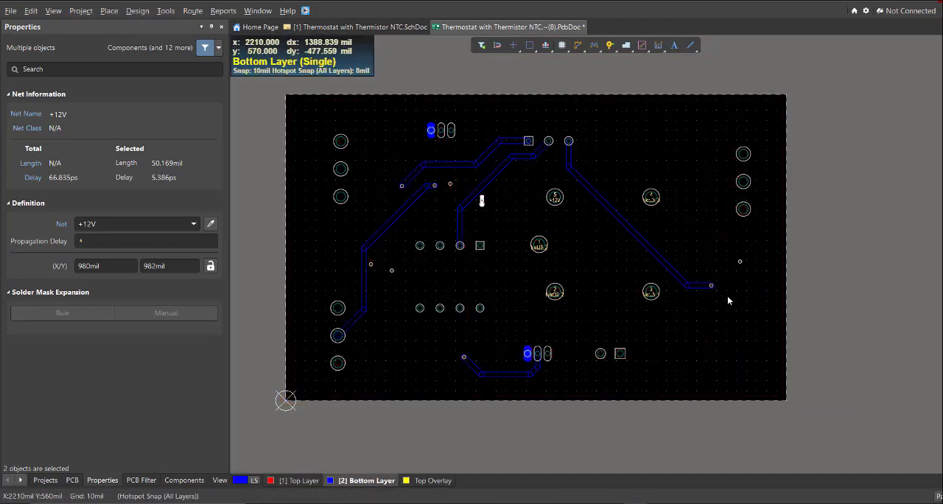
{"action": "left_click", "coordinate": [313, 479]}
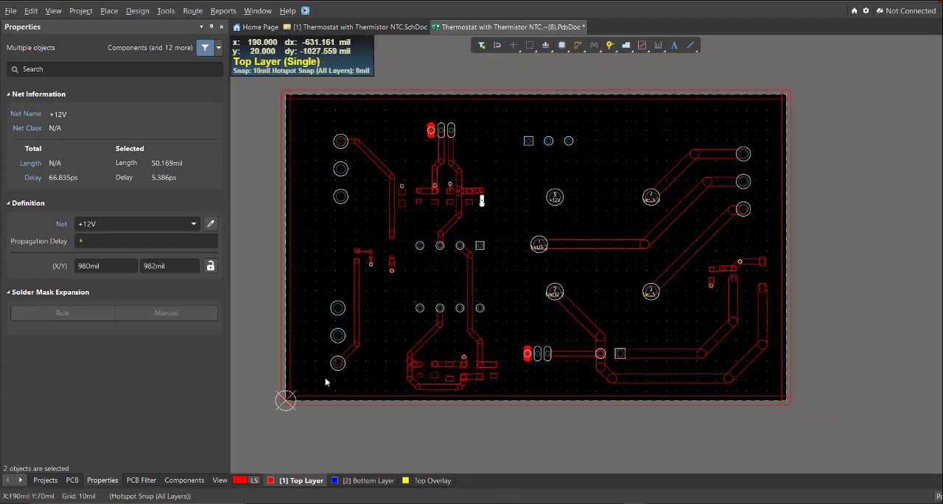
{"action": "right_click_drag", "start_coordinate": [349, 181], "coordinate": [360, 203]}
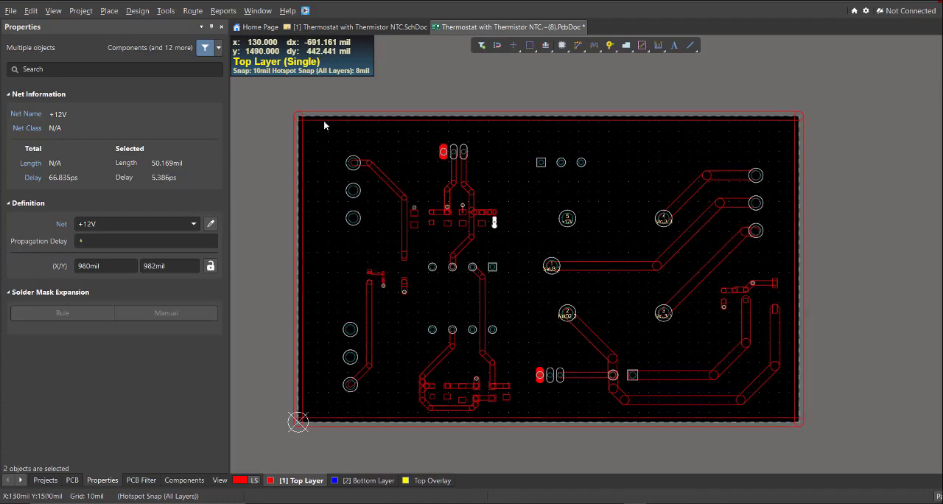
Select the four board-outline tracks on the Top Layer and create a polygon from the selected primitives
{"action": "left_click", "coordinate": [328, 130]}
{"action": "key", "text": "Tab"}
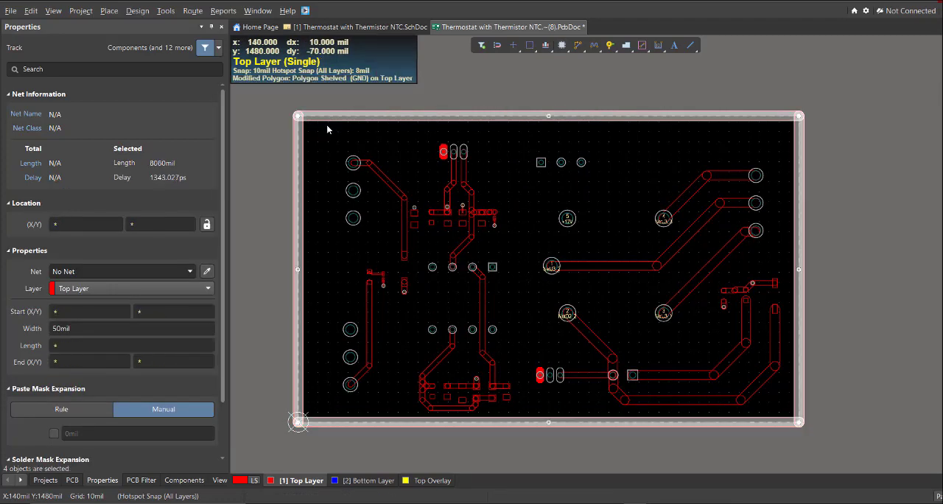
{"action": "left_click", "coordinate": [165, 12]}
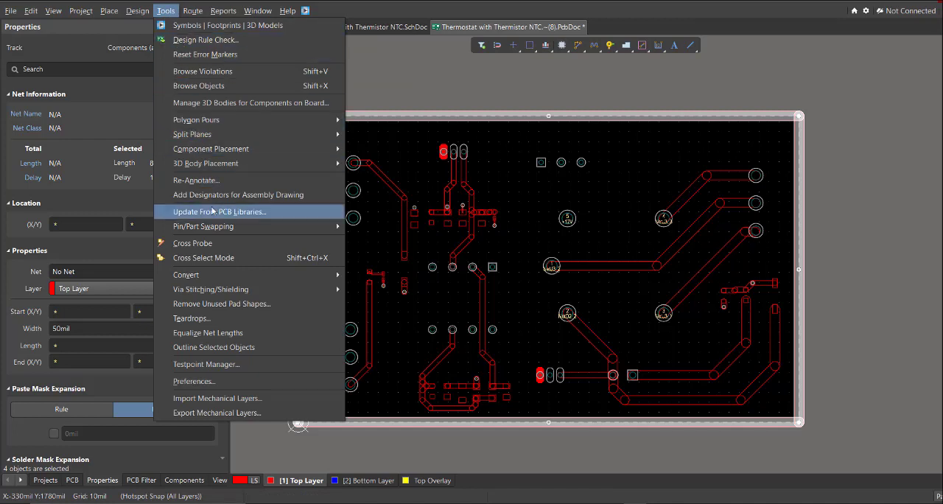
{"action": "mouse_move", "coordinate": [228, 277]}
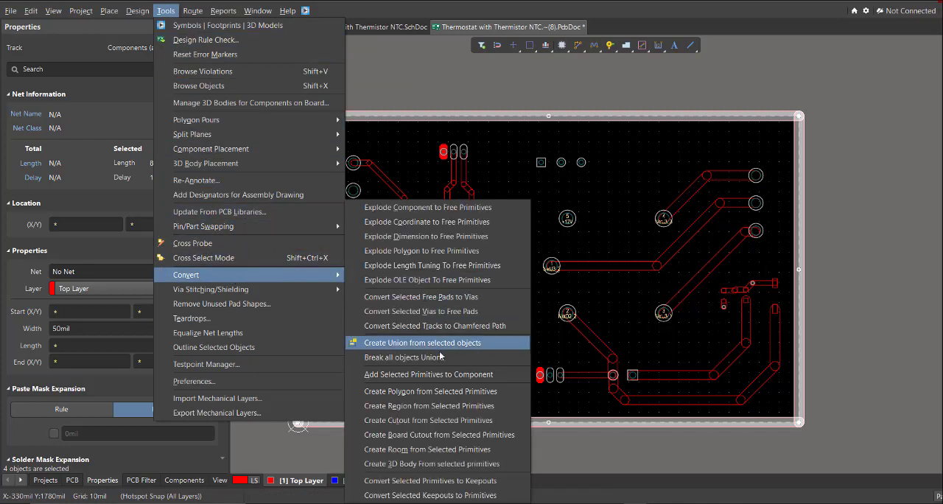
{"action": "left_click", "coordinate": [442, 393]}
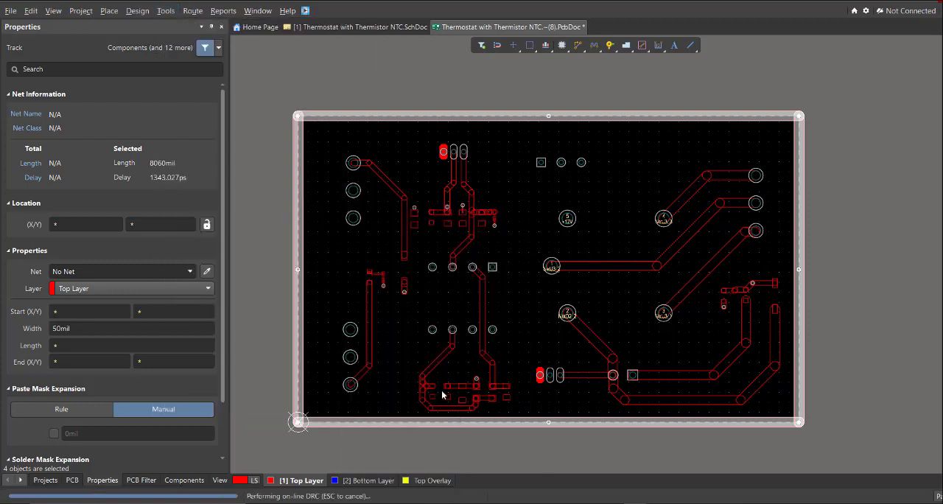
Allow polygons in the selection filter, then set the new polygon's net and name to GND with a Solid fill
{"action": "left_click", "coordinate": [481, 46]}
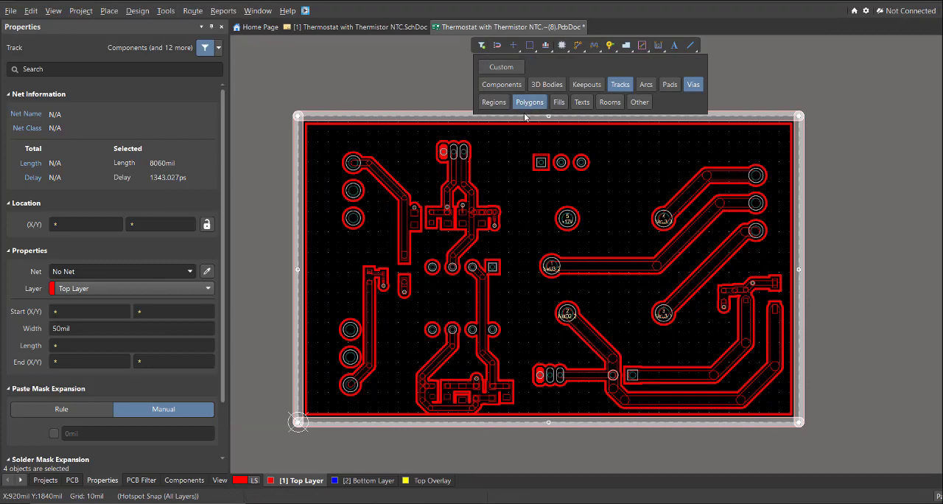
{"action": "left_click", "coordinate": [504, 171]}
{"action": "left_click", "coordinate": [418, 194]}
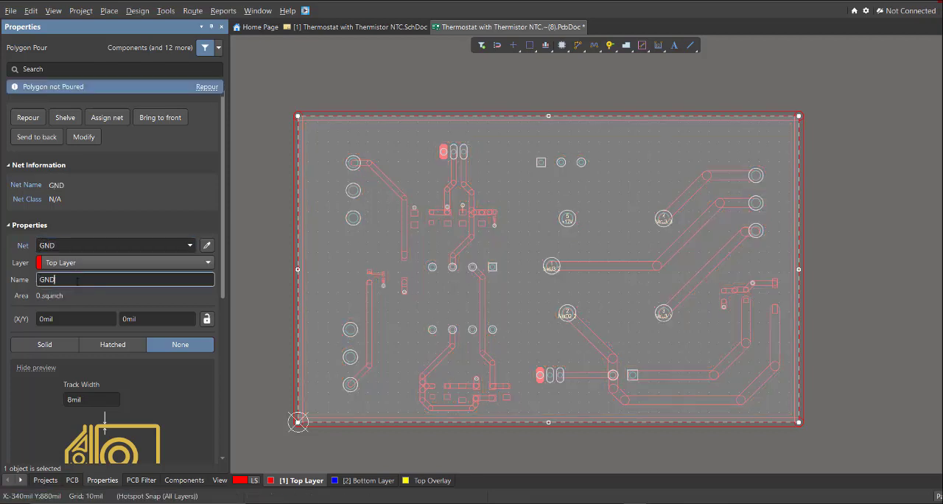
{"action": "left_click", "coordinate": [45, 344]}
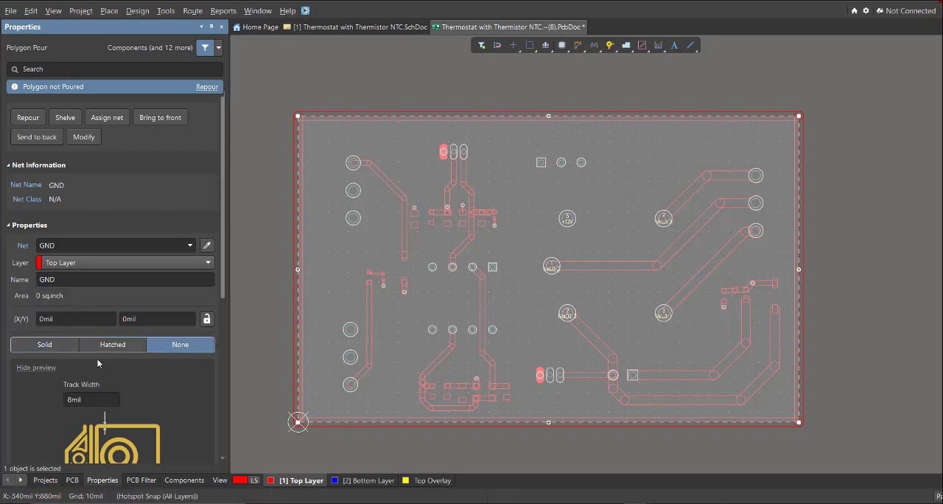
{"action": "scroll", "coordinate": [346, 335], "scroll_direction": "down", "scroll_amount": 1, "text": "ctrl"}
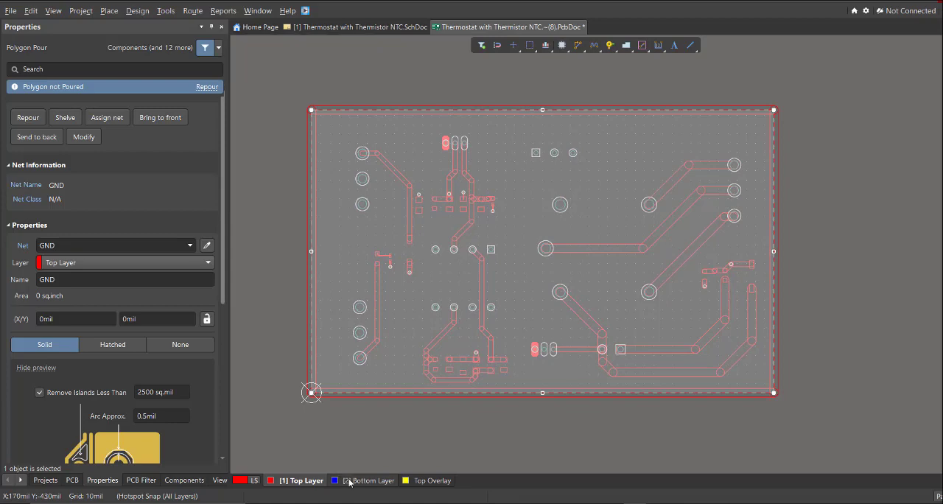
Copy the GND polygon using the centre of the NetD3_2 connector pad 1 as reference point
{"action": "scroll", "coordinate": [366, 205], "scroll_direction": "up", "scroll_amount": 2, "text": "ctrl"}
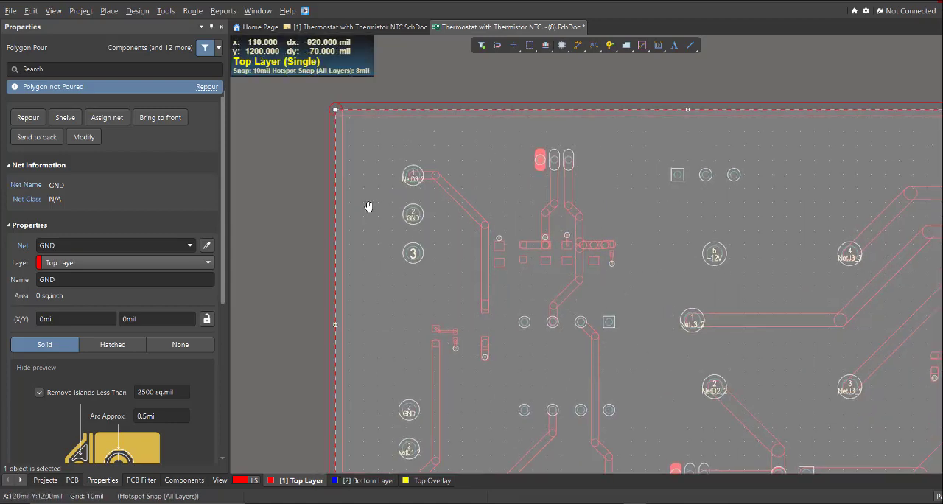
{"action": "key", "text": "ctrl+c"}
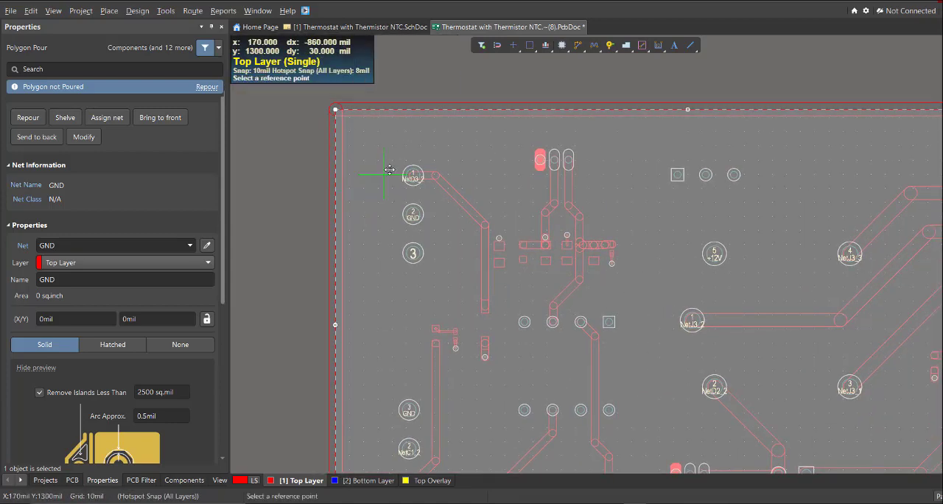
{"action": "scroll", "coordinate": [396, 171], "scroll_direction": "up", "scroll_amount": 3, "text": "ctrl"}
{"action": "left_click", "coordinate": [441, 205]}
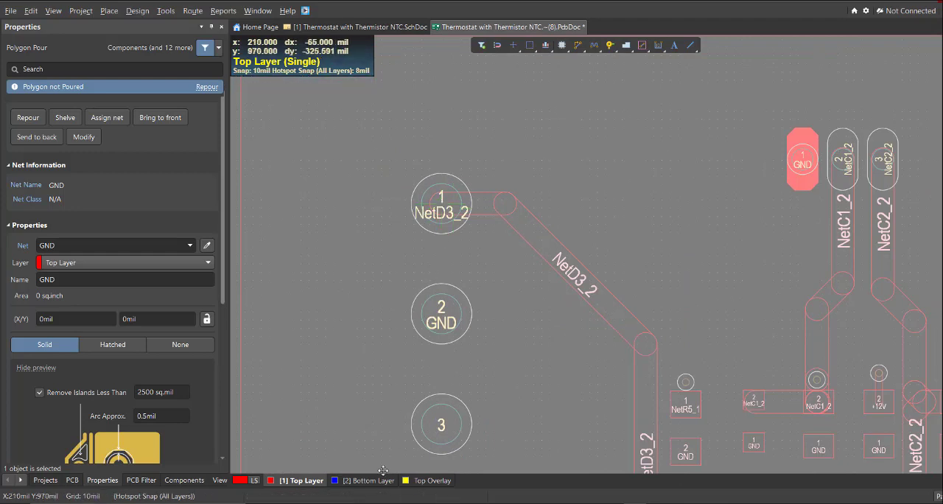
Make the Bottom Layer active and clear the polygon selection
{"action": "key", "text": "KP_Multiply"}
{"action": "scroll", "coordinate": [333, 312], "scroll_direction": "down", "scroll_amount": 3, "text": "ctrl"}
{"action": "right_click_drag", "start_coordinate": [333, 312], "coordinate": [328, 275]}
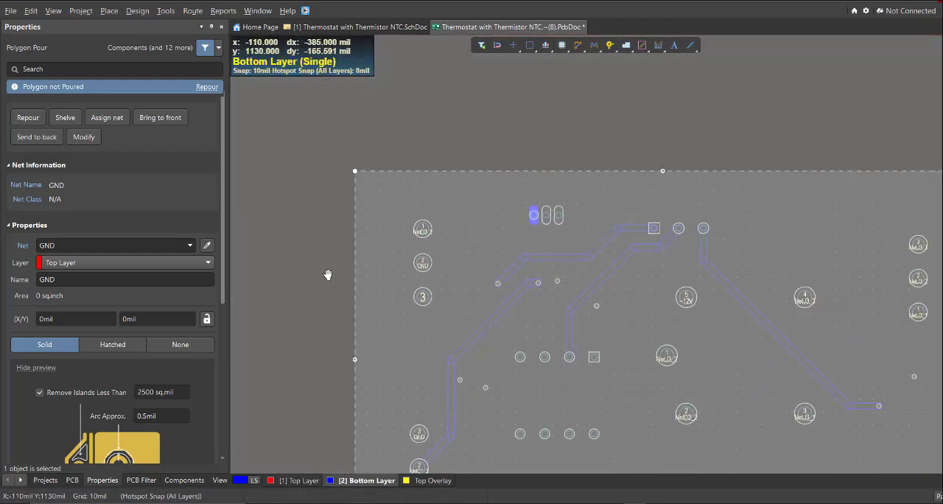
{"action": "left_click", "coordinate": [328, 275]}
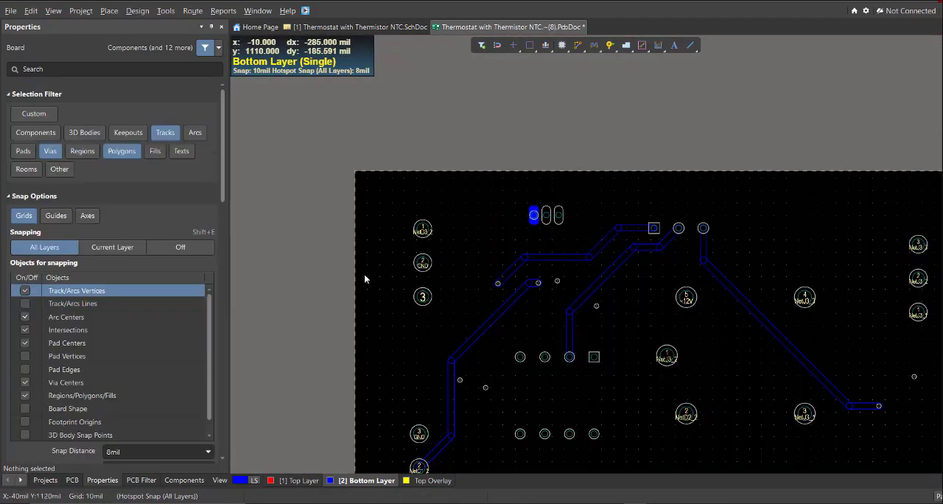
{"action": "scroll", "coordinate": [364, 273], "scroll_direction": "down", "scroll_amount": 2, "text": "ctrl"}
{"action": "scroll", "coordinate": [398, 243], "scroll_direction": "up", "scroll_amount": 1, "text": "ctrl"}
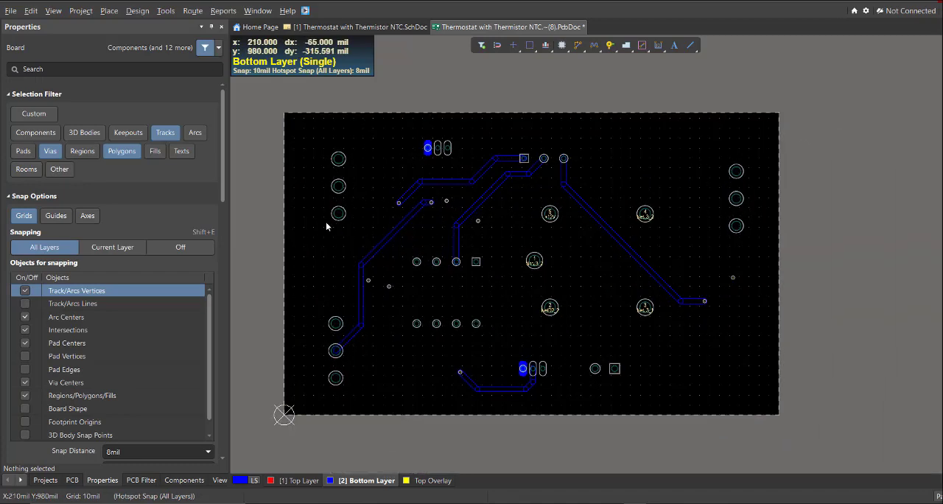
Paste the copied polygon onto the current Bottom Layer with Paste Special, placing it by the centre of the NetD3_2 connector pad 1
{"action": "scroll", "coordinate": [329, 217], "scroll_direction": "up", "scroll_amount": 1, "text": "ctrl"}
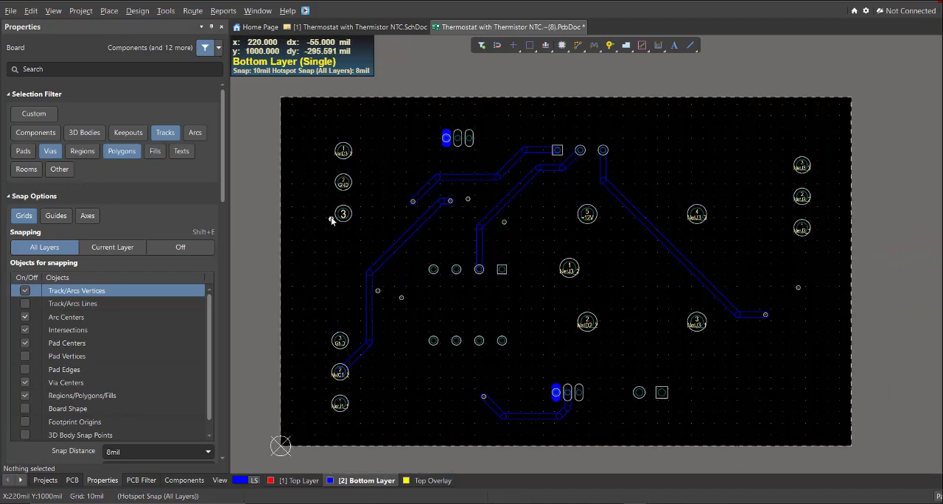
{"action": "left_click", "coordinate": [31, 15]}
{"action": "left_click", "coordinate": [69, 119]}
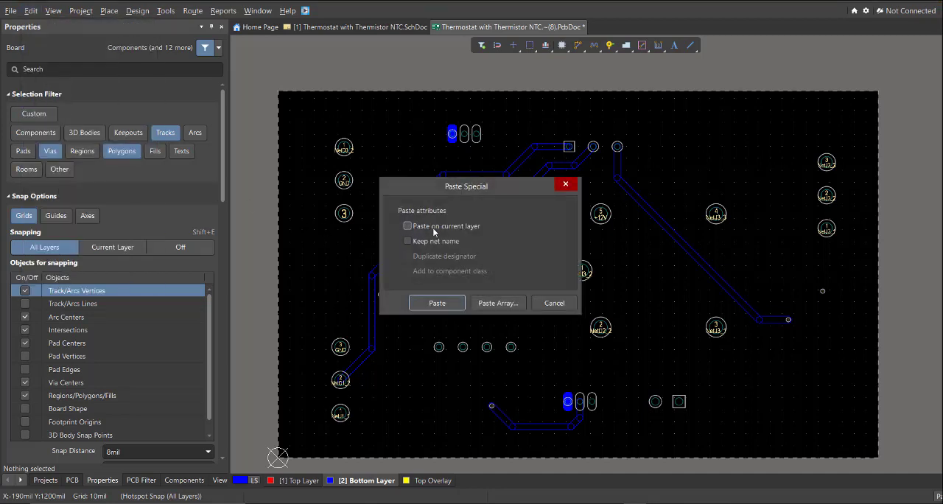
{"action": "left_click", "coordinate": [436, 303]}
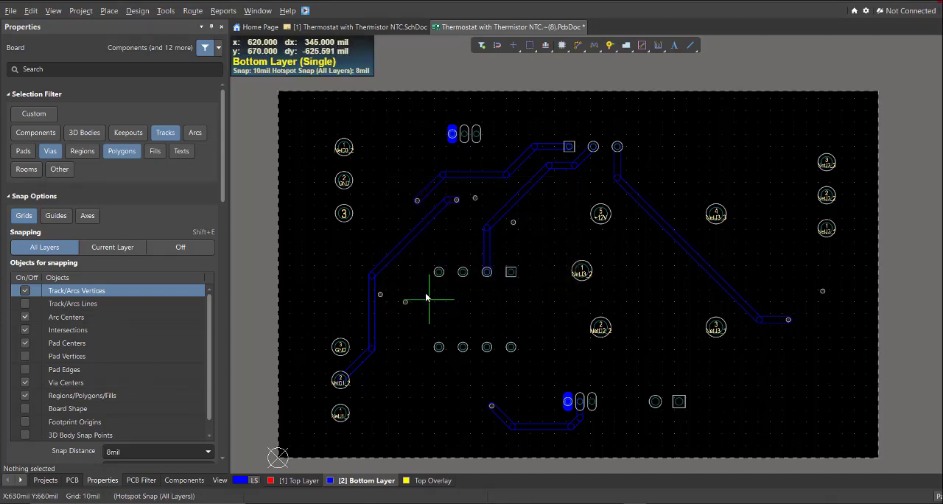
{"action": "scroll", "coordinate": [335, 147], "scroll_direction": "up", "scroll_amount": 2, "text": "ctrl"}
{"action": "scroll", "coordinate": [353, 158], "scroll_direction": "down", "scroll_amount": 5, "text": "ctrl"}
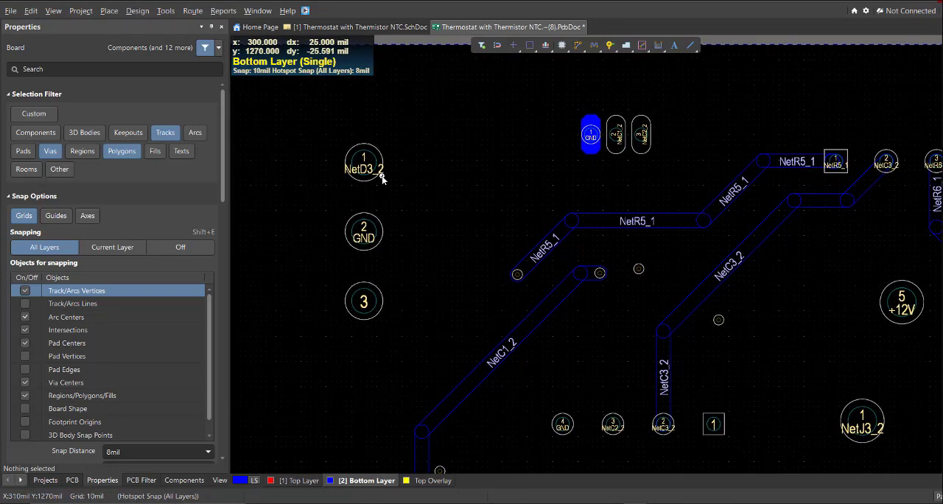
{"action": "left_click", "coordinate": [381, 169]}
Set the pasted Bottom Layer polygon's net and name to +12V
{"action": "double_click", "coordinate": [381, 169]}
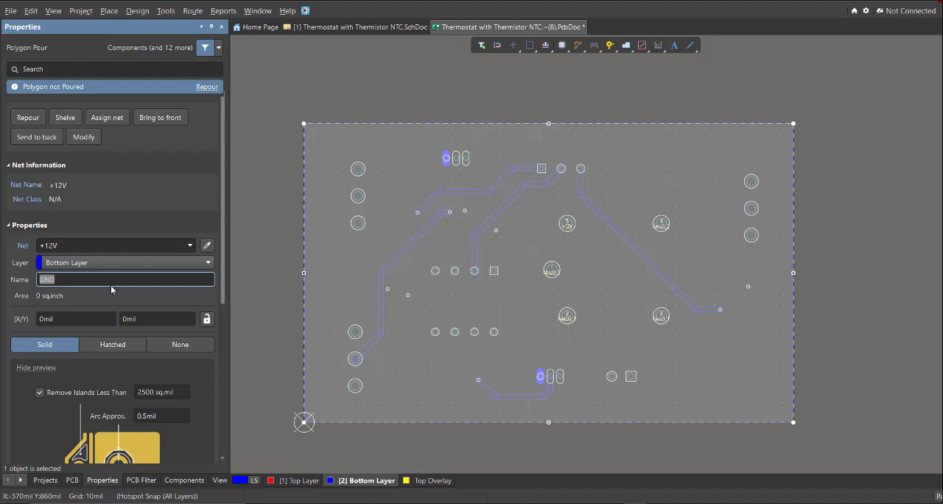
{"action": "type", "text": "+12V"}
{"action": "key", "text": "Return"}
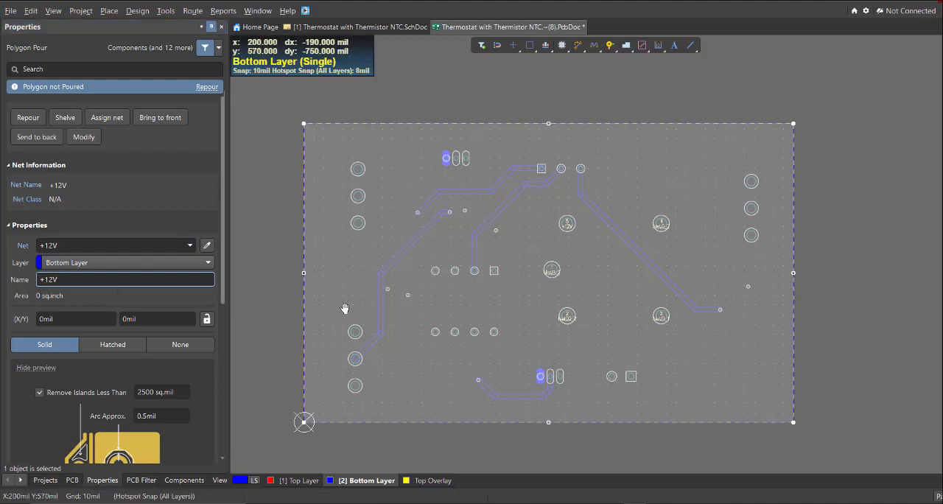
Repour all polygons on the board
{"action": "scroll", "coordinate": [343, 309], "scroll_direction": "down", "scroll_amount": 2, "text": "ctrl"}
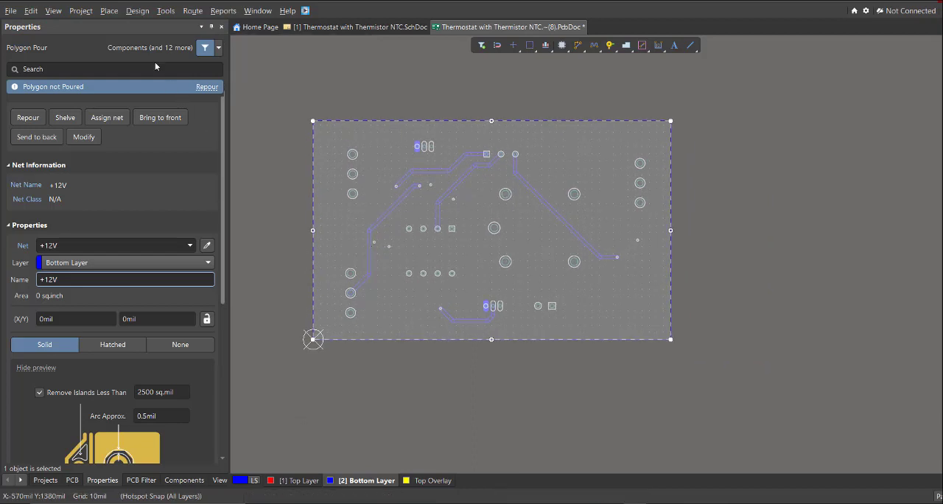
{"action": "left_click", "coordinate": [164, 11]}
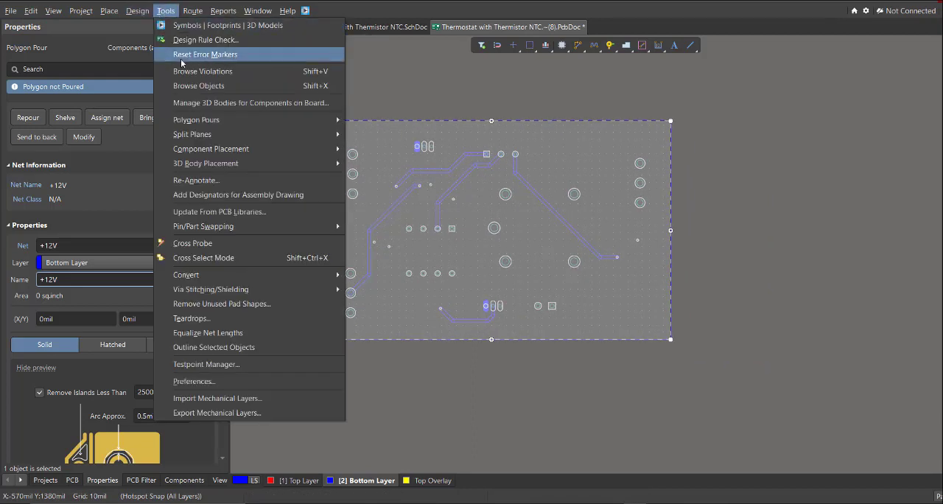
{"action": "mouse_move", "coordinate": [218, 119]}
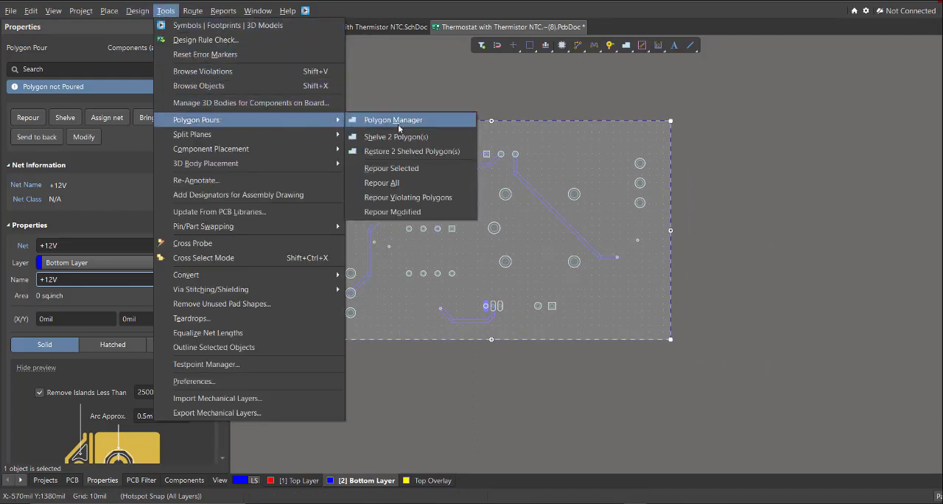
{"action": "left_click", "coordinate": [398, 182]}
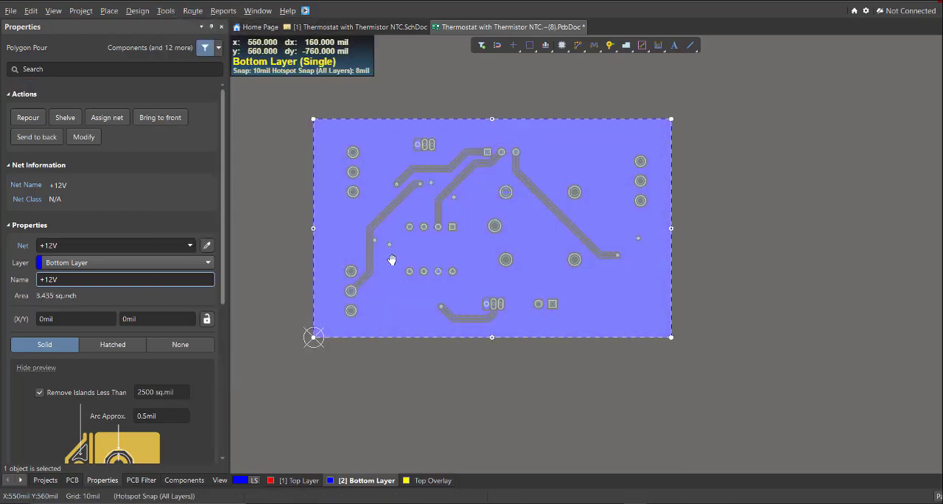
Inspect the GND pour on the Top Layer and its connections to the GND pads up close
{"action": "scroll", "coordinate": [391, 259], "scroll_direction": "up", "scroll_amount": 1, "text": "ctrl"}
{"action": "left_click", "coordinate": [296, 481]}
{"action": "left_click", "coordinate": [394, 440]}
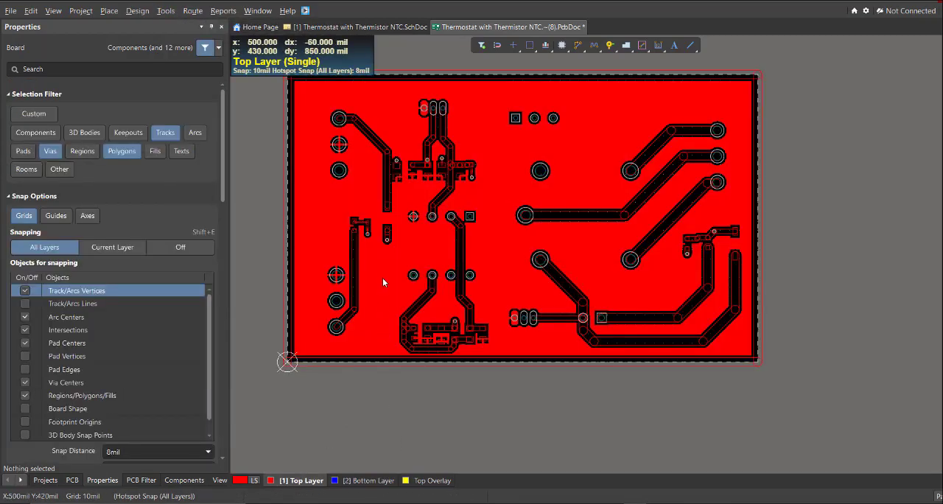
{"action": "scroll", "coordinate": [414, 177], "scroll_direction": "up", "scroll_amount": 8, "text": "ctrl"}
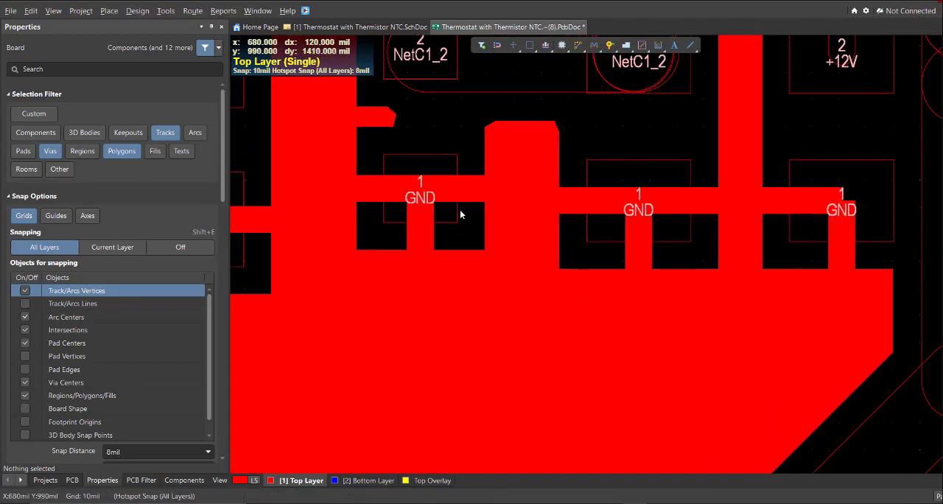
{"action": "scroll", "coordinate": [461, 214], "scroll_direction": "down", "scroll_amount": 6, "text": "ctrl"}
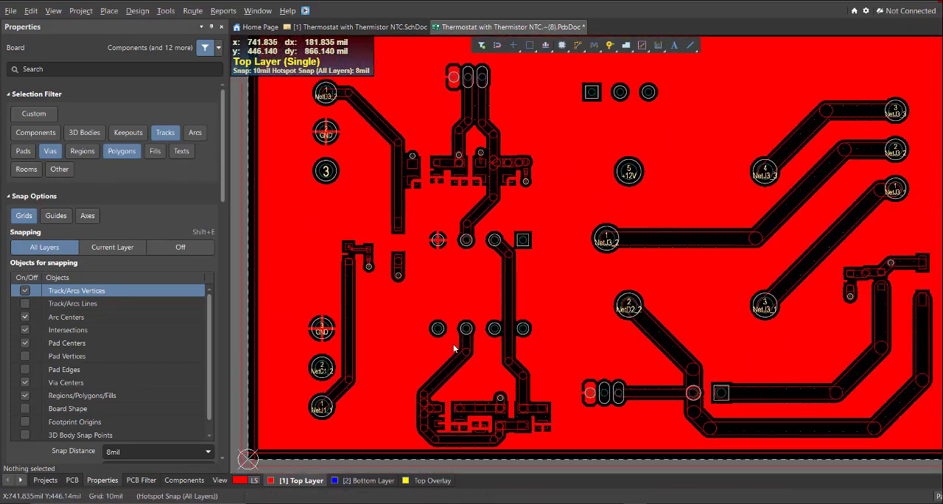
Inspect the +12V pour on the Bottom Layer, checking its thermal connections to the +12V vias and pads
{"action": "left_click", "coordinate": [369, 482]}
{"action": "right_click_drag", "start_coordinate": [355, 212], "coordinate": [280, 259]}
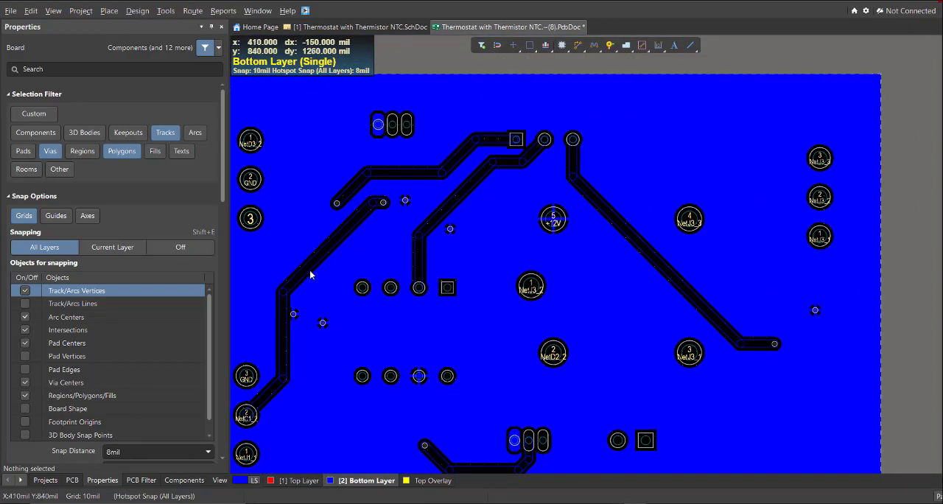
{"action": "scroll", "coordinate": [310, 275], "scroll_direction": "up", "scroll_amount": 5, "text": "ctrl"}
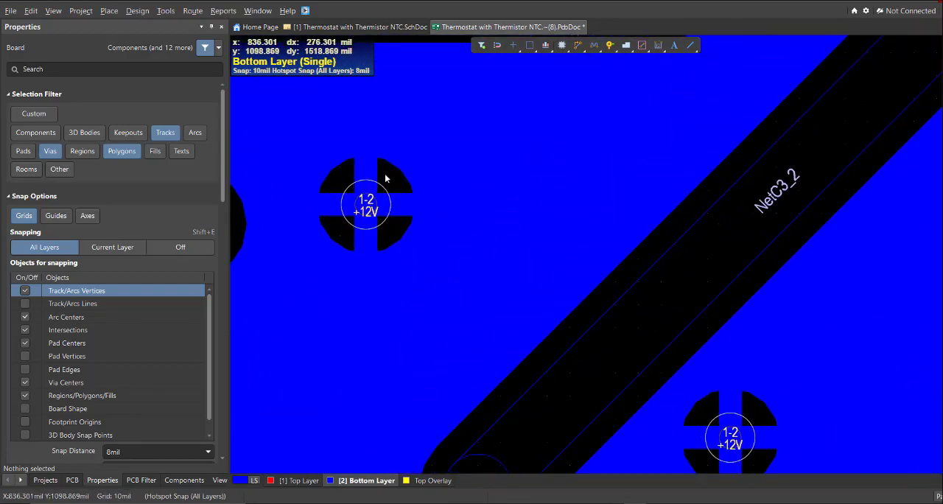
{"action": "scroll", "coordinate": [383, 160], "scroll_direction": "down", "scroll_amount": 4, "text": "ctrl"}
{"action": "right_click_drag", "start_coordinate": [492, 338], "coordinate": [508, 233]}
{"action": "scroll", "coordinate": [508, 233], "scroll_direction": "down", "scroll_amount": 2, "text": "ctrl"}
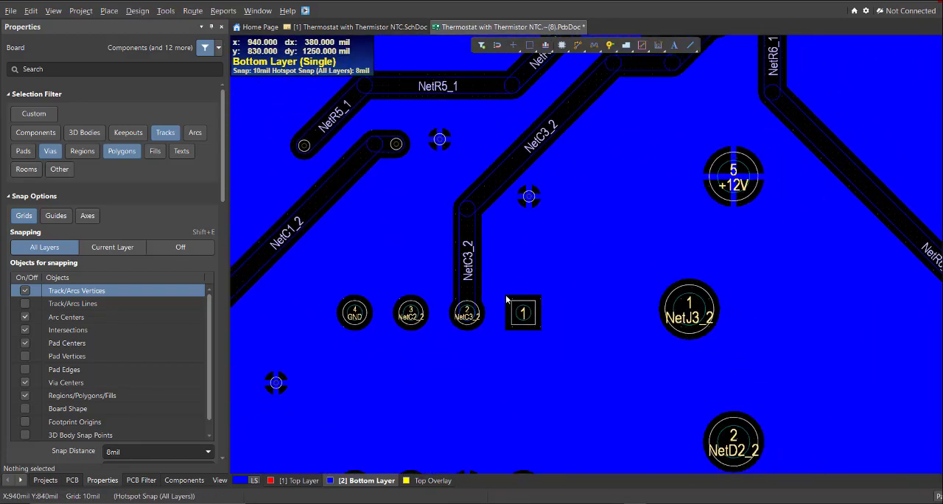
{"action": "right_click_drag", "start_coordinate": [512, 356], "coordinate": [531, 295]}
{"action": "scroll", "coordinate": [432, 197], "scroll_direction": "down", "scroll_amount": 4, "text": "ctrl"}
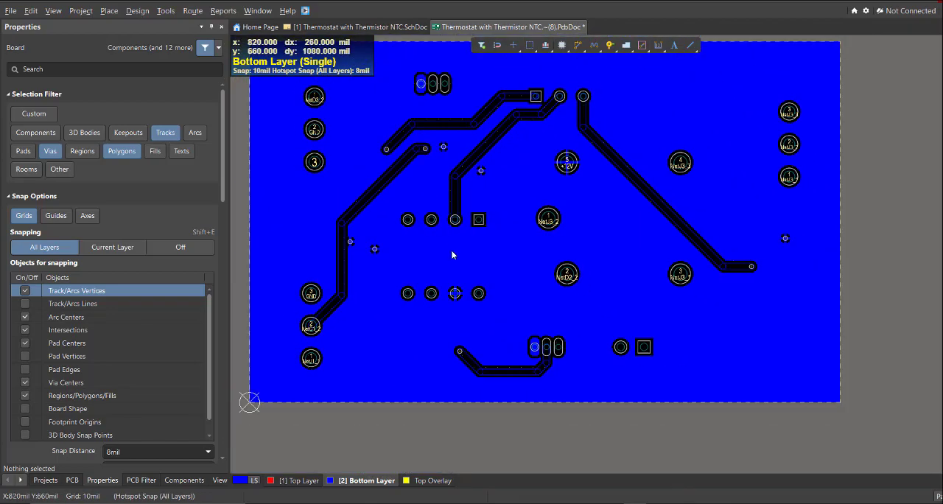
{"action": "right_click_drag", "start_coordinate": [476, 255], "coordinate": [467, 316]}
{"action": "scroll", "coordinate": [467, 317], "scroll_direction": "down", "scroll_amount": 2, "text": "ctrl"}
Return to the Top Layer and examine the poured board with its components in 3D view
{"action": "left_click", "coordinate": [295, 480]}
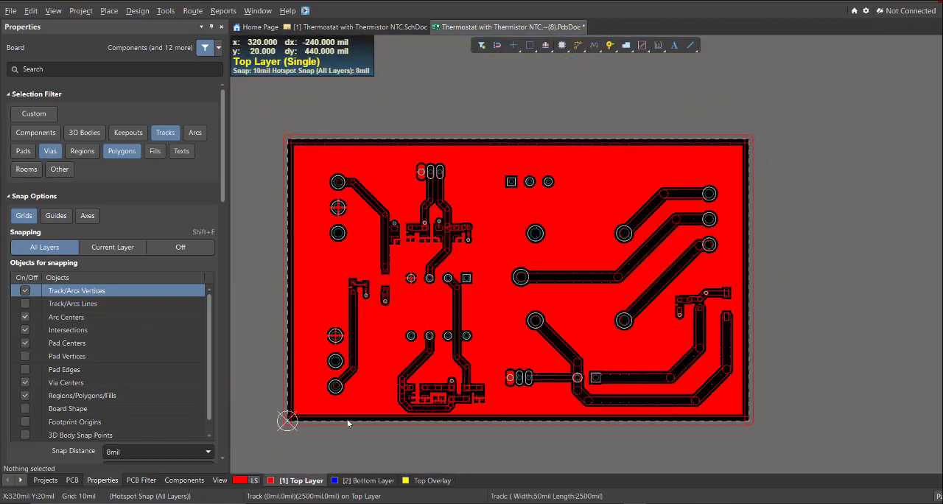
{"action": "right_click_drag", "start_coordinate": [351, 408], "coordinate": [343, 399]}
{"action": "right_click_drag", "start_coordinate": [390, 358], "coordinate": [381, 346]}
{"action": "right_click_drag", "start_coordinate": [412, 305], "coordinate": [402, 319]}
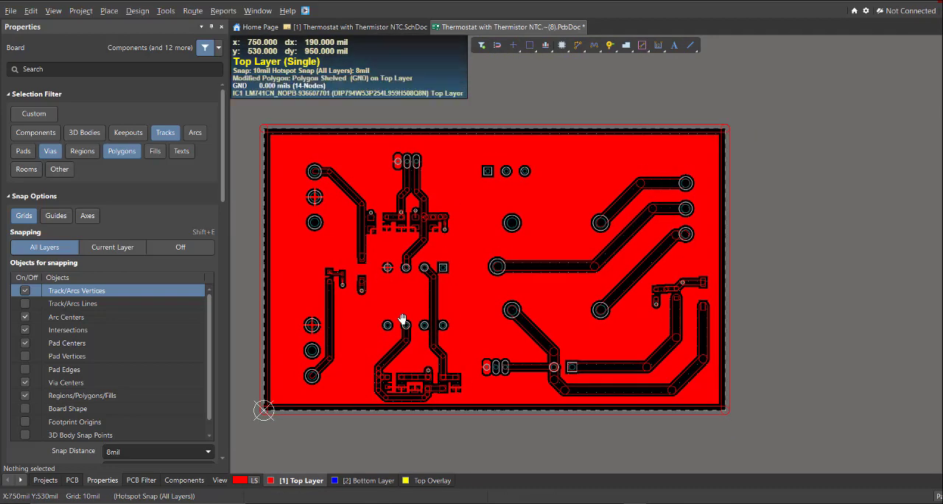
{"action": "key", "text": "3"}
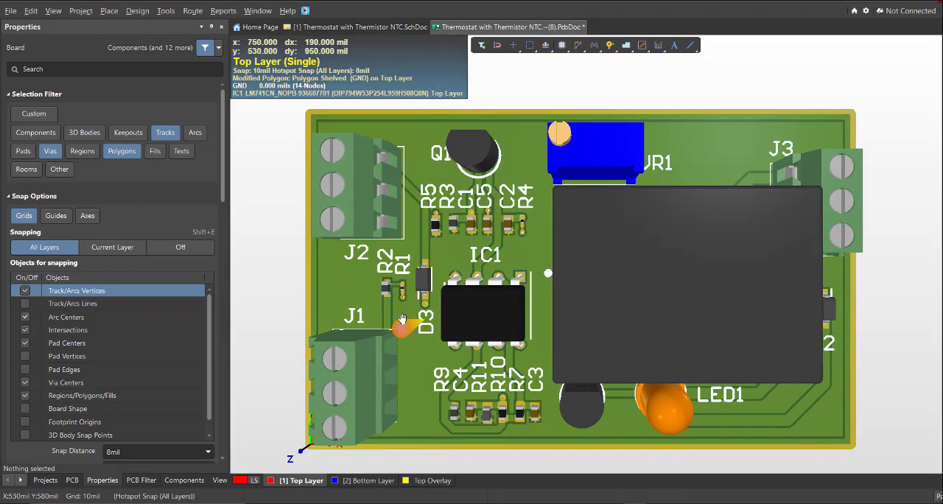
{"action": "scroll", "coordinate": [454, 293], "scroll_direction": "down", "scroll_amount": 4, "text": "ctrl"}
{"action": "right_click_drag", "start_coordinate": [492, 312], "coordinate": [452, 257]}
{"action": "scroll", "coordinate": [464, 282], "scroll_direction": "up", "scroll_amount": 3, "text": "ctrl"}
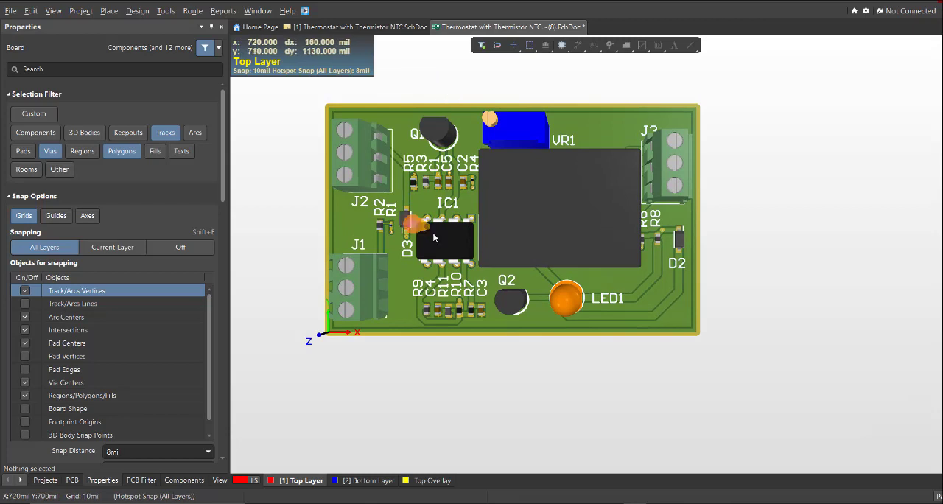